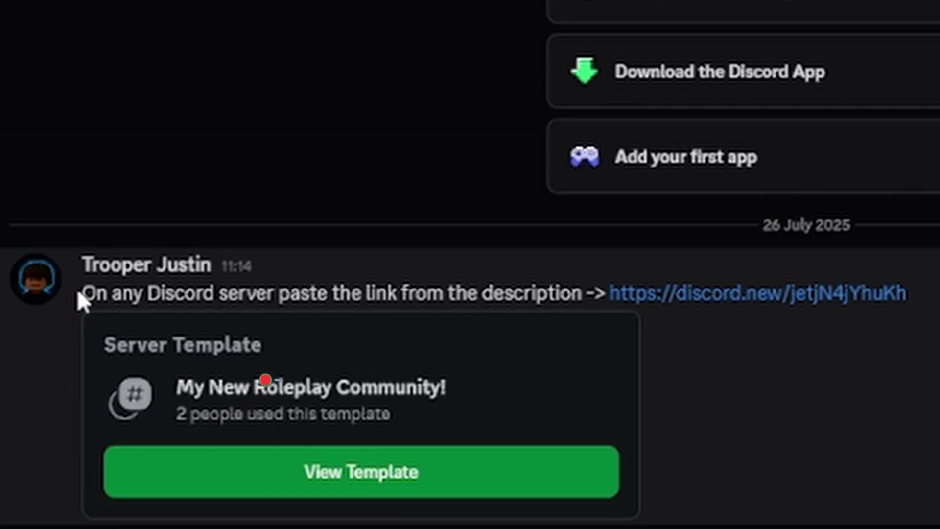
Create a server from the template, naming it 'Anything you want'.
drag(79, 298, 610, 292)
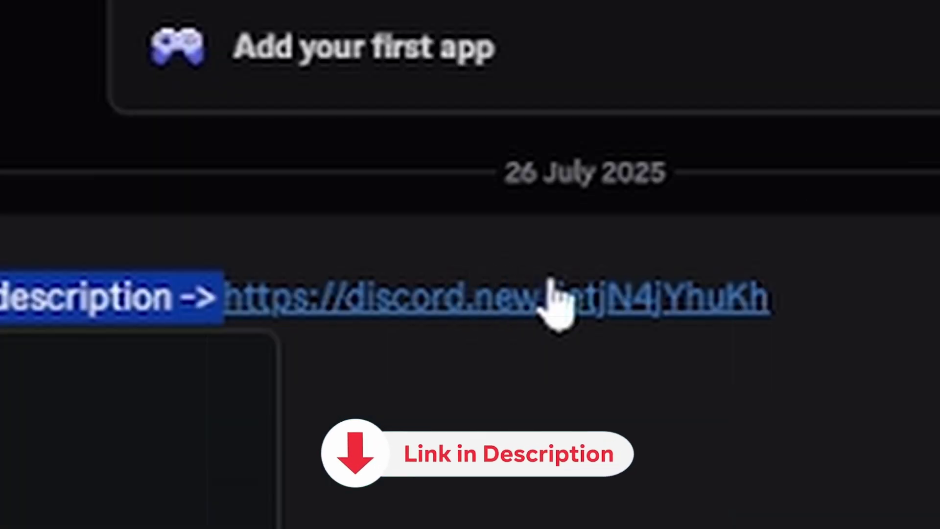
click(600, 299)
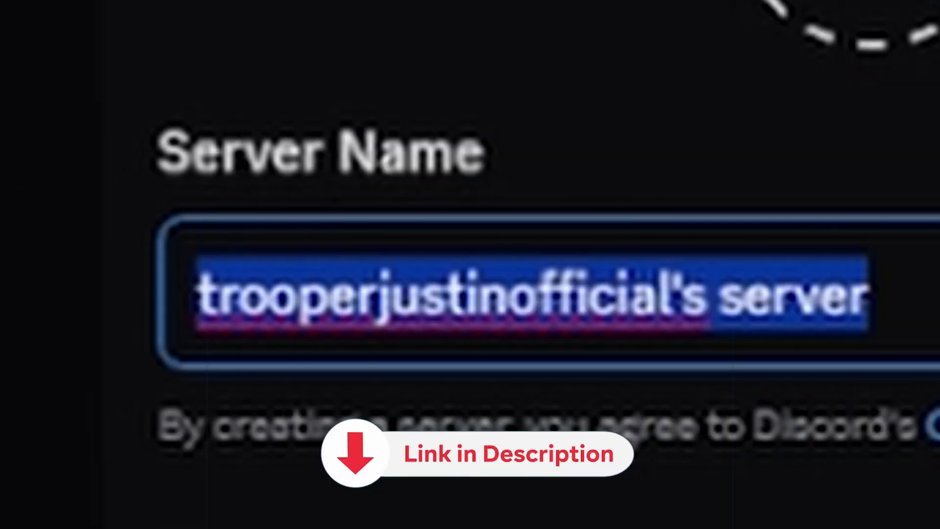
text(Anything you want)
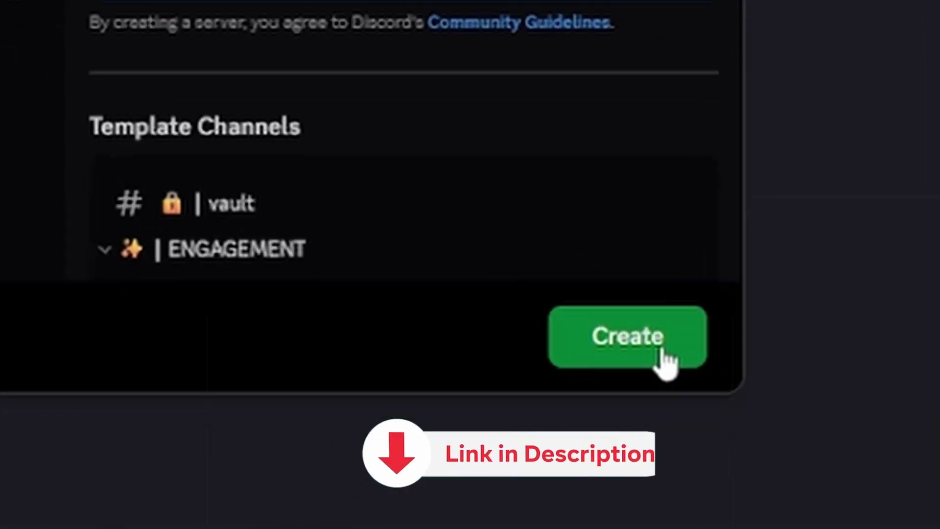
click(658, 360)
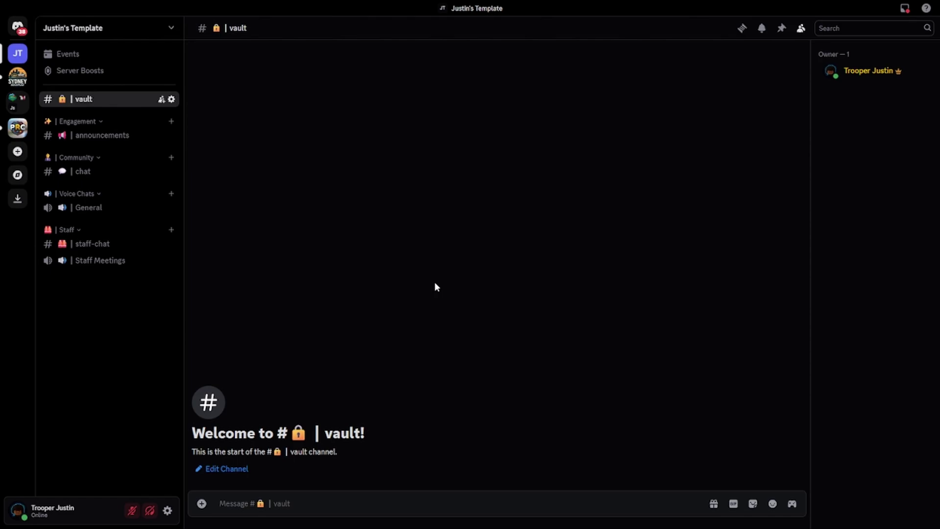
Paste and send the server template link in the template server's #announcements channel.
click(131, 143)
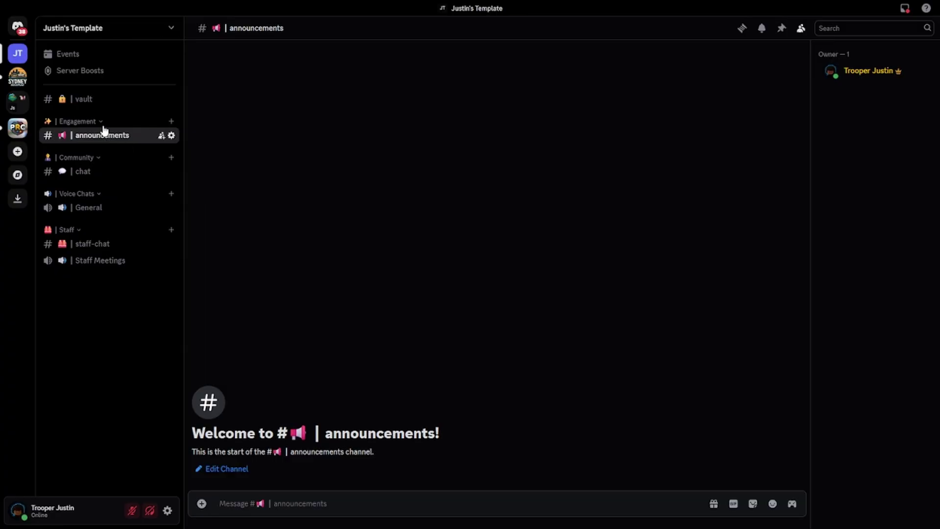
click(20, 79)
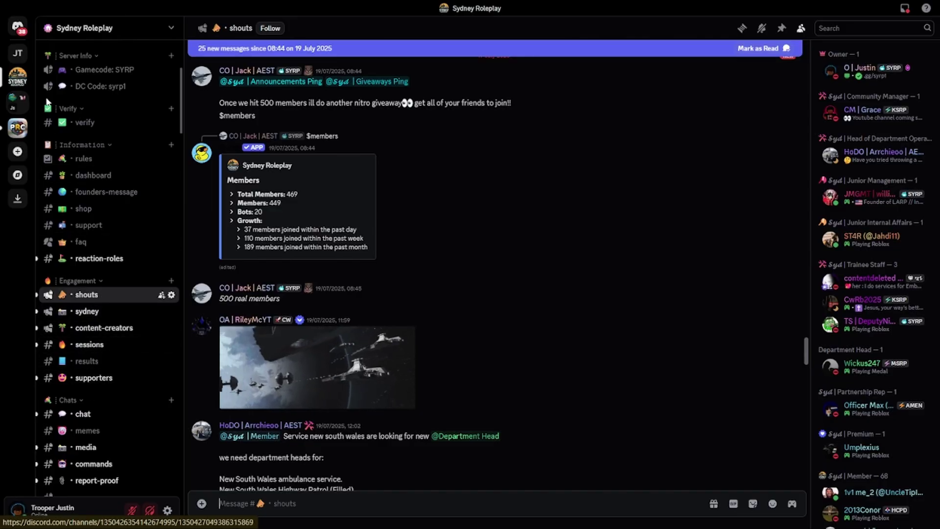
click(18, 53)
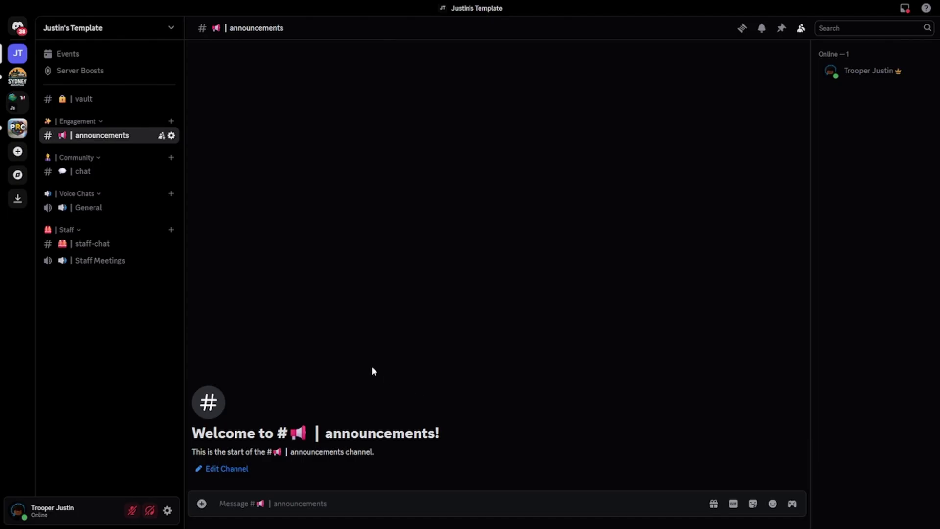
click(274, 512)
text(https://discord.new/jetjN4jYhuKH)
key(Return)
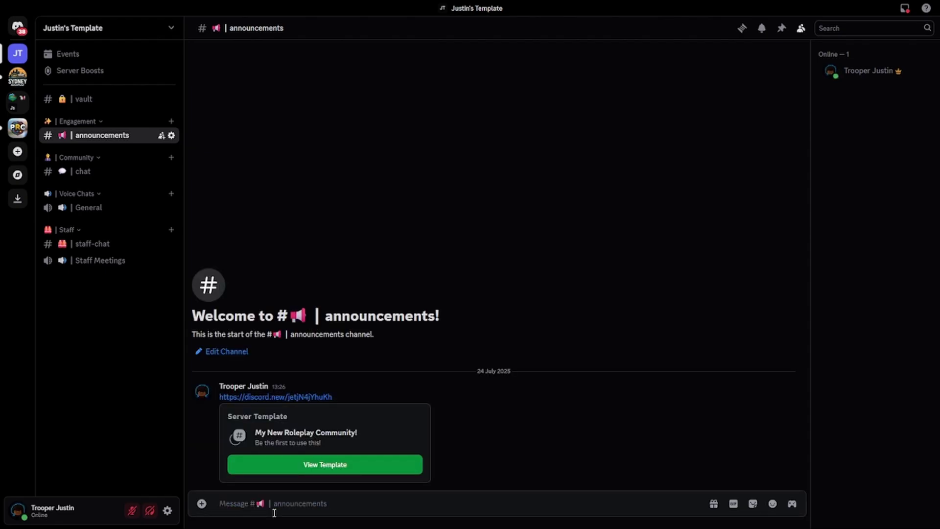
Create a template server named 'Los Angeles Hire is Free' with a thumbs-up icon image.
click(351, 470)
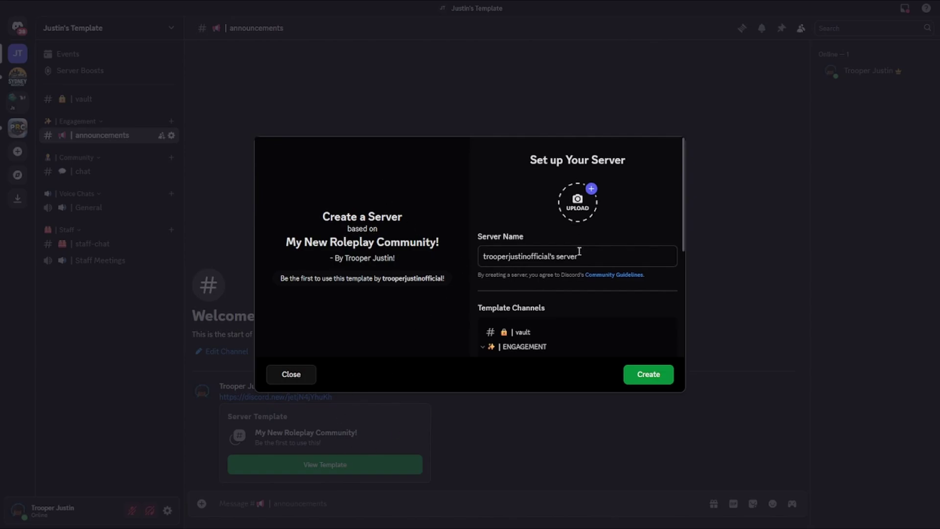
drag(599, 251, 492, 256)
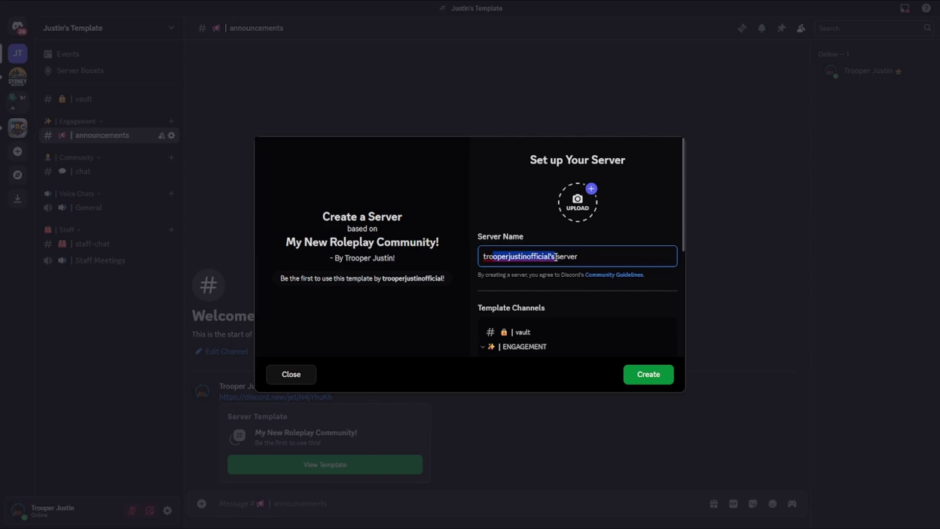
drag(556, 256, 478, 255)
click(589, 256)
text(Los)
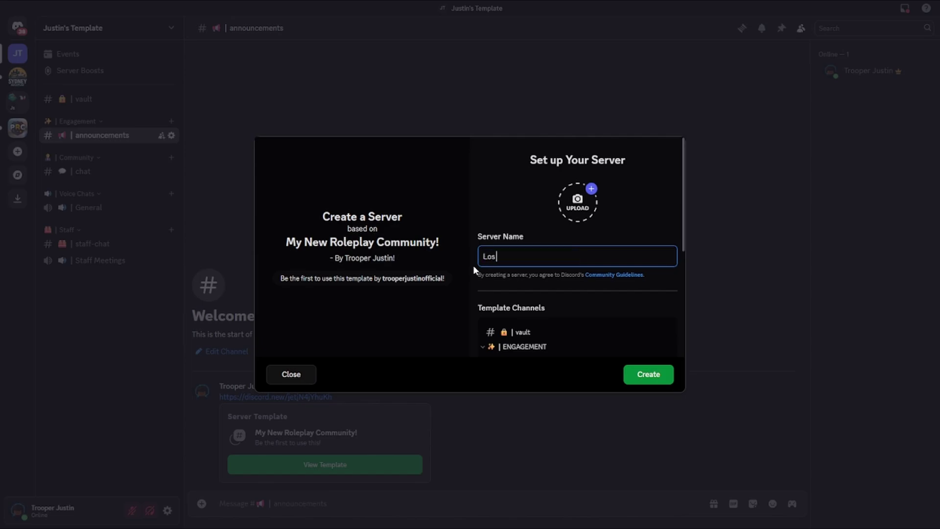
text( Angeles Hire is Free)
click(592, 192)
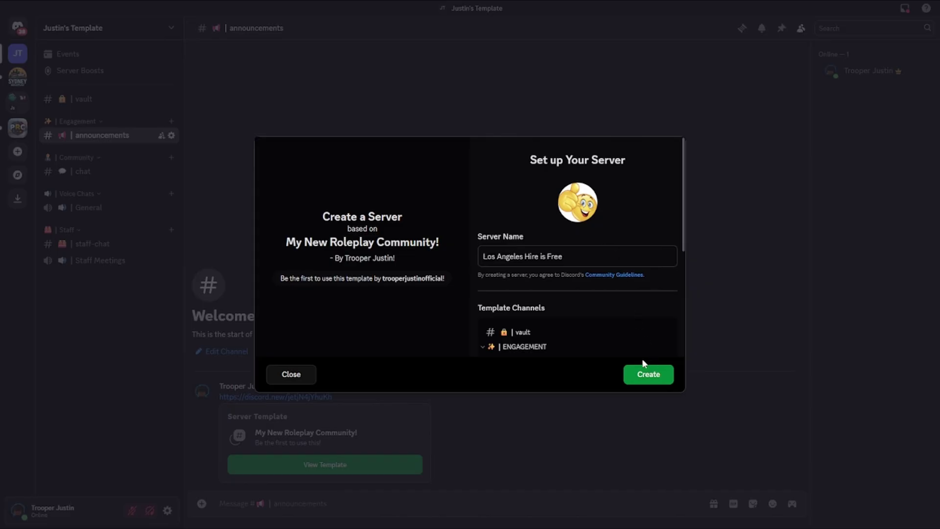
click(644, 377)
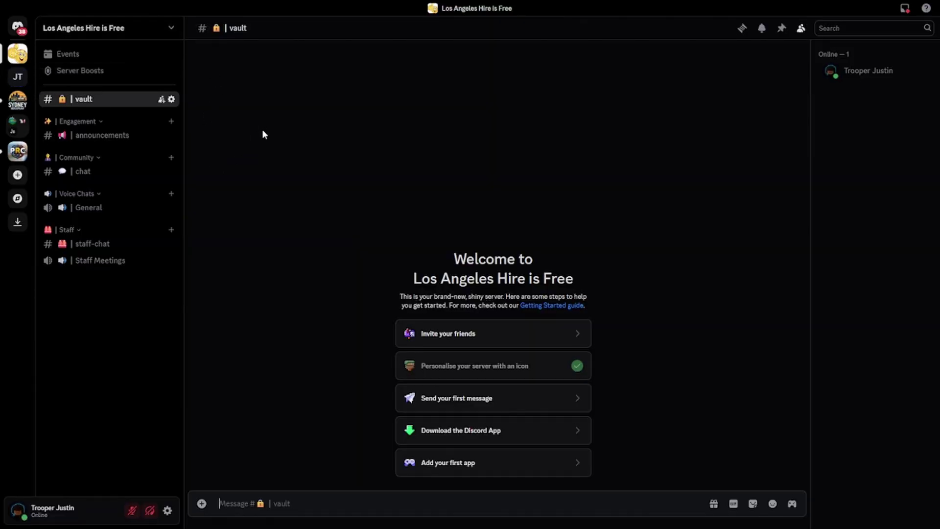
Check the owner's member profile, then bring up the server's options menu.
click(876, 71)
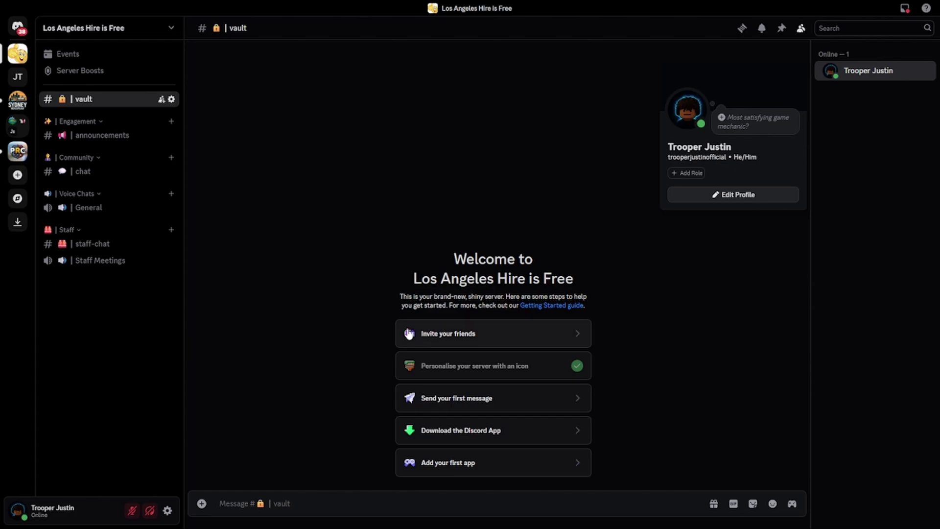
click(321, 207)
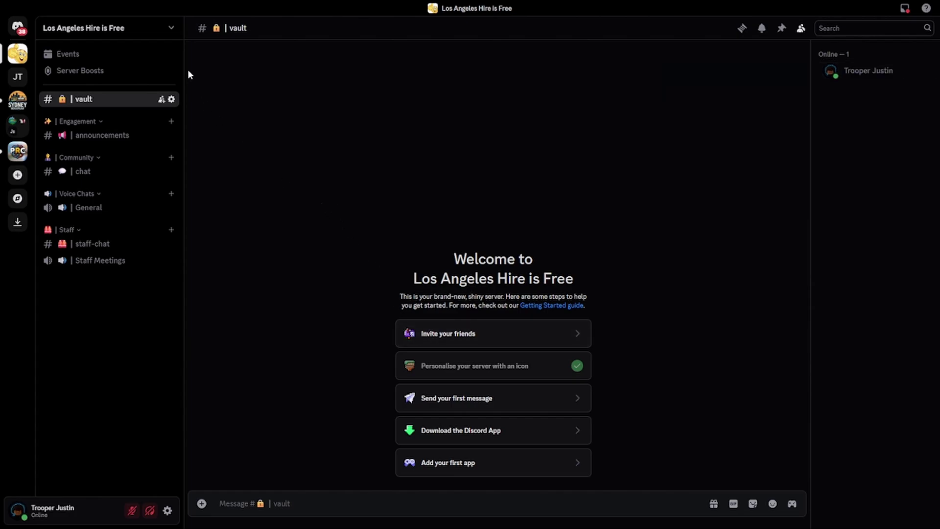
click(156, 28)
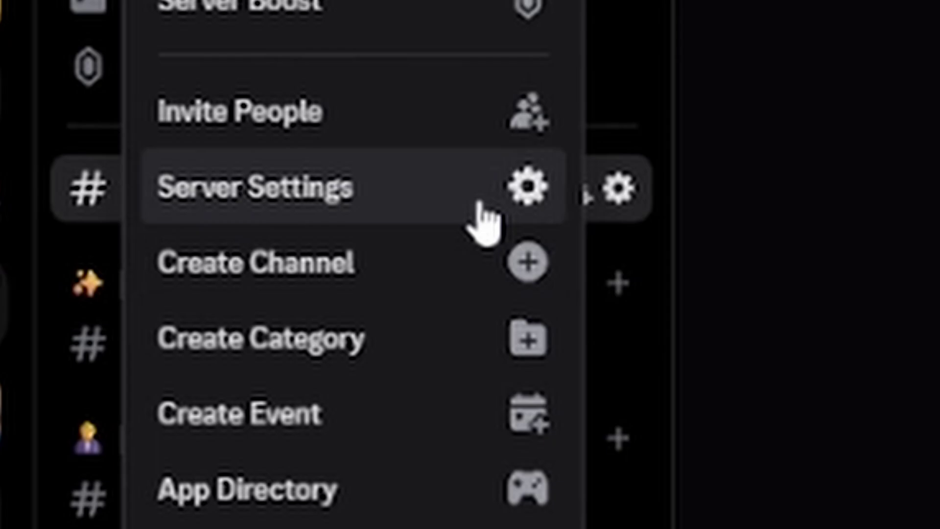
In Server Settings > Roles, open the lock-icon role and confirm Administrator is enabled.
click(482, 217)
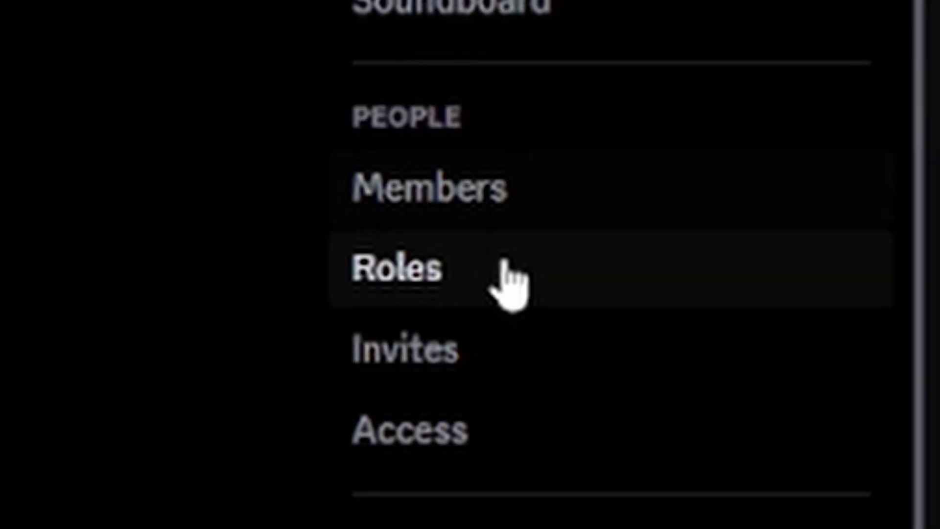
click(594, 374)
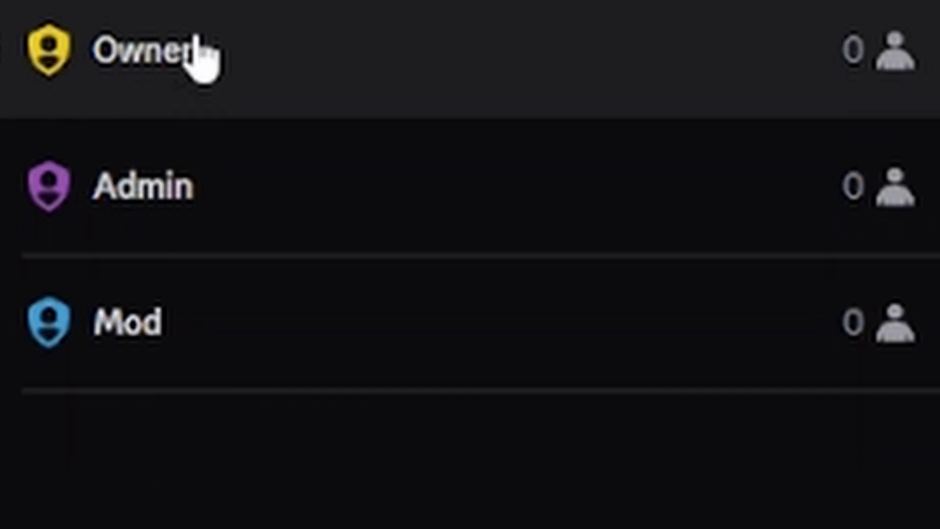
click(196, 23)
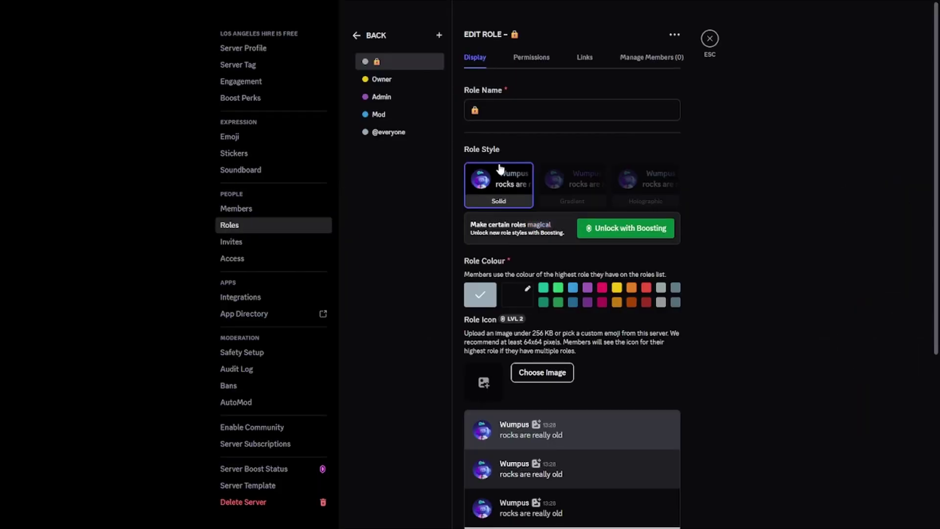
click(529, 57)
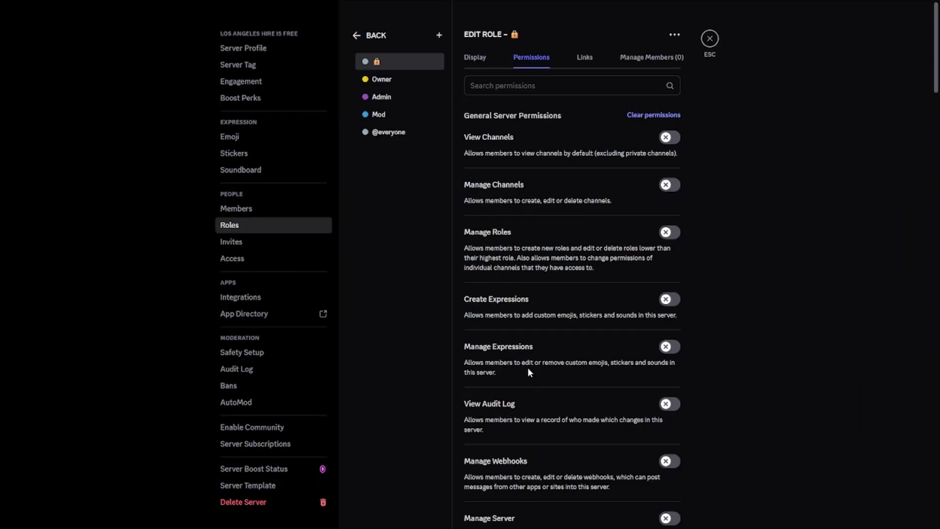
scroll(539, 416, down, 15)
scroll(536, 431, up, 1)
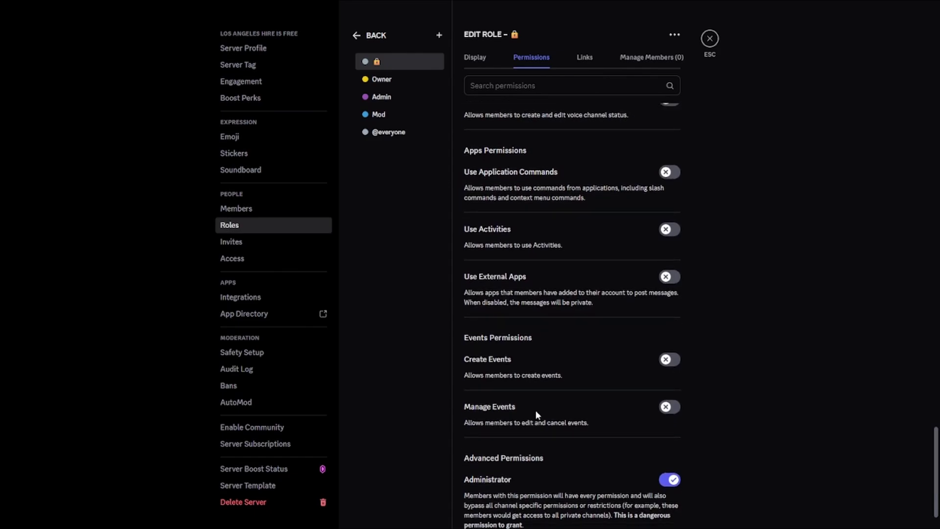
scroll(534, 441, down, 1)
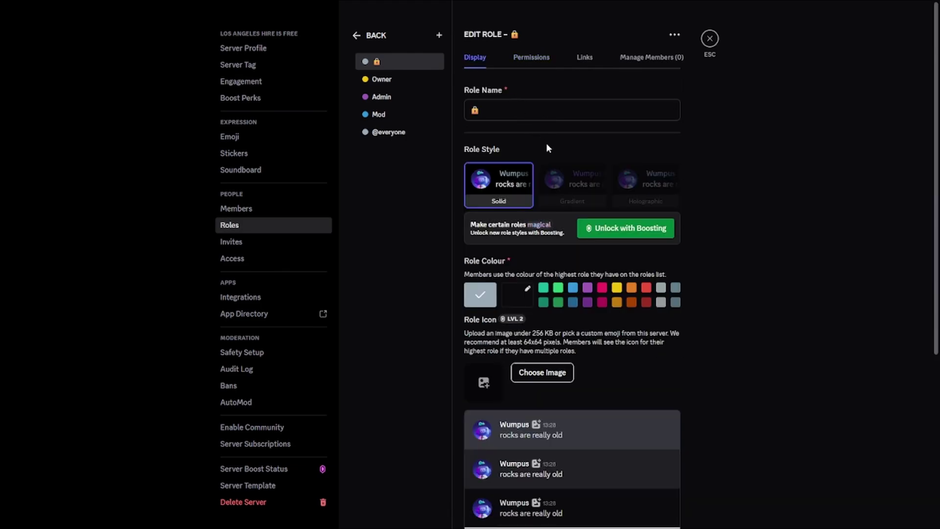
scroll(524, 184, down, 5)
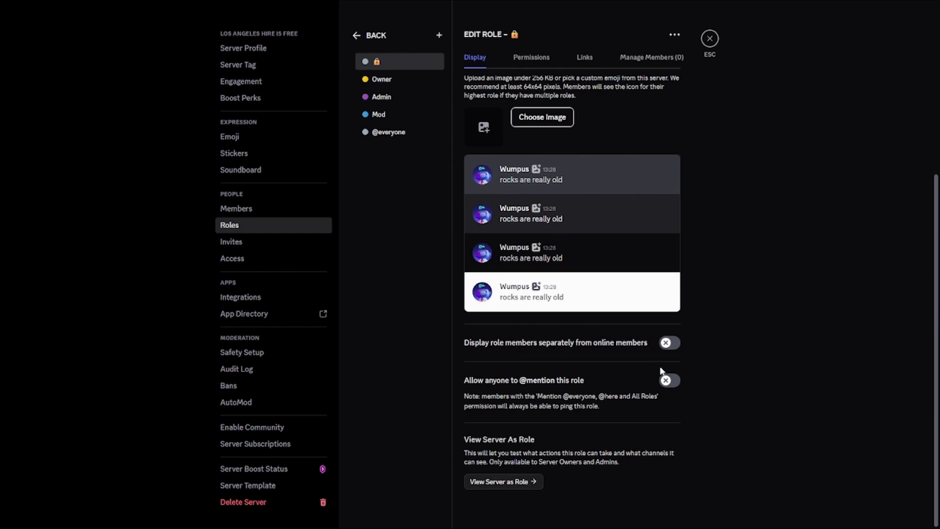
Reopen Server Settings > Roles and add the owner's account to the lock-icon role.
click(714, 46)
click(171, 28)
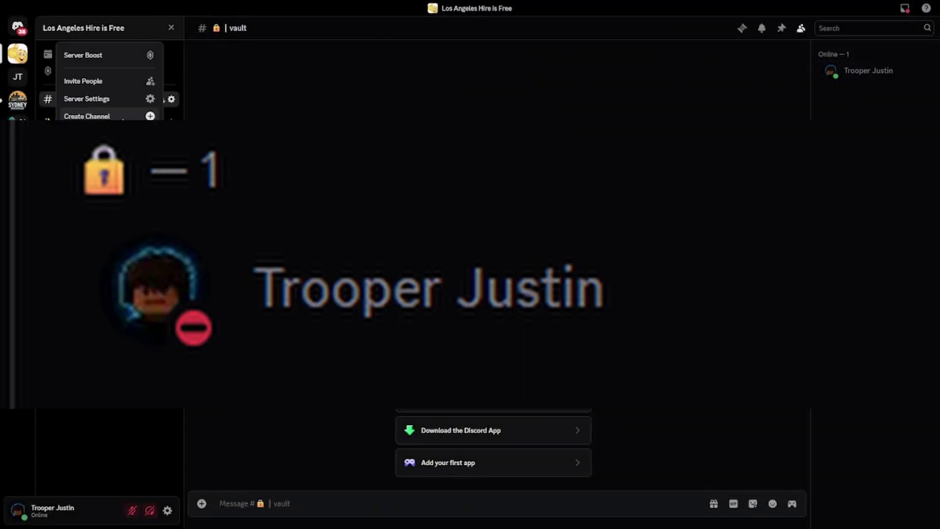
click(117, 99)
click(245, 225)
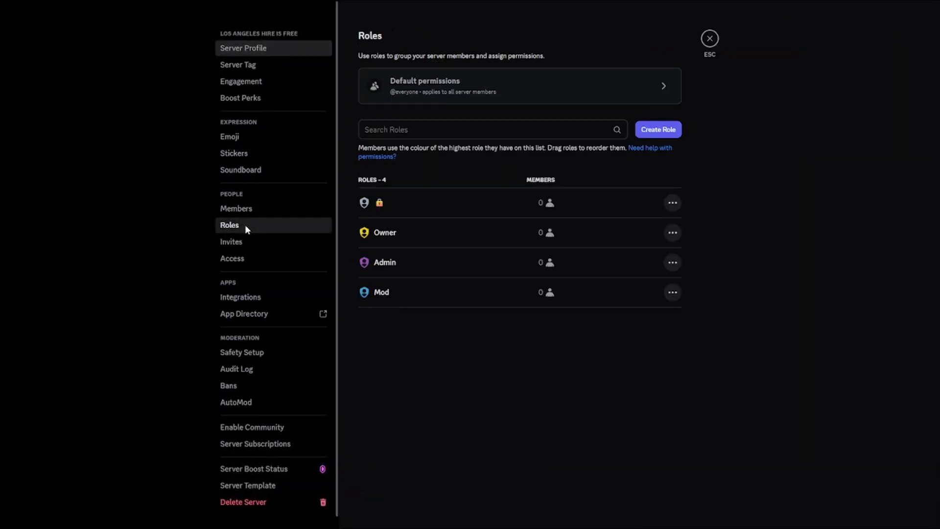
click(452, 201)
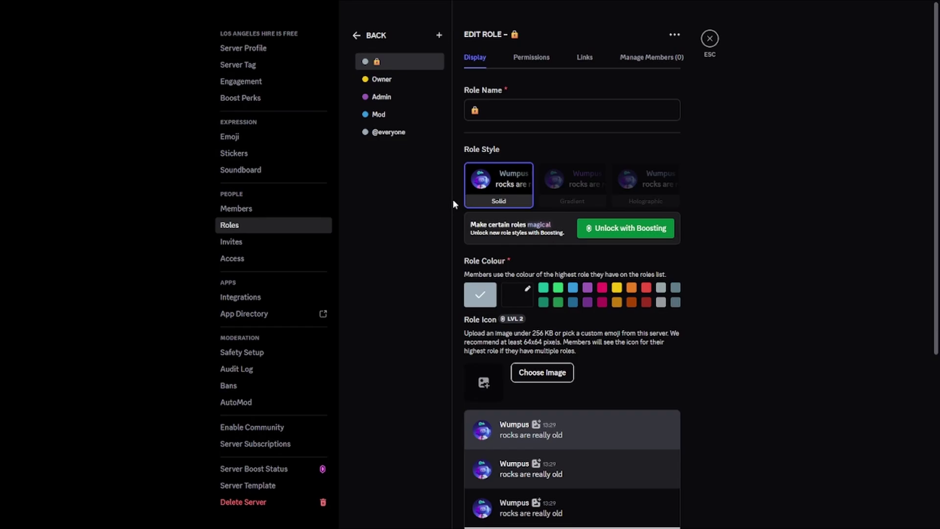
click(646, 58)
click(608, 123)
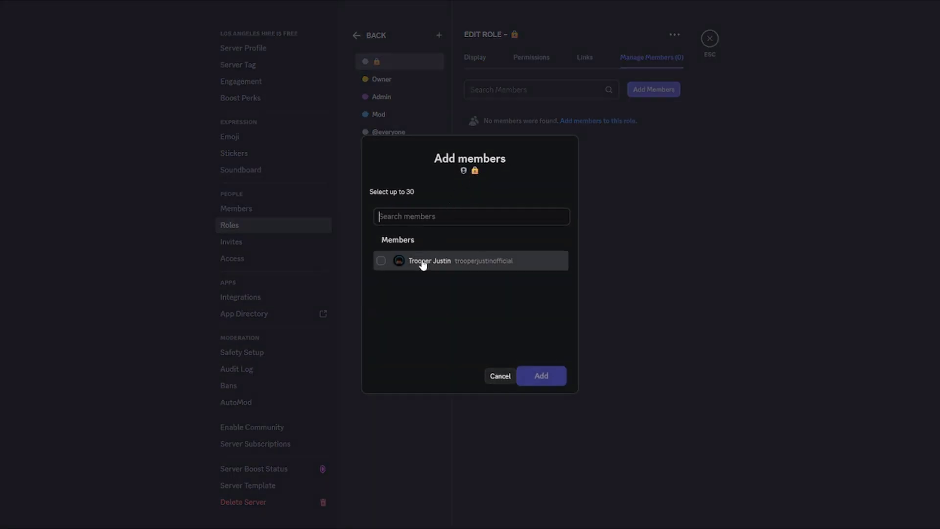
click(473, 264)
click(541, 376)
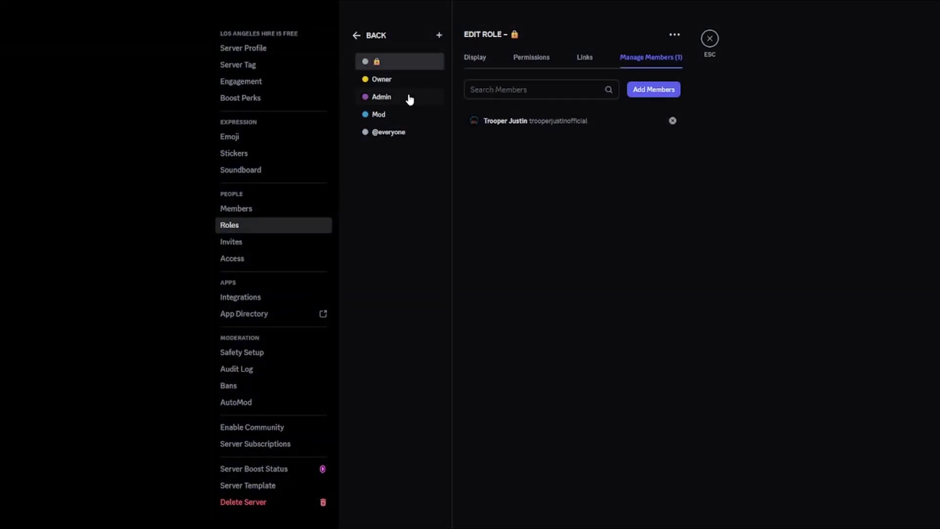
Add the member to the Owner role, review its Permissions and Display, and close settings.
click(397, 79)
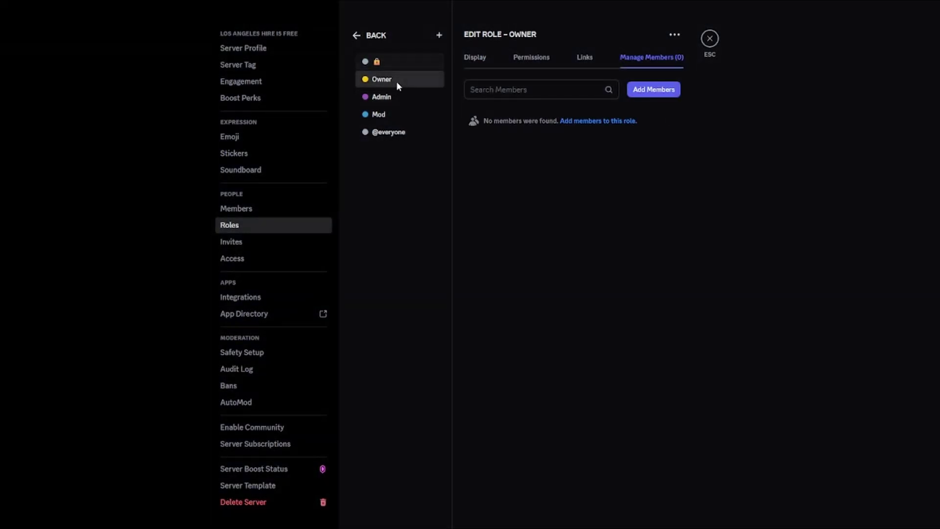
click(646, 90)
click(482, 261)
click(541, 375)
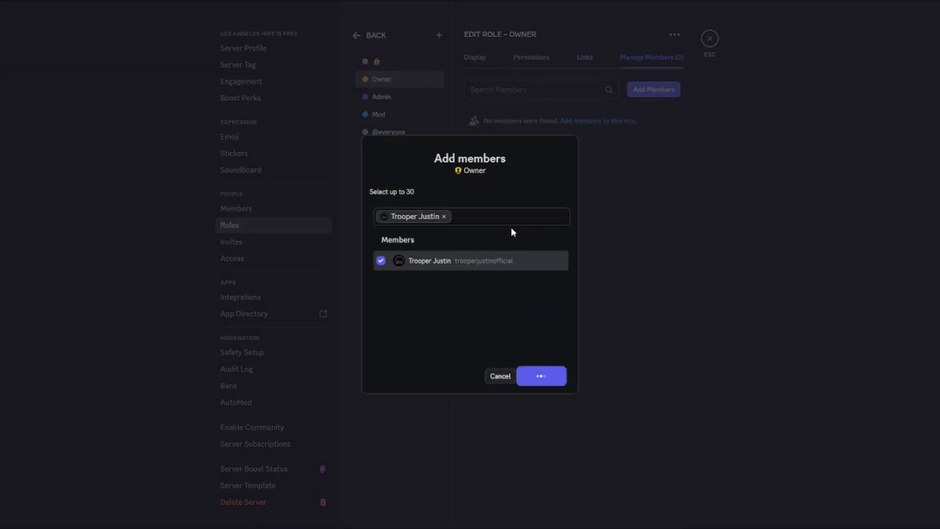
click(531, 58)
scroll(555, 318, down, 15)
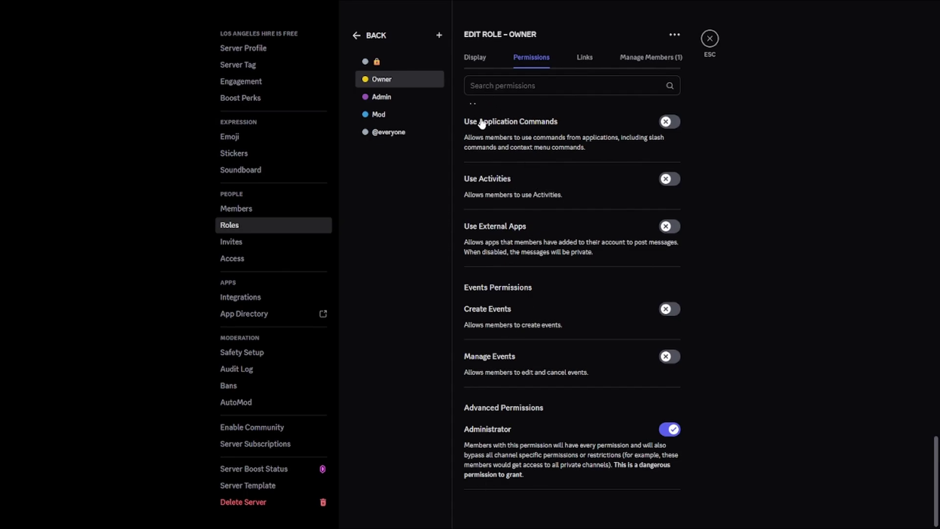
click(475, 57)
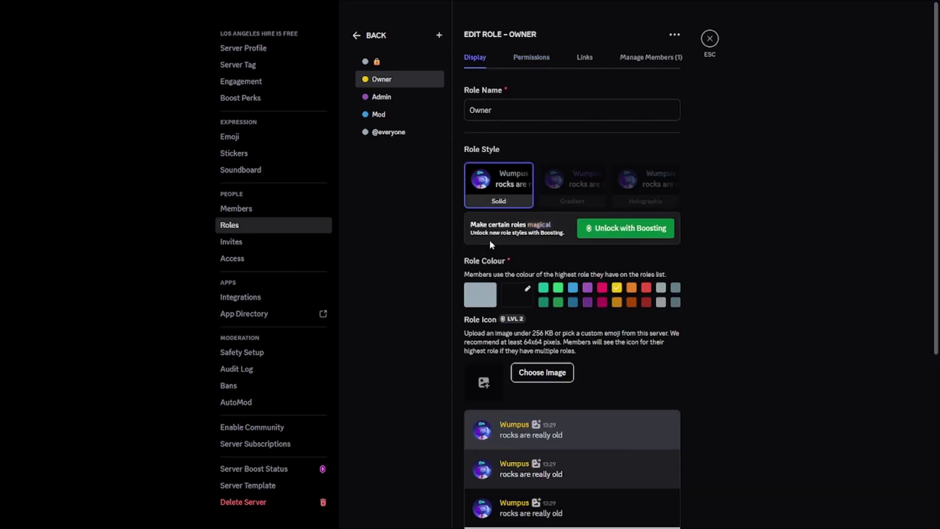
scroll(518, 318, down, 5)
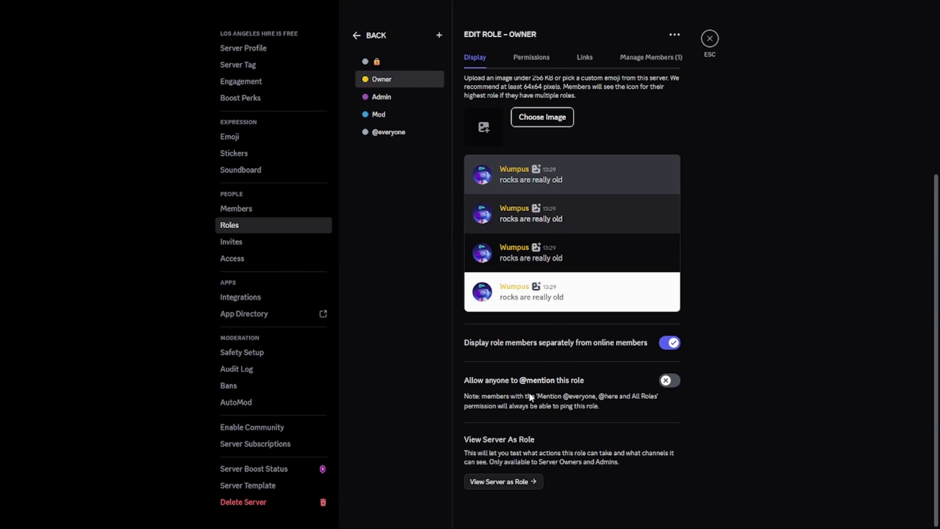
click(709, 38)
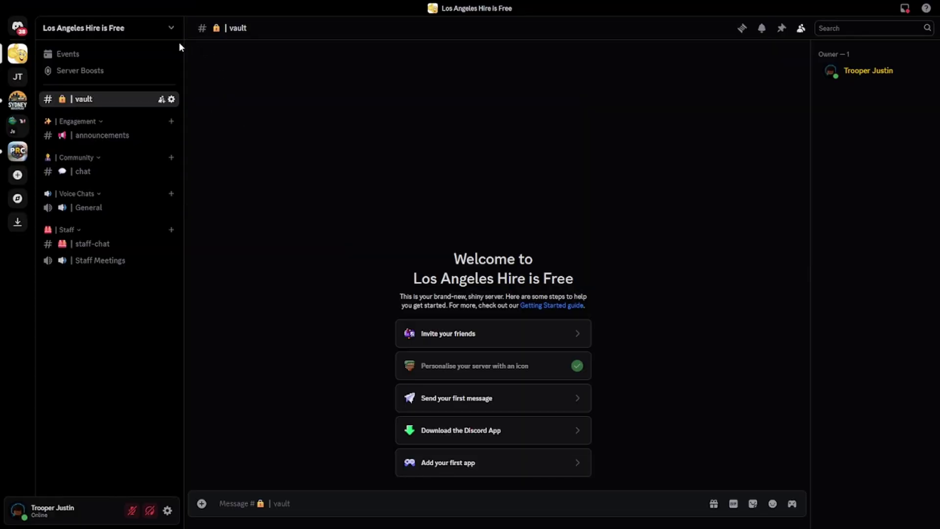
Open Server Settings > Roles and check which members hold the Owner role.
click(143, 29)
click(120, 97)
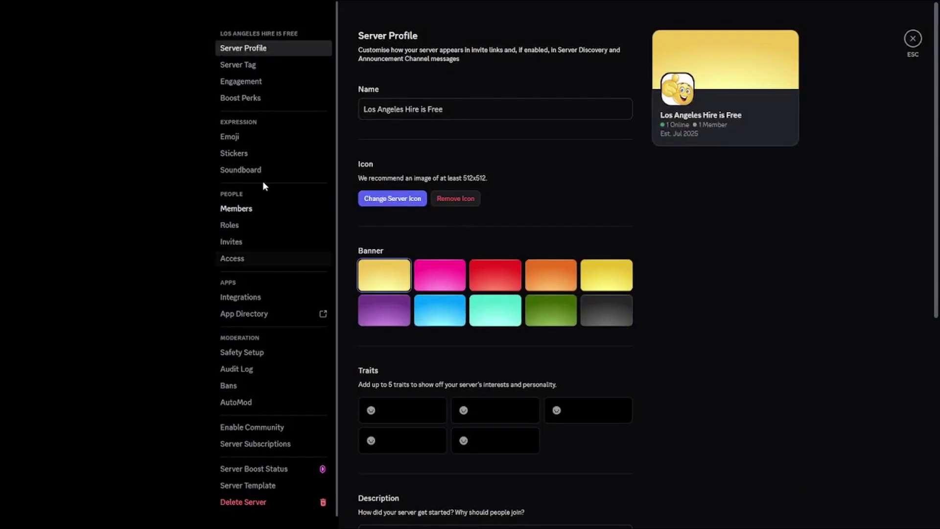
click(234, 226)
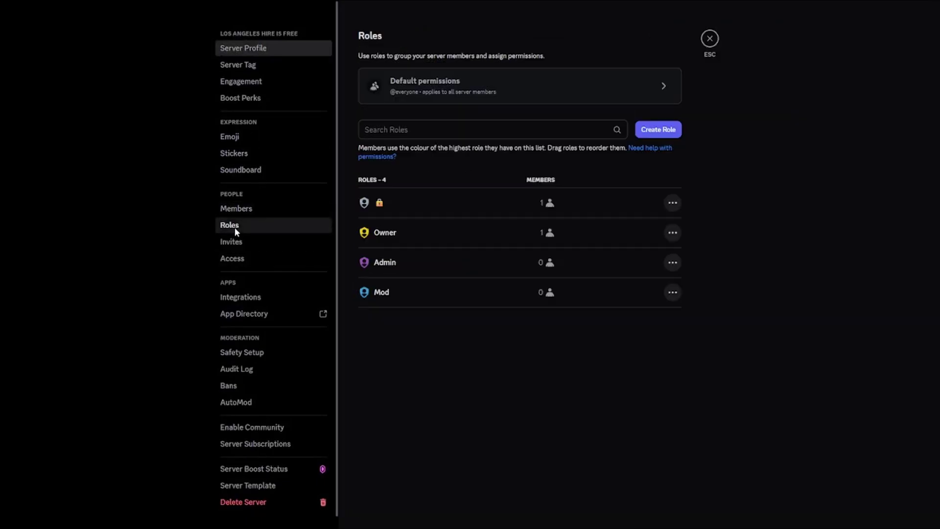
click(405, 233)
click(651, 57)
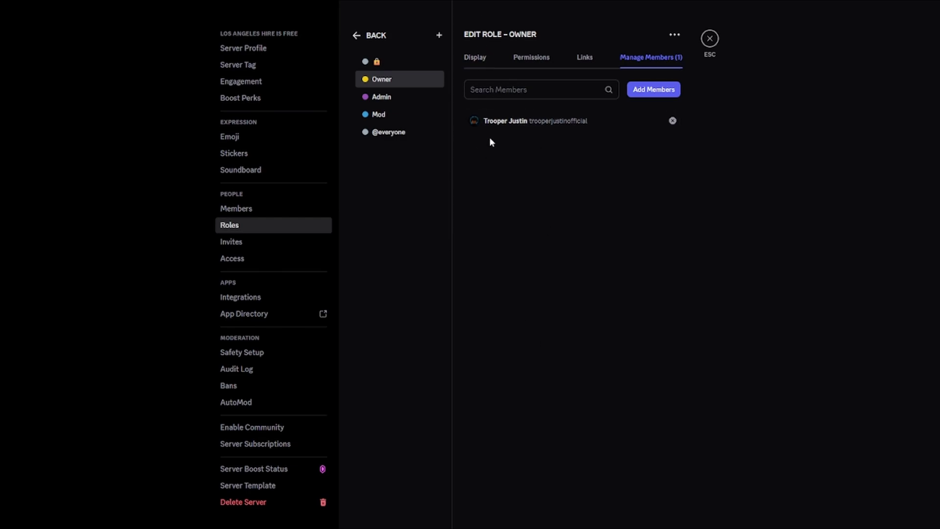
Review the Admin role's permissions, then close server settings.
click(398, 93)
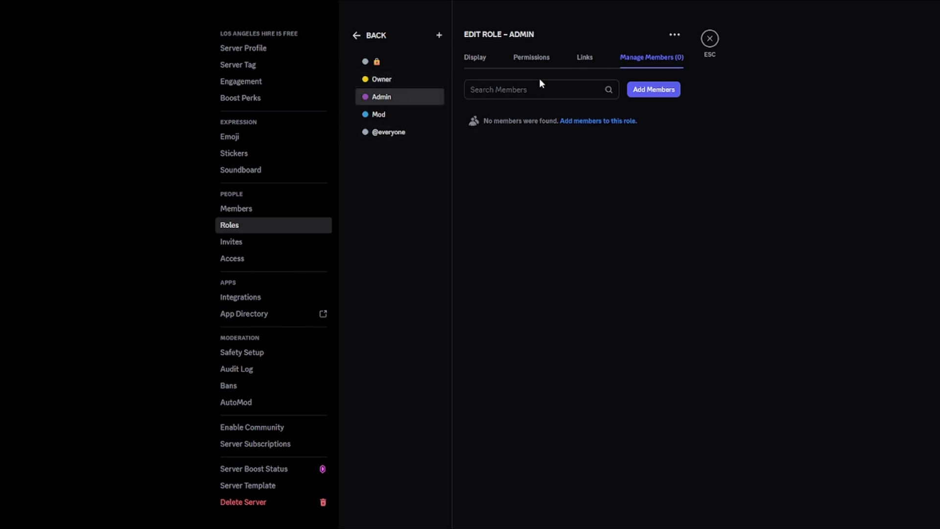
click(534, 59)
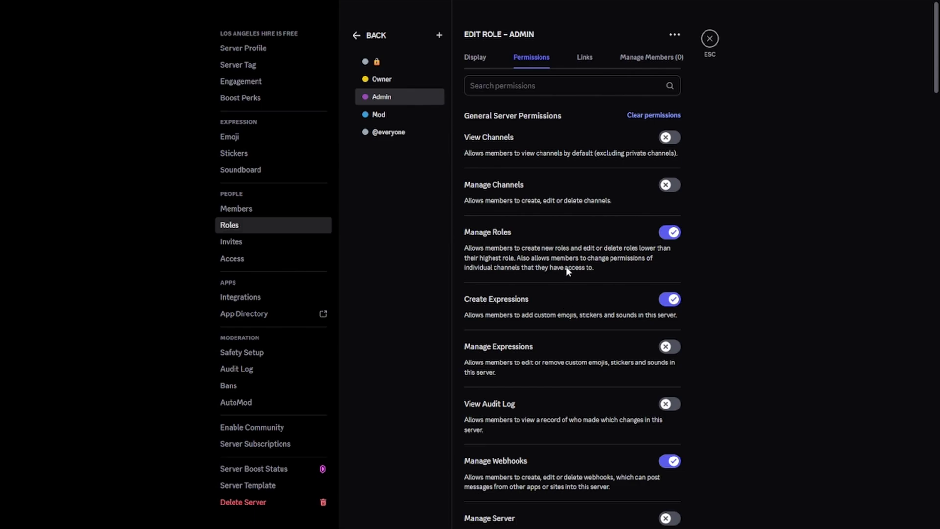
click(380, 113)
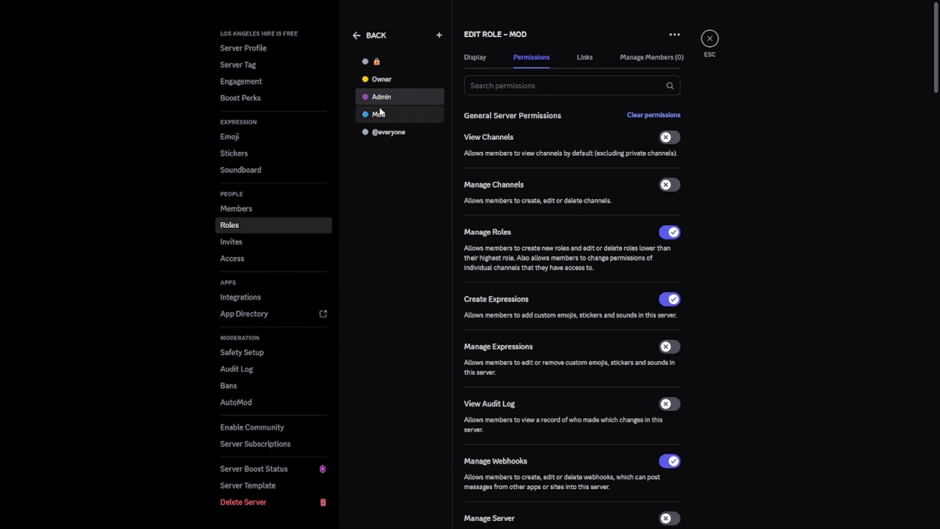
click(382, 96)
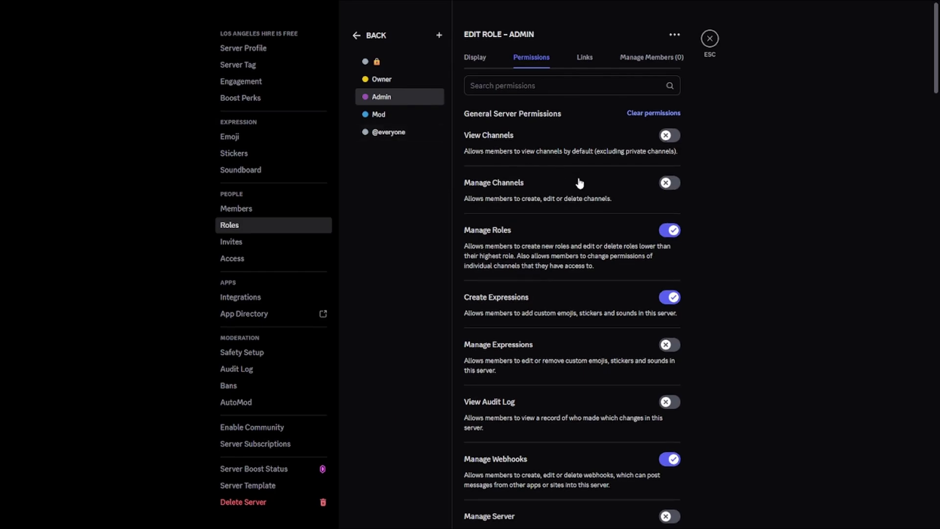
scroll(583, 245, down, 10)
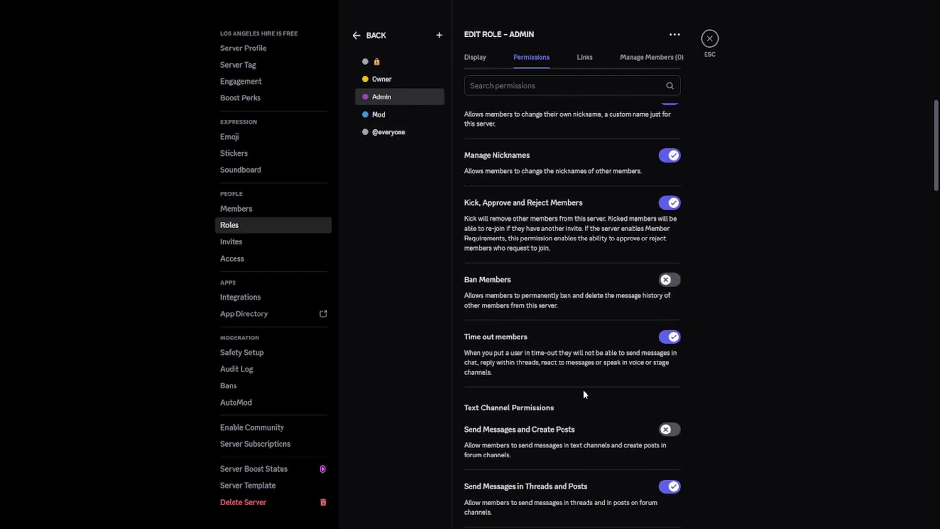
key(Escape)
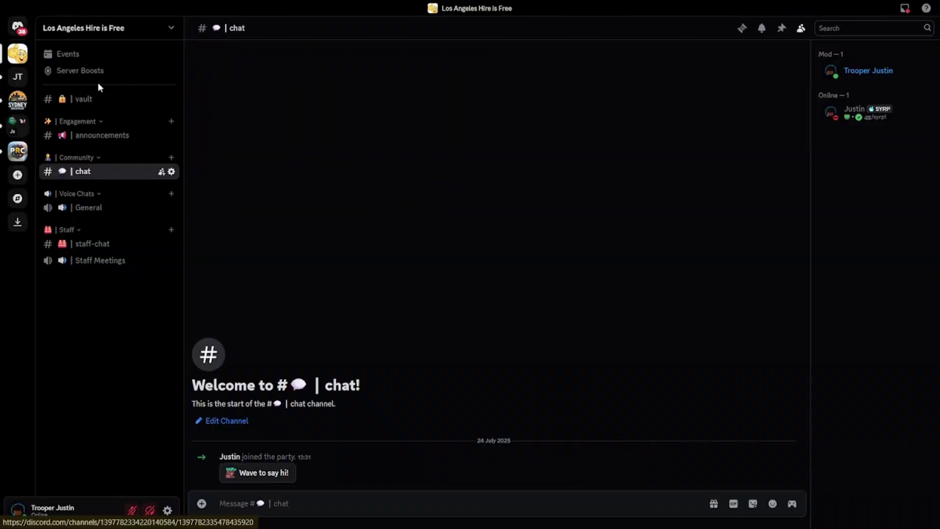
Turn on the Private Channel toggle in the #vault channel's permissions.
click(79, 100)
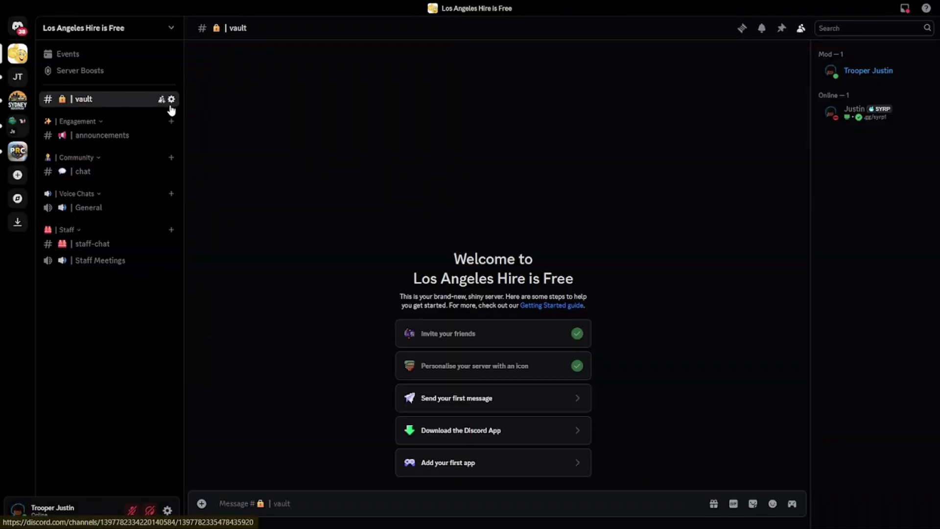
click(171, 99)
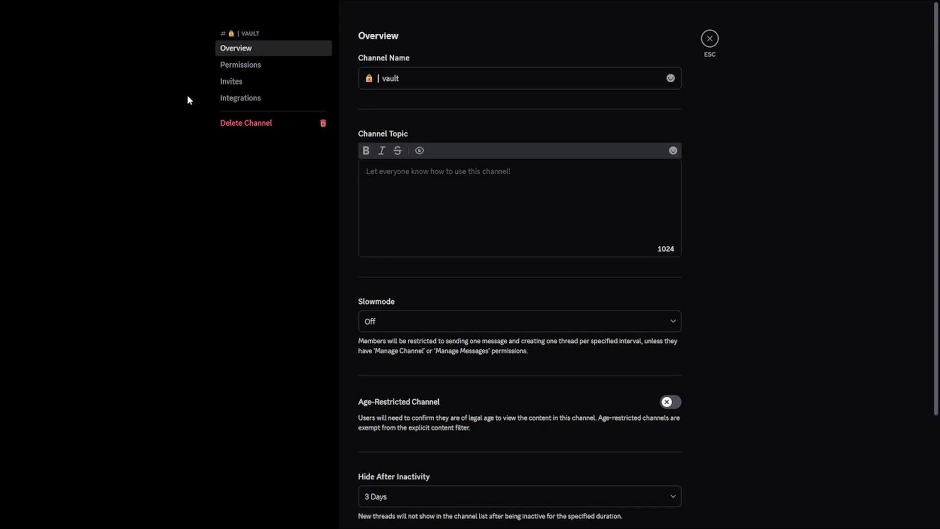
click(237, 67)
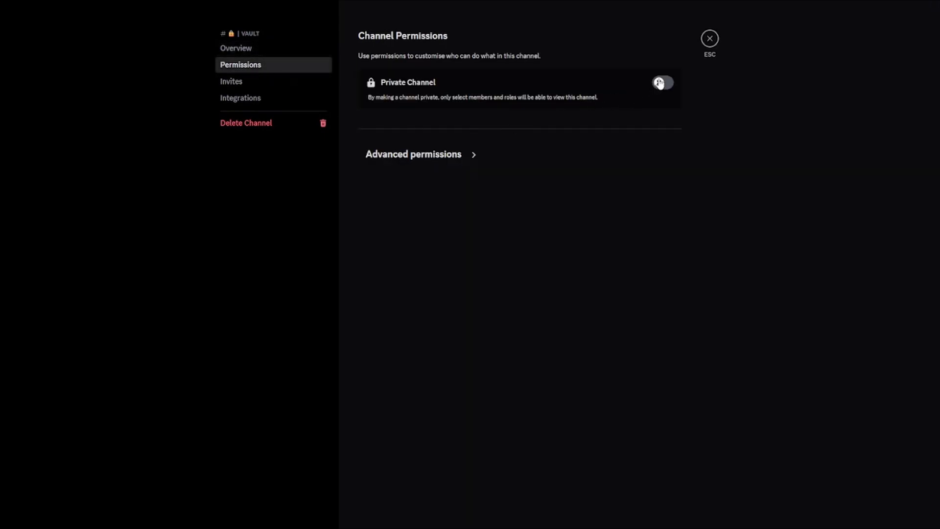
click(661, 82)
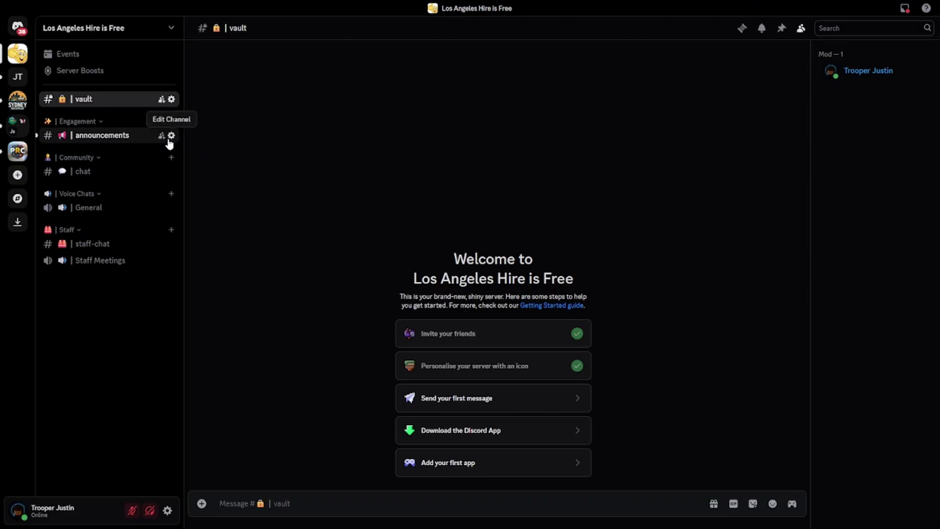
Add the Admin role to the #announcements channel's advanced permission overrides.
click(171, 137)
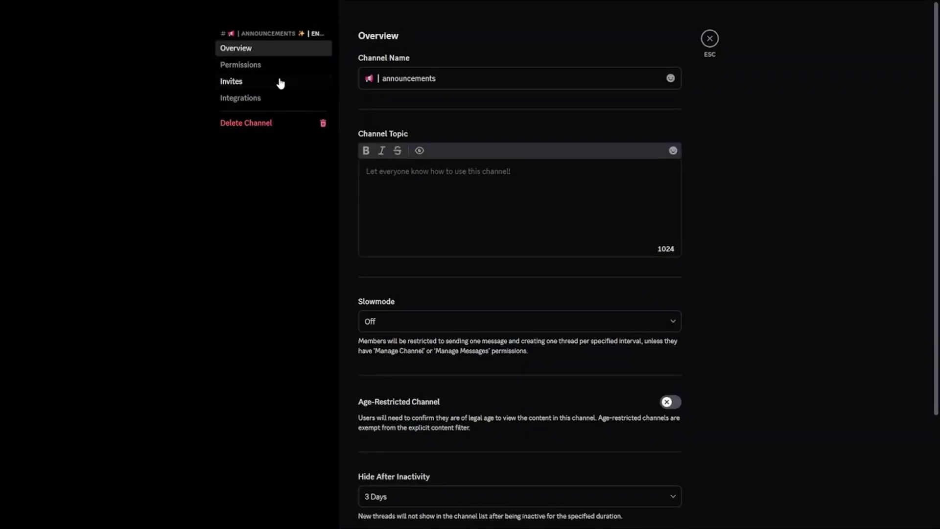
click(265, 65)
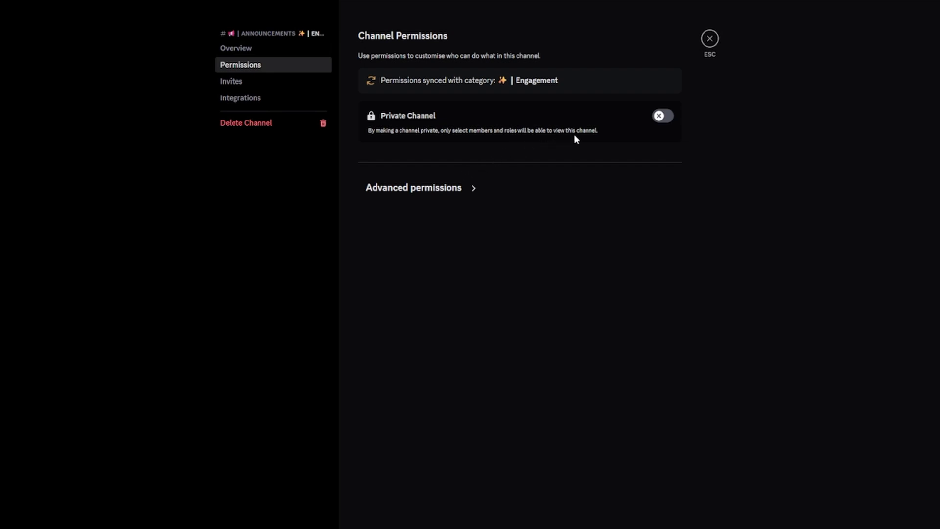
click(474, 191)
scroll(474, 192, down, 2)
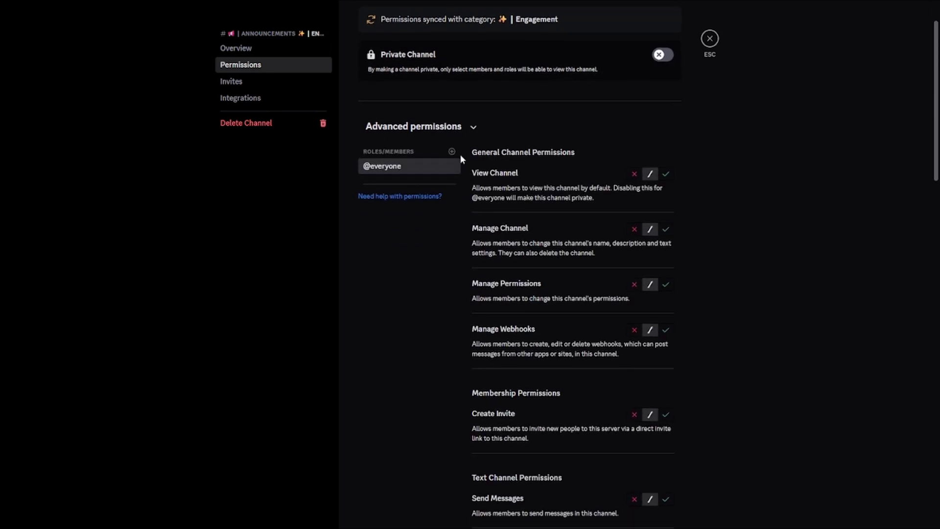
click(451, 152)
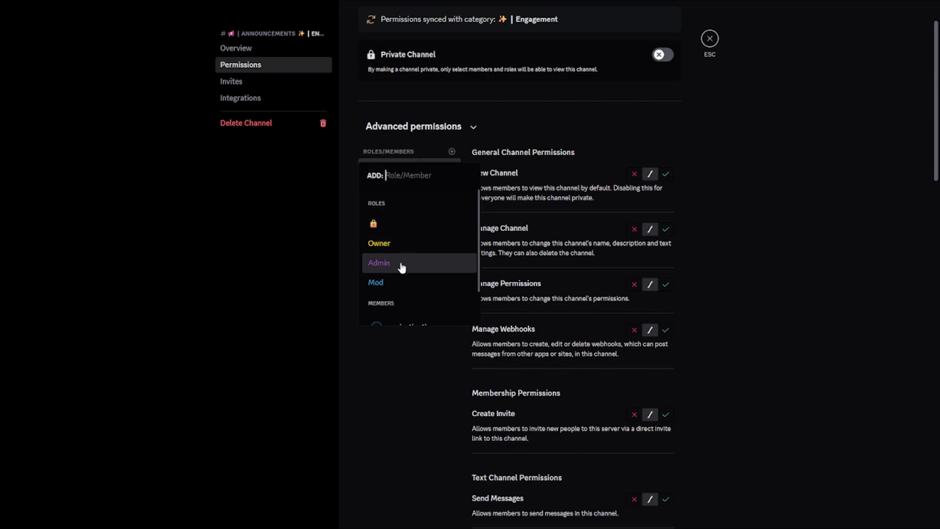
key(Escape)
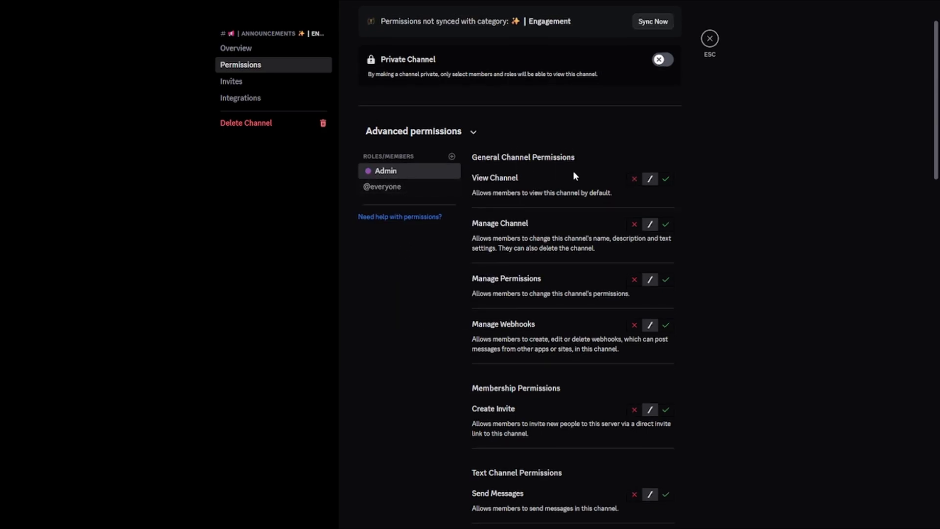
Allow Admin Send Messages, Send Messages in Threads, and Create Public and Private Threads.
scroll(582, 196, down, 4)
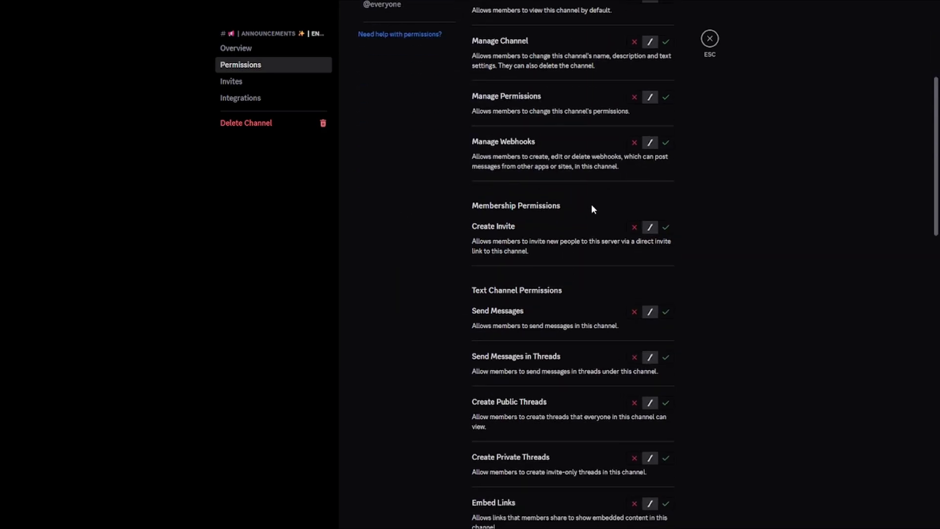
click(667, 311)
scroll(552, 249, up, 3)
scroll(514, 274, down, 3)
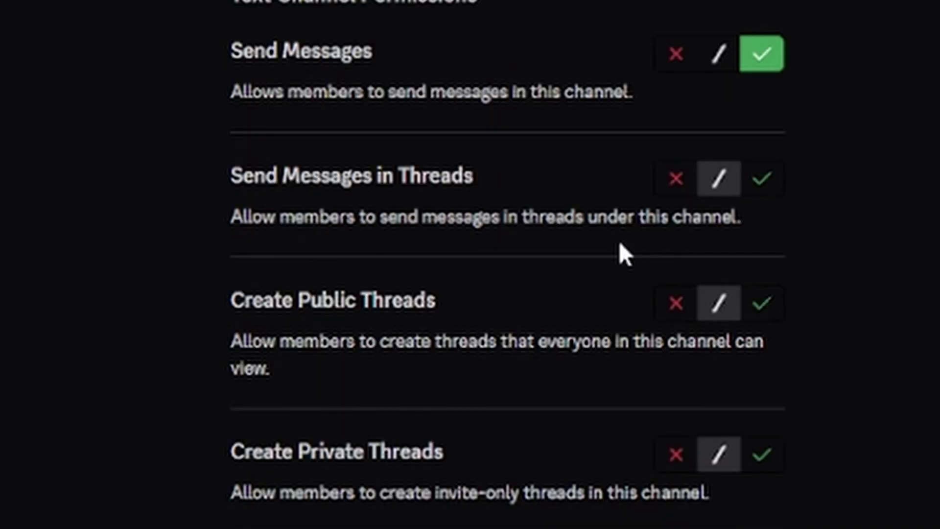
click(763, 178)
click(747, 309)
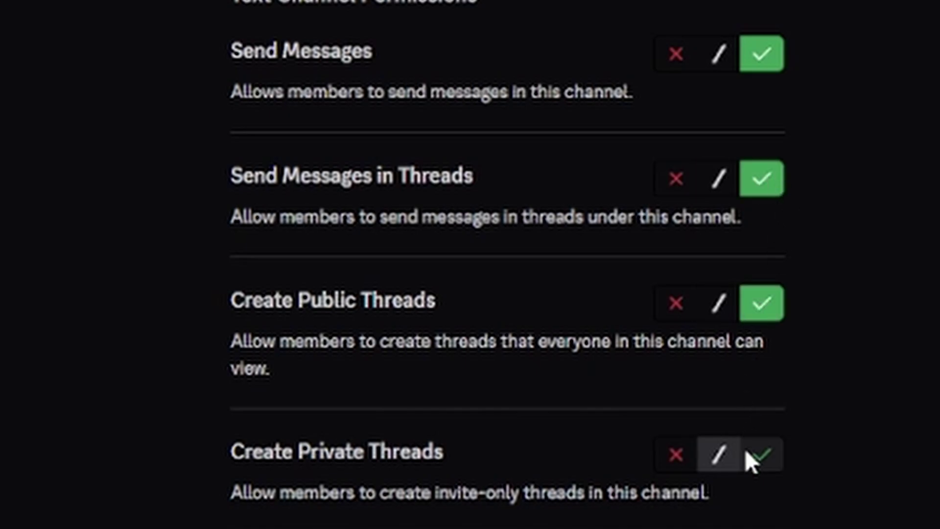
click(749, 468)
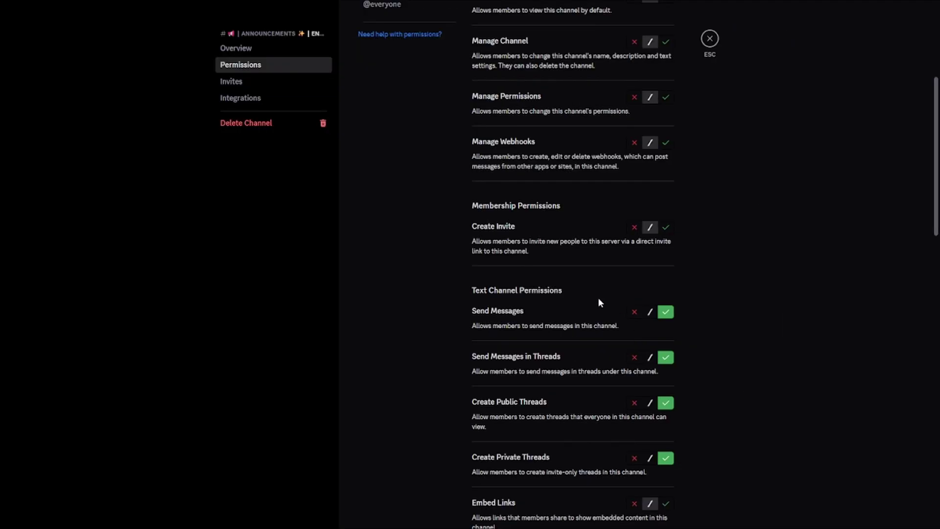
scroll(418, 281, up, 2)
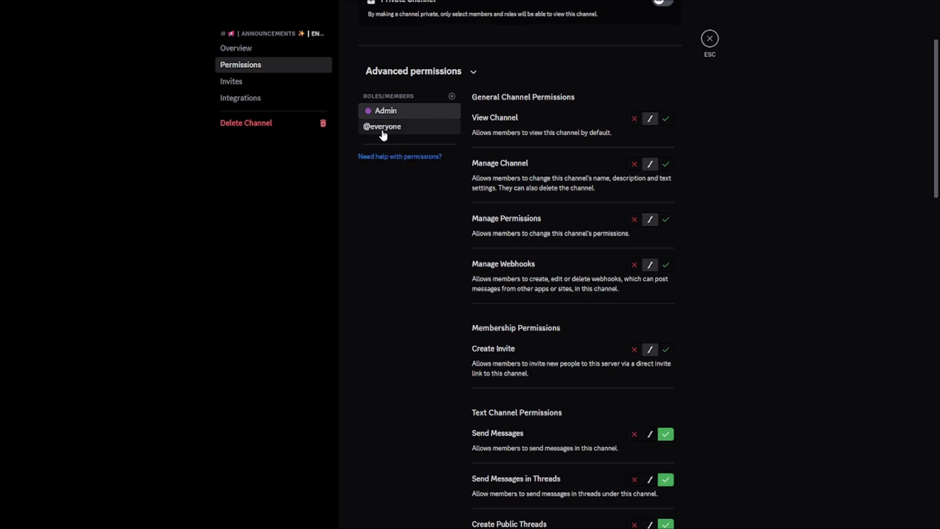
Add Mod to #announcements, denying Send Messages and Create Public/Private Threads, and save.
click(376, 130)
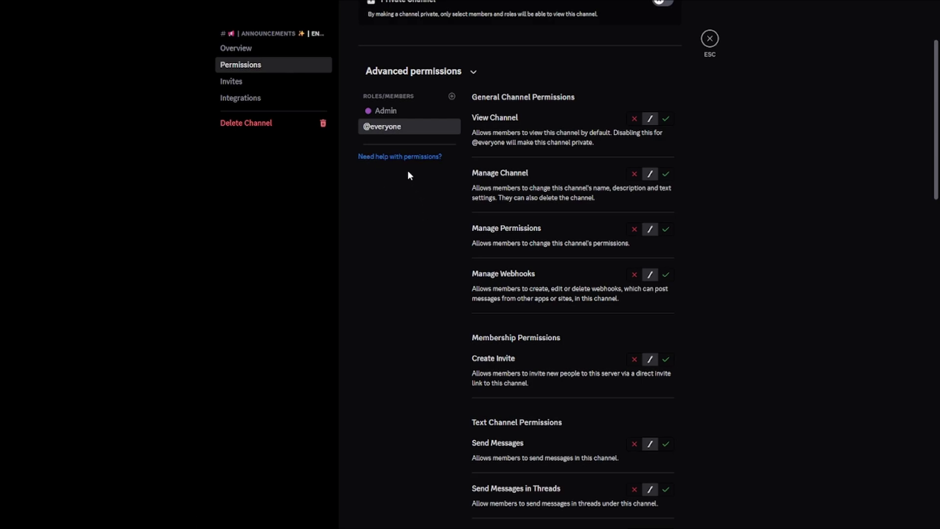
click(452, 97)
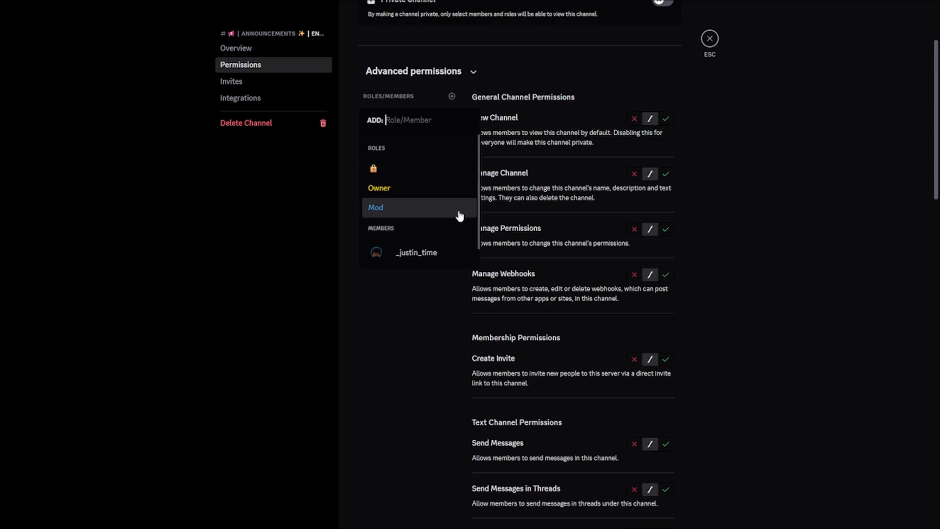
click(422, 210)
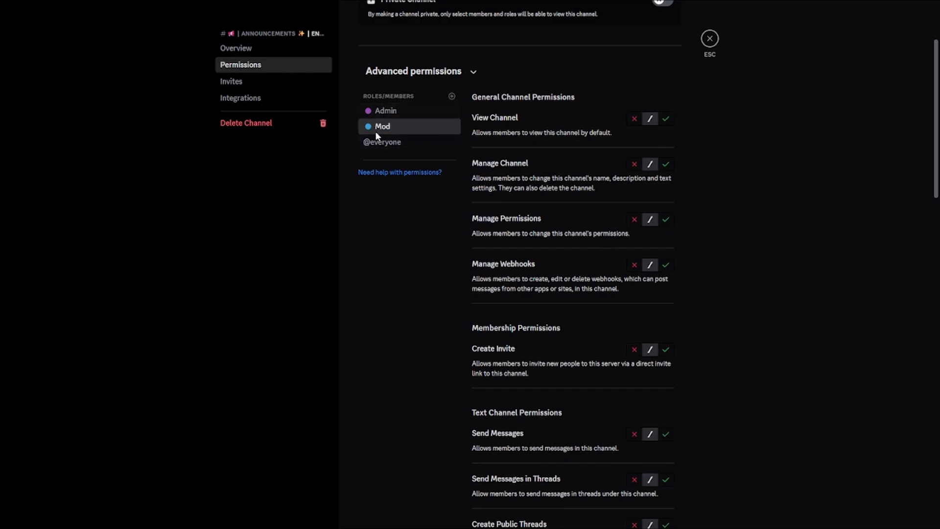
scroll(530, 252, down, 5)
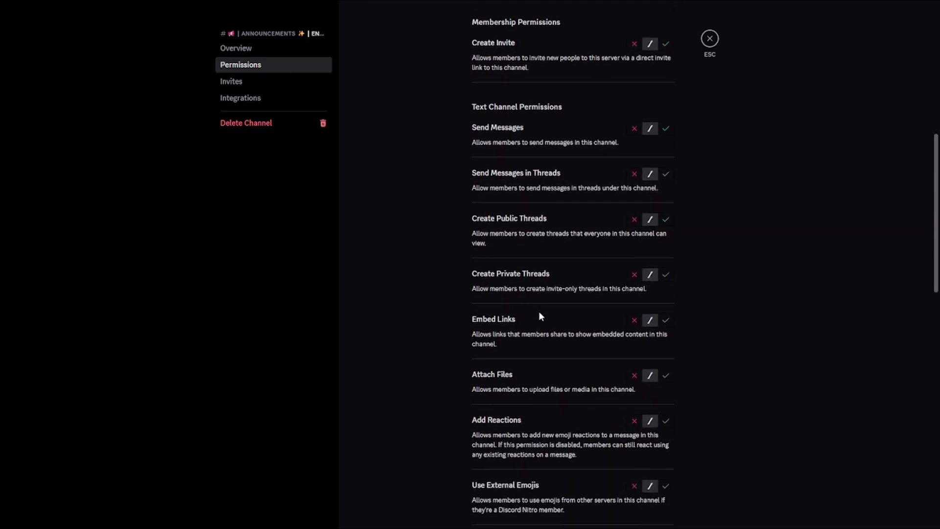
click(634, 128)
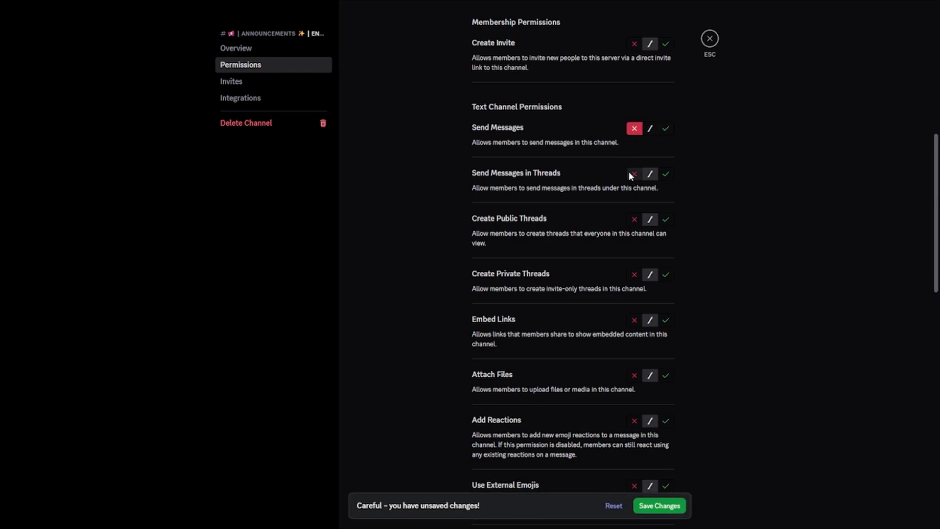
click(634, 219)
click(634, 274)
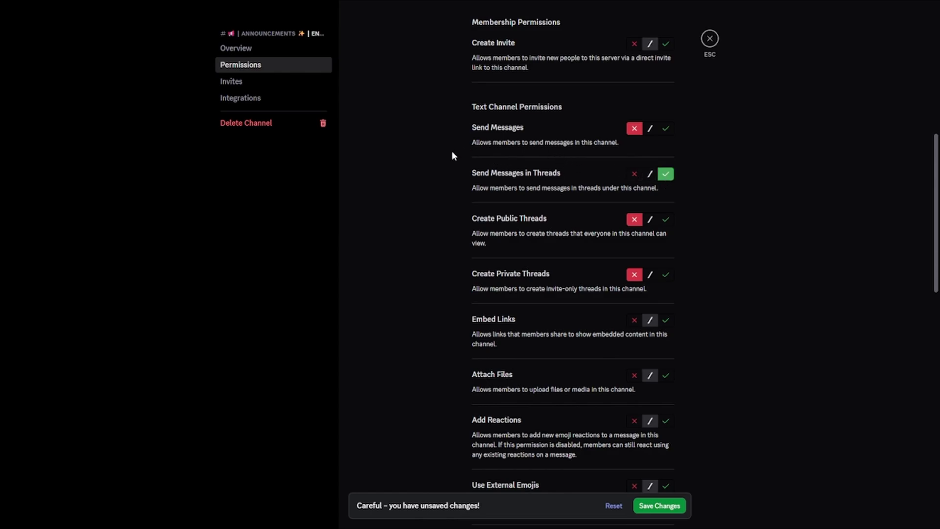
click(659, 505)
scroll(512, 374, up, 6)
click(394, 144)
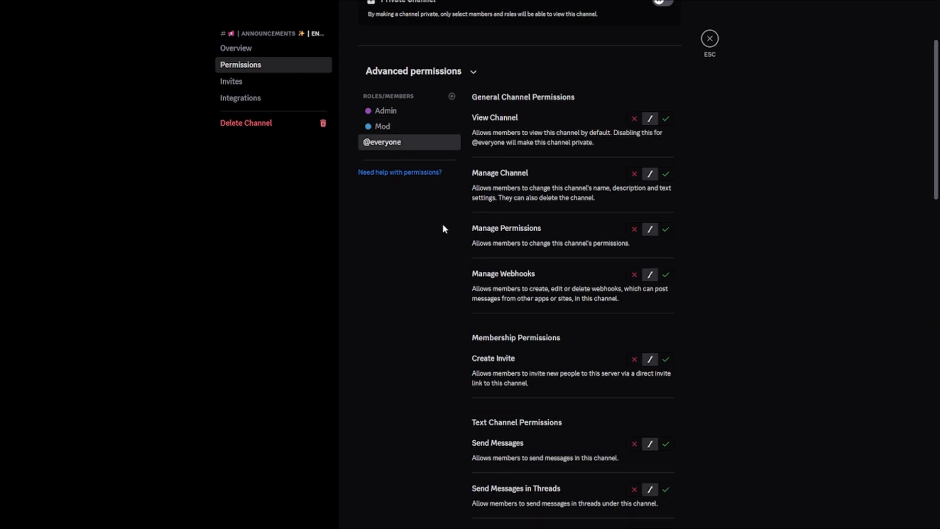
scroll(568, 260, down, 3)
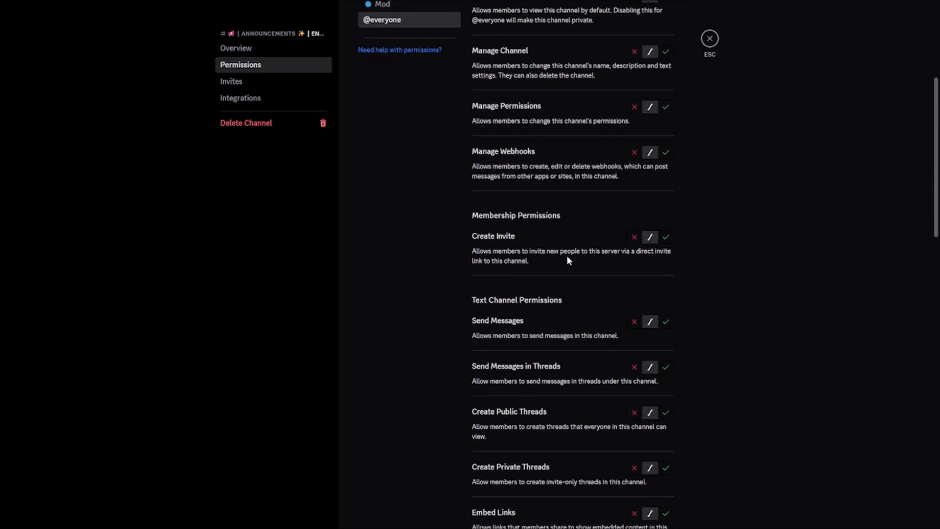
click(634, 322)
click(665, 367)
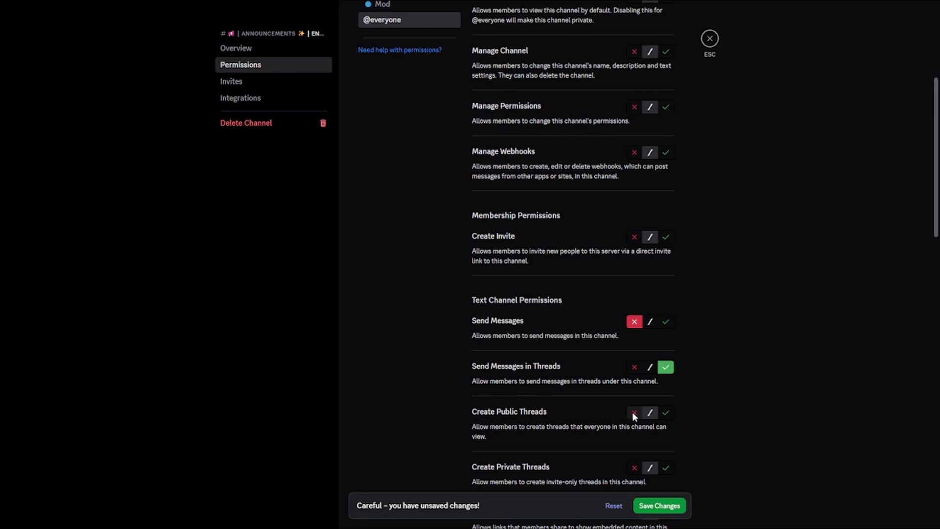
click(666, 506)
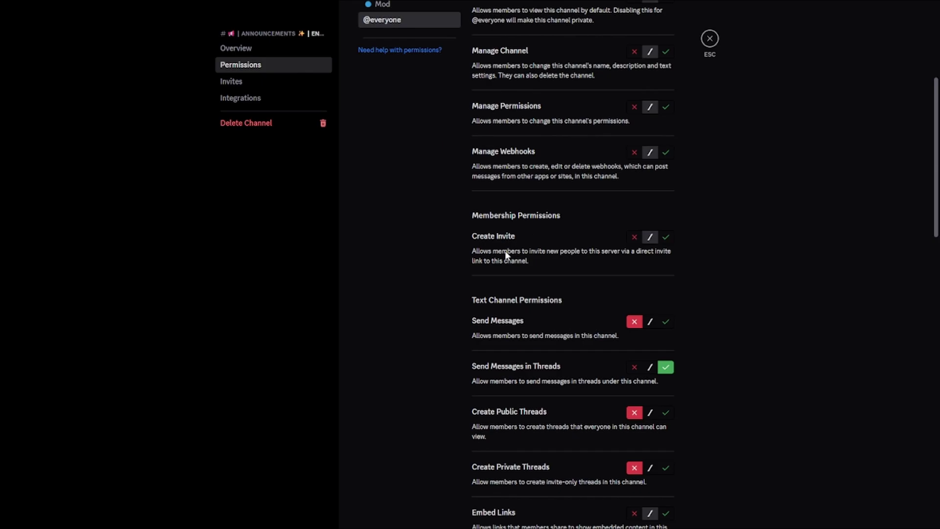
click(709, 39)
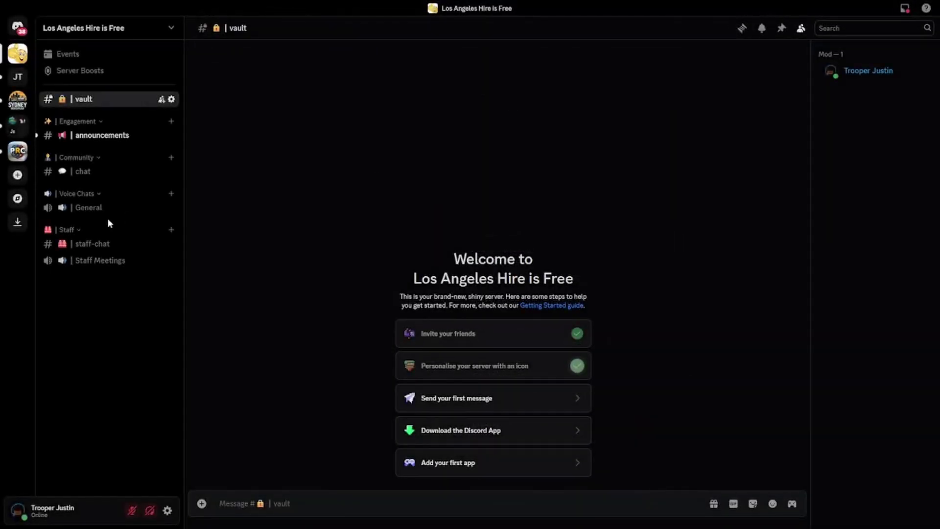
Send 'Hello!' in #announcements, then bring up the Staff category's context menu.
click(112, 135)
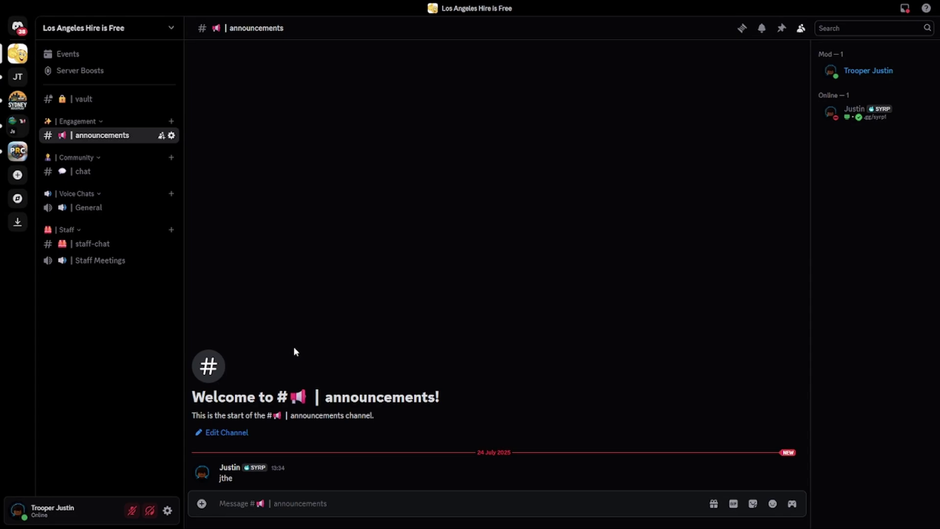
text(Hello!)
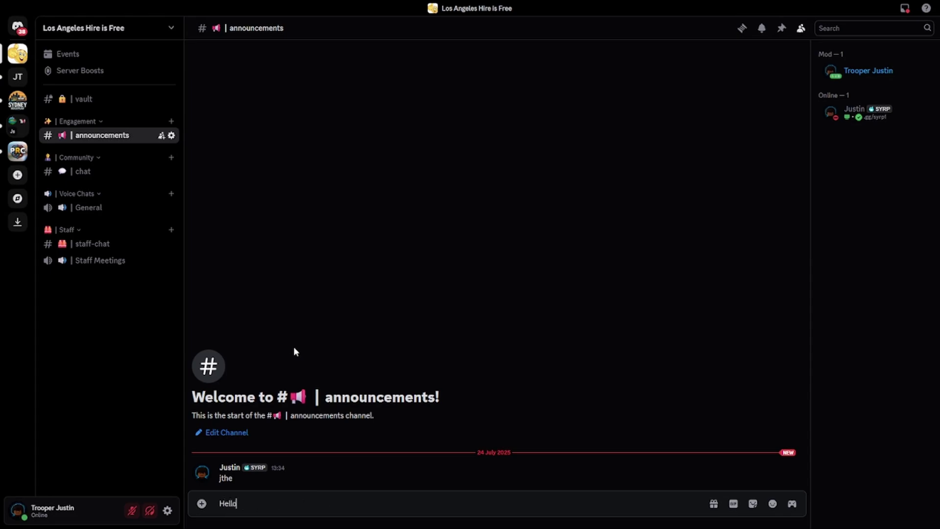
key(Return)
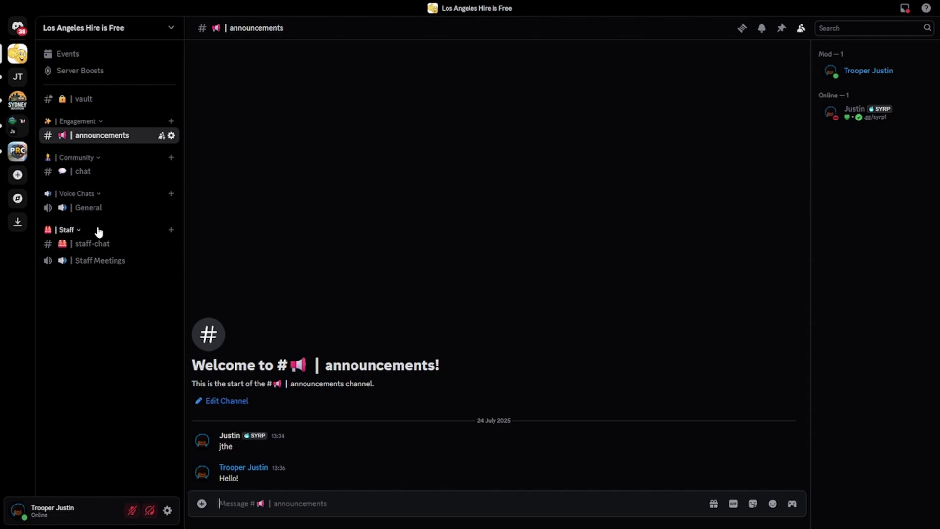
right_click(64, 230)
Open the Staff category's permission settings.
mouse_move(109, 336)
click(108, 358)
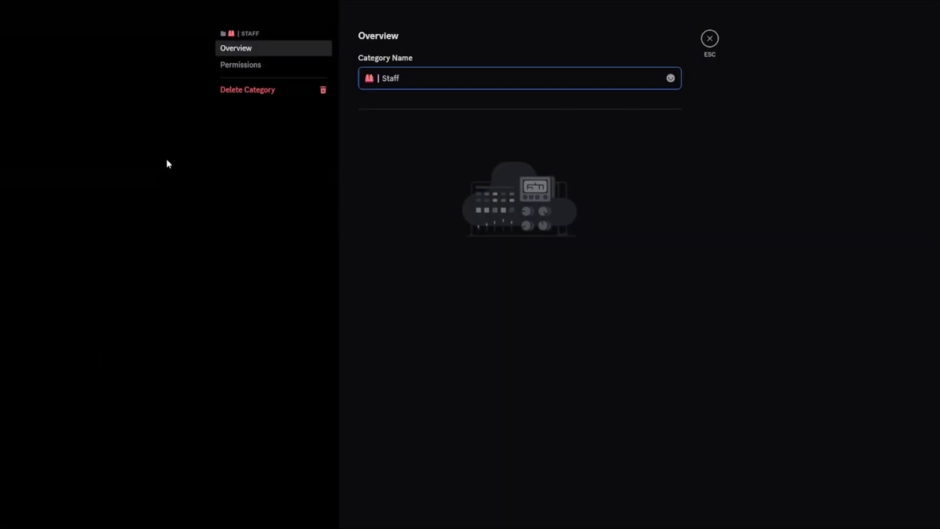
click(710, 41)
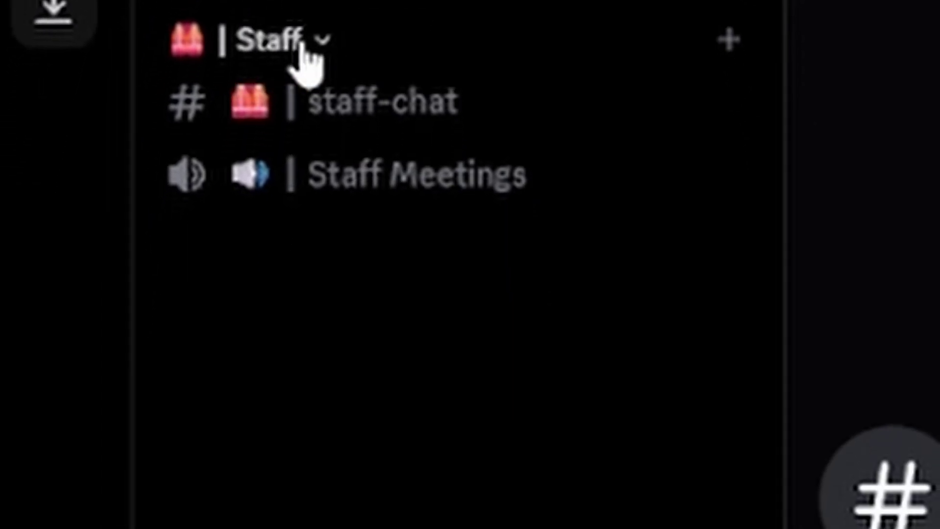
right_click(105, 98)
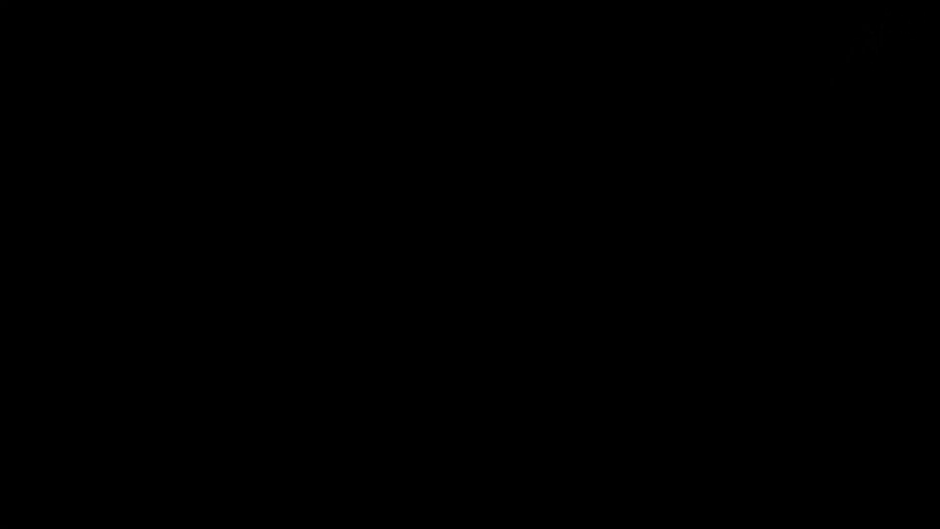
click(537, 0)
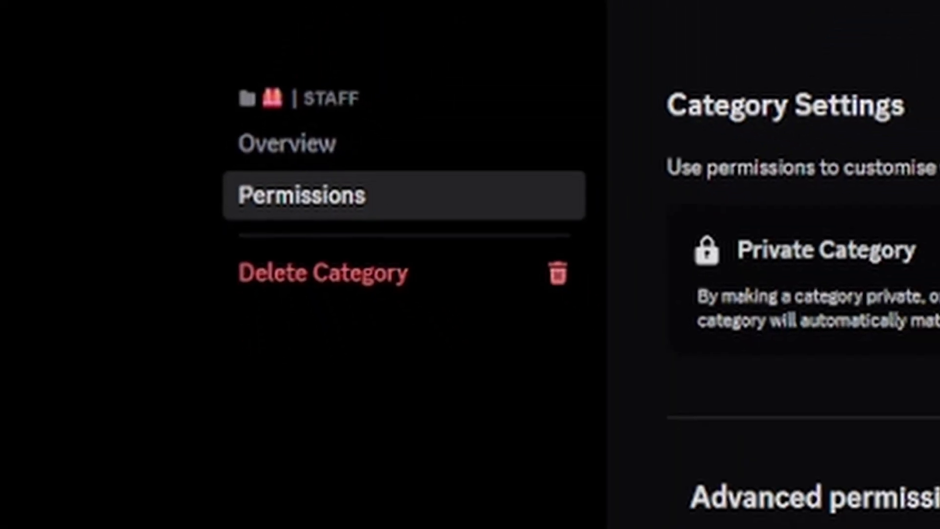
Make Staff a private category for Admin and Mod, save, then open chat's channel settings.
click(753, 98)
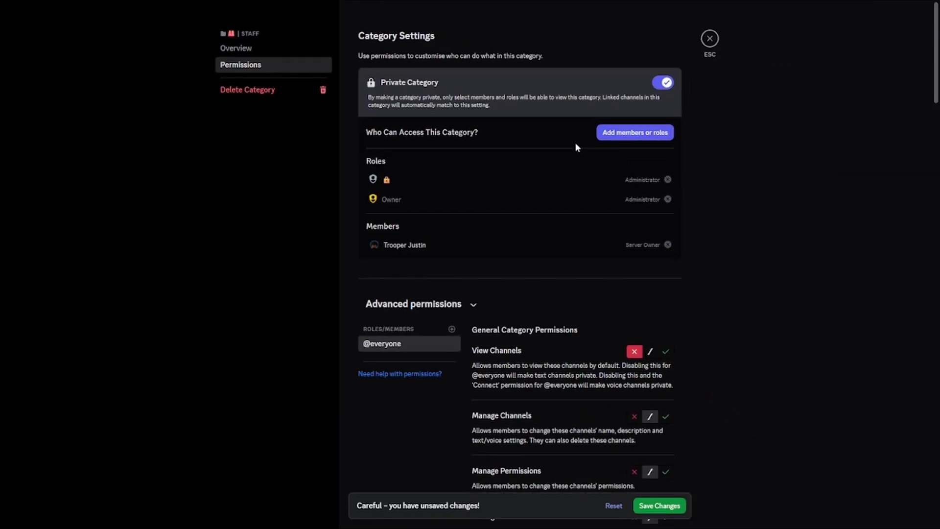
click(636, 130)
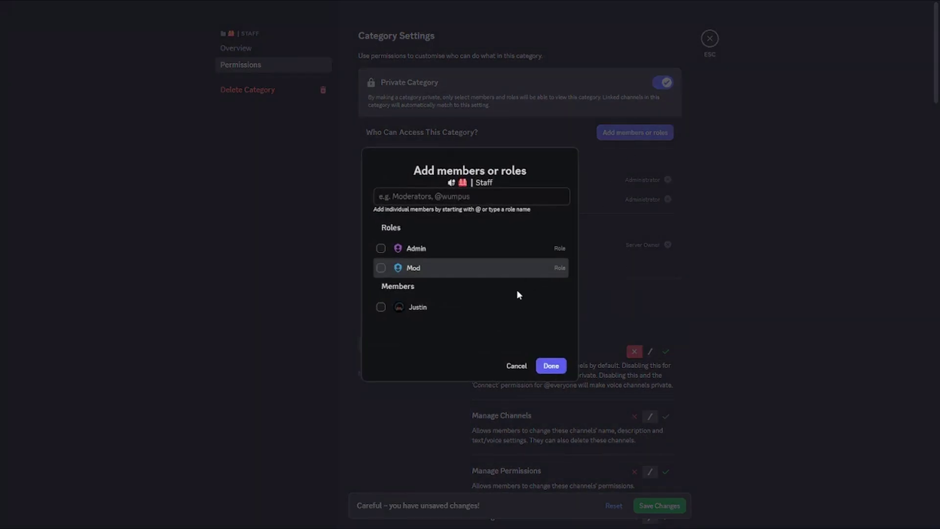
click(388, 250)
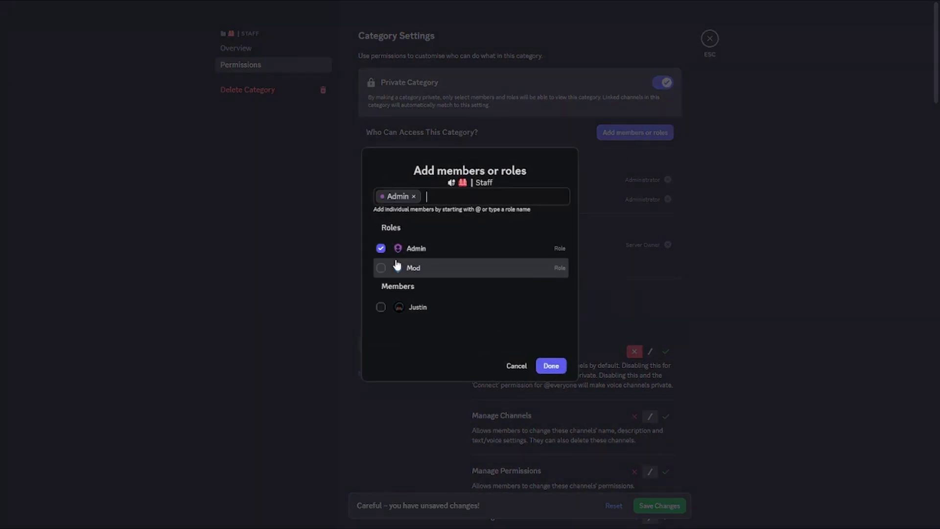
click(397, 267)
click(546, 371)
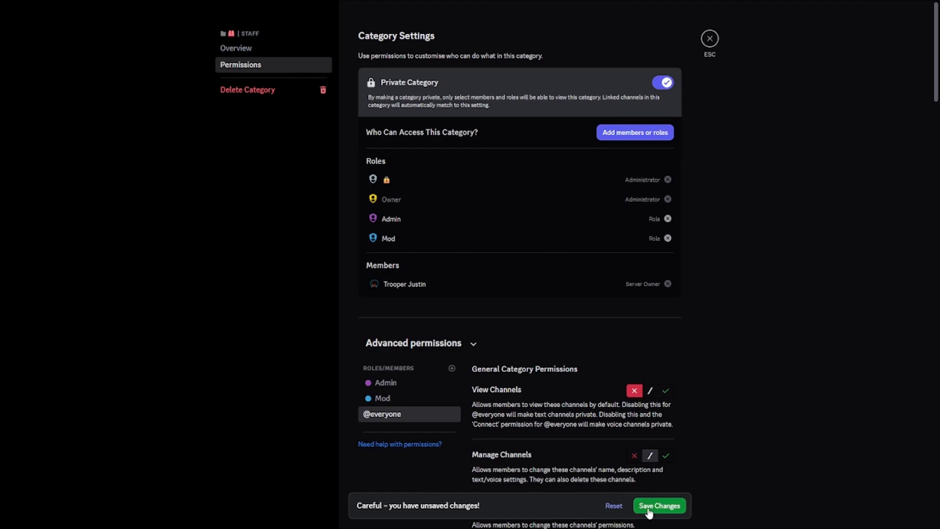
click(653, 511)
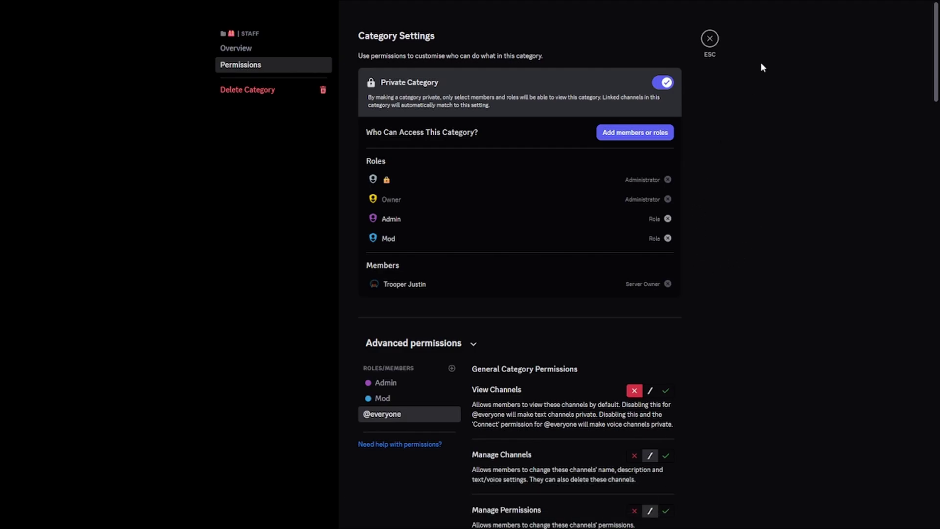
click(716, 42)
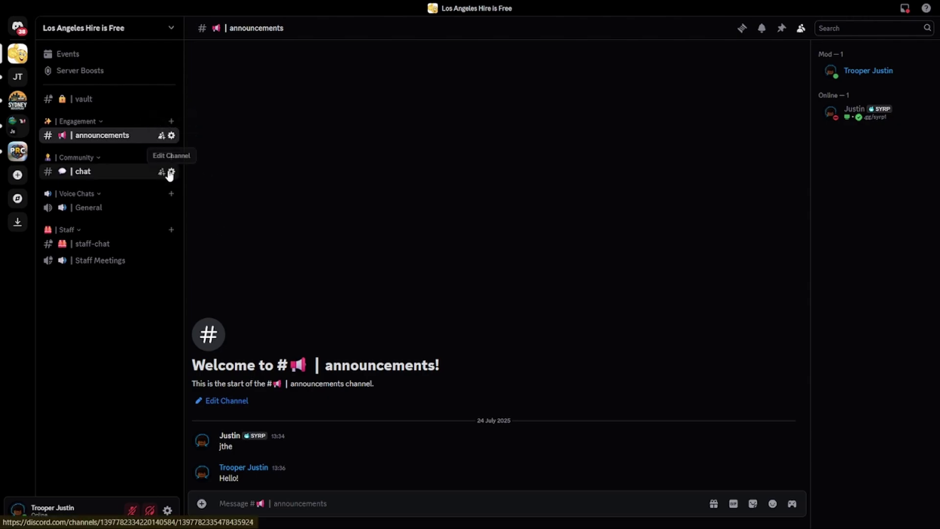
click(170, 171)
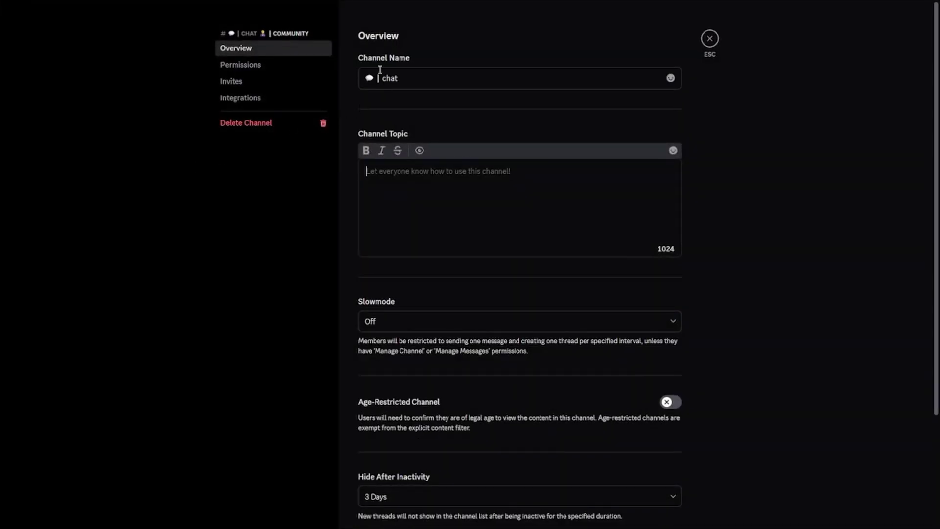
click(378, 78)
double_click(378, 77)
key(ctrl+c)
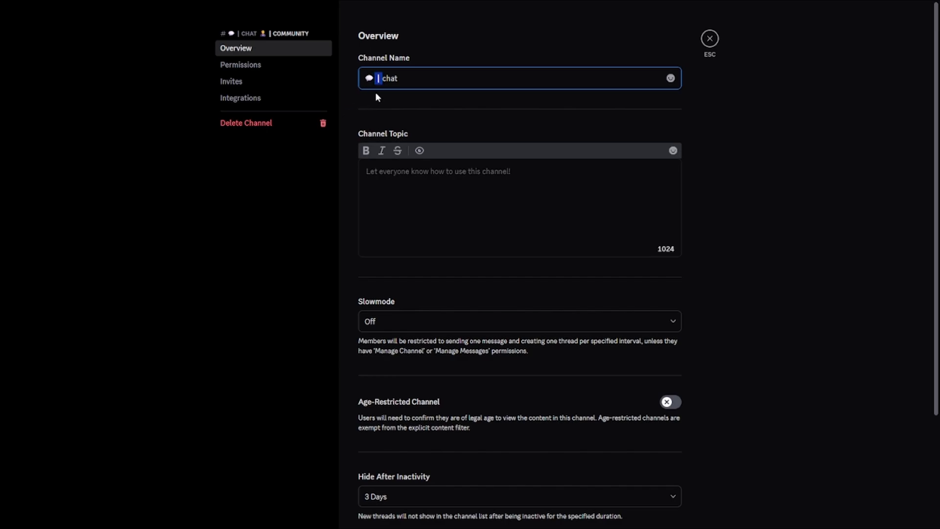
click(423, 74)
text(-)
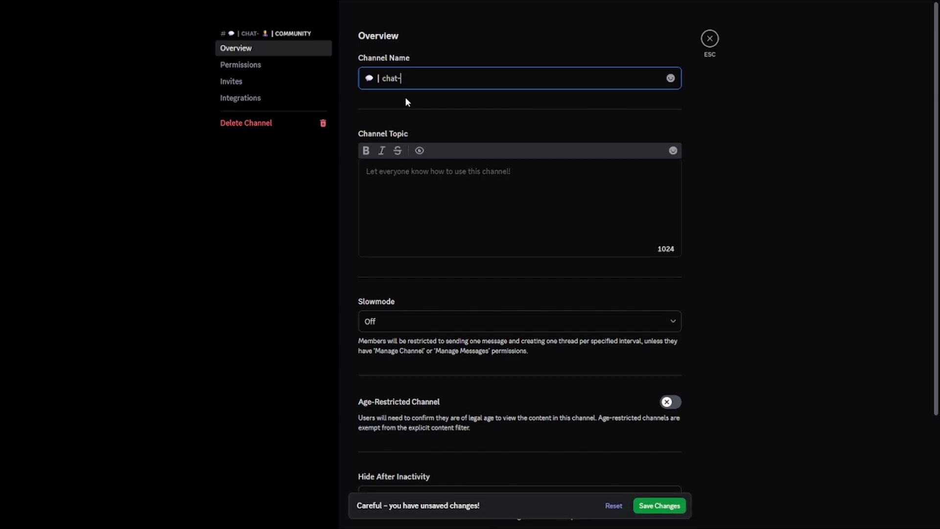
key(BackSpace)
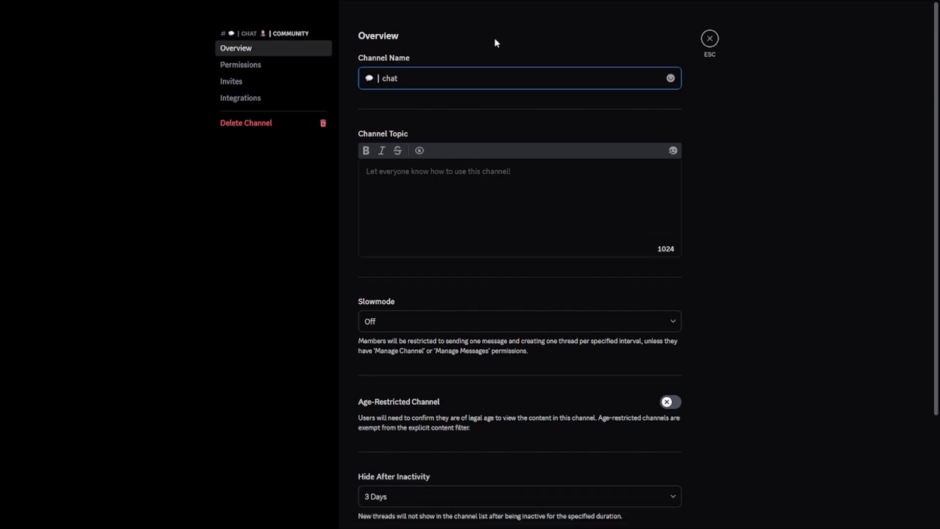
Create a Community text channel named with a '|' separator, a fire emoji and 'media'.
click(711, 36)
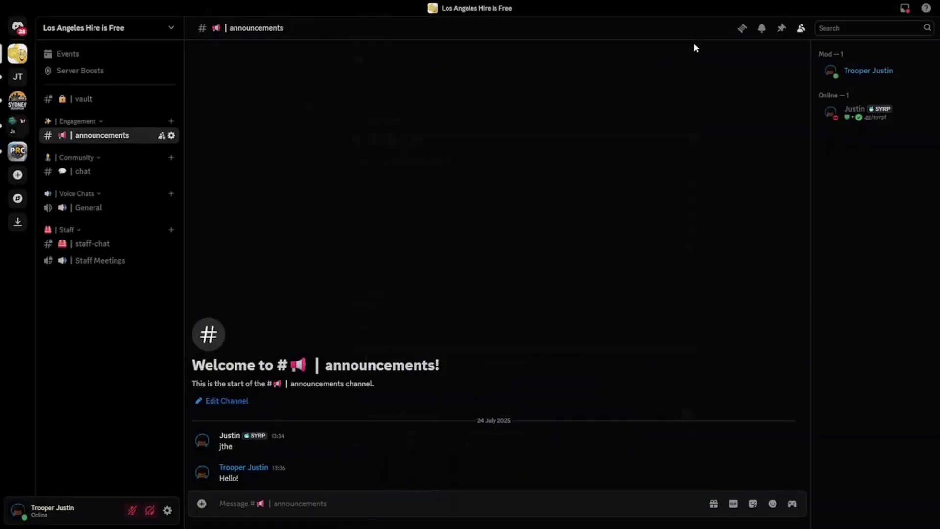
click(171, 158)
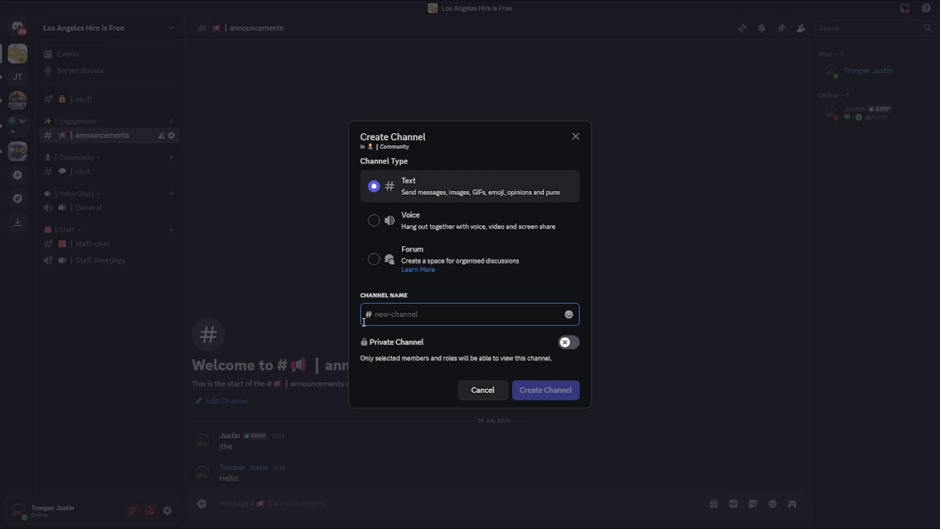
text(|)
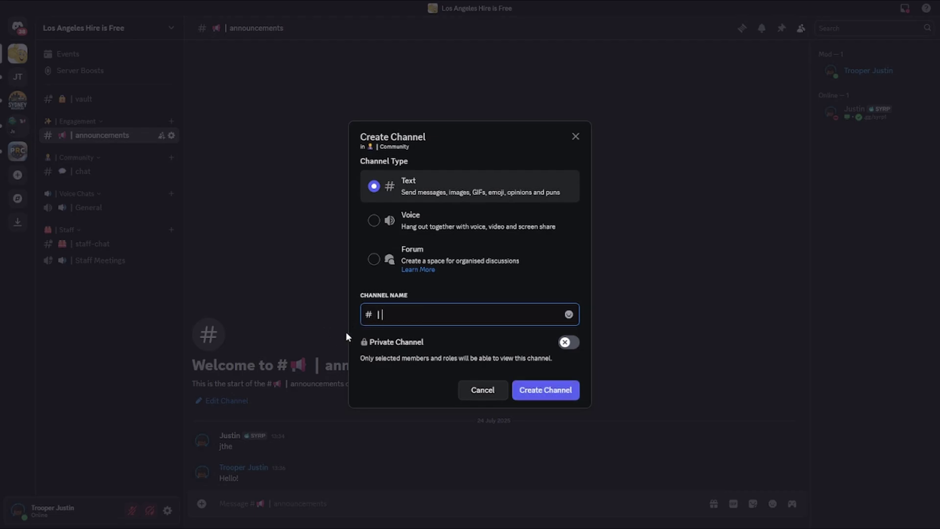
right_click(402, 324)
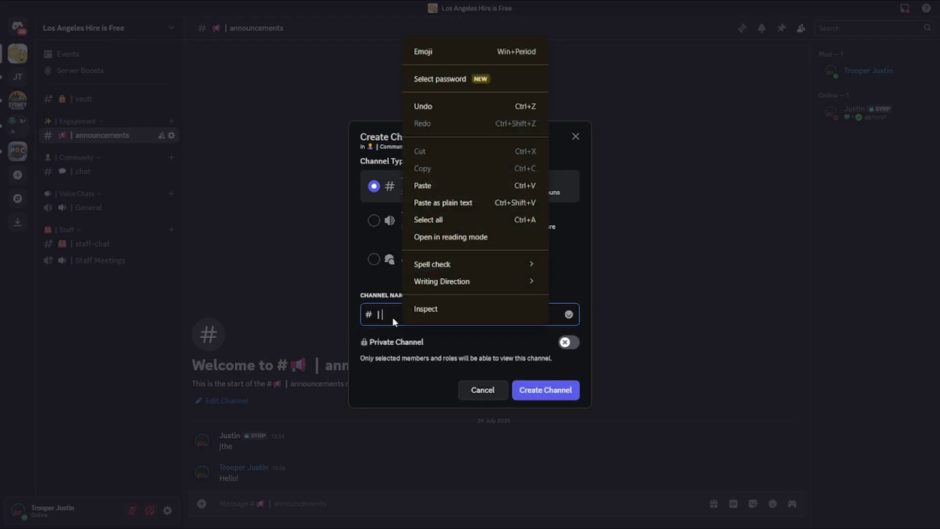
click(430, 186)
key(BackSpace)
key(BackSpace)
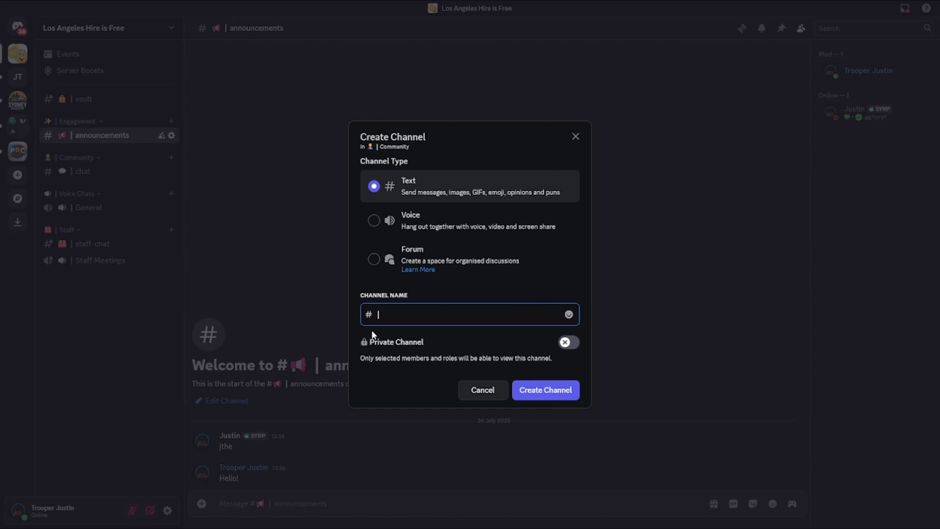
text(🔥|)
text(media)
click(562, 393)
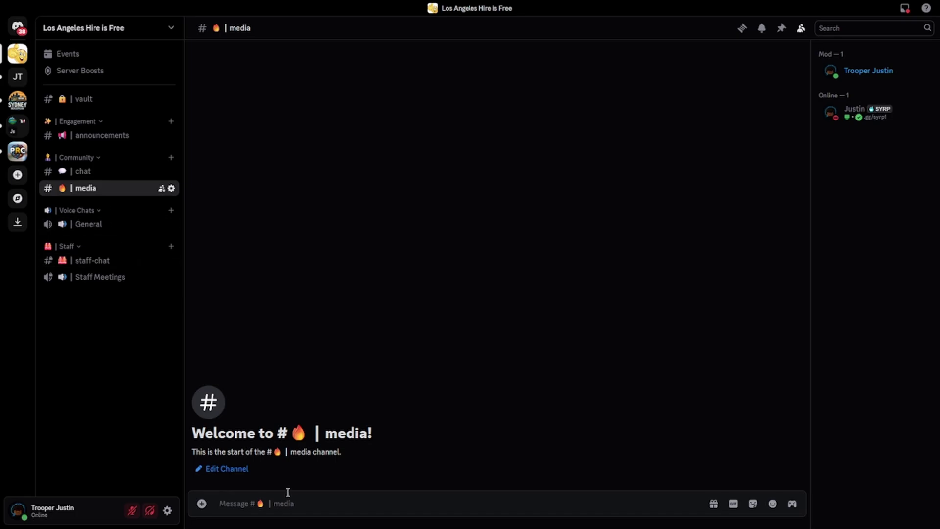
click(74, 173)
click(73, 191)
Search the App Directory for 'ERM' and open the ERM app page.
click(148, 31)
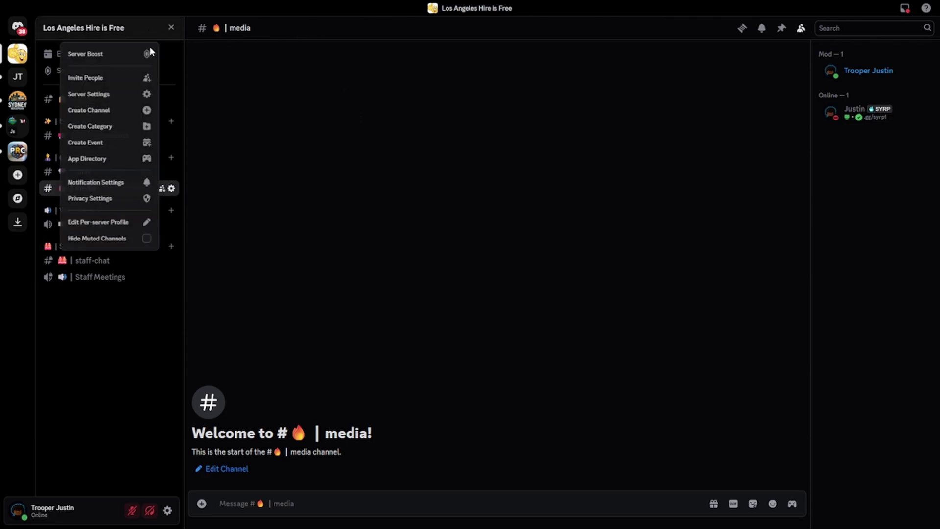
click(127, 169)
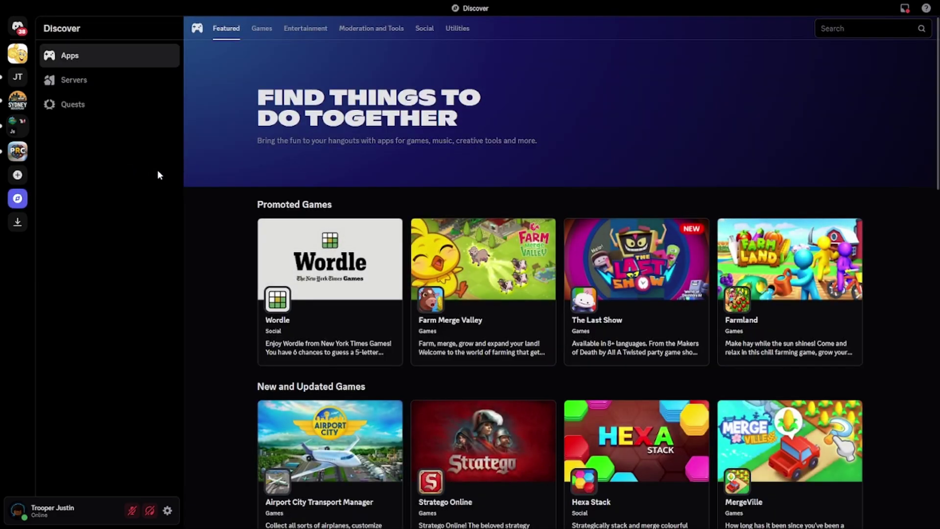
click(831, 31)
text(ERM)
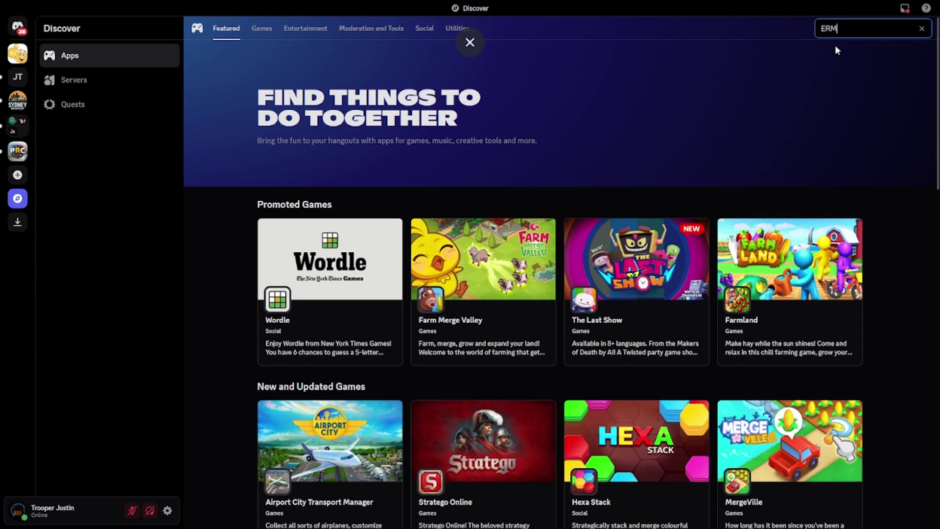
key(Return)
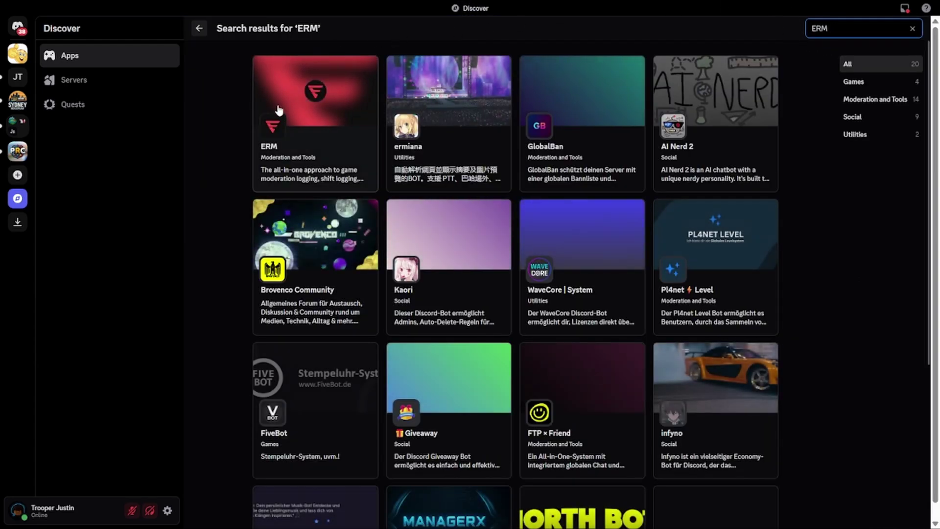
click(283, 120)
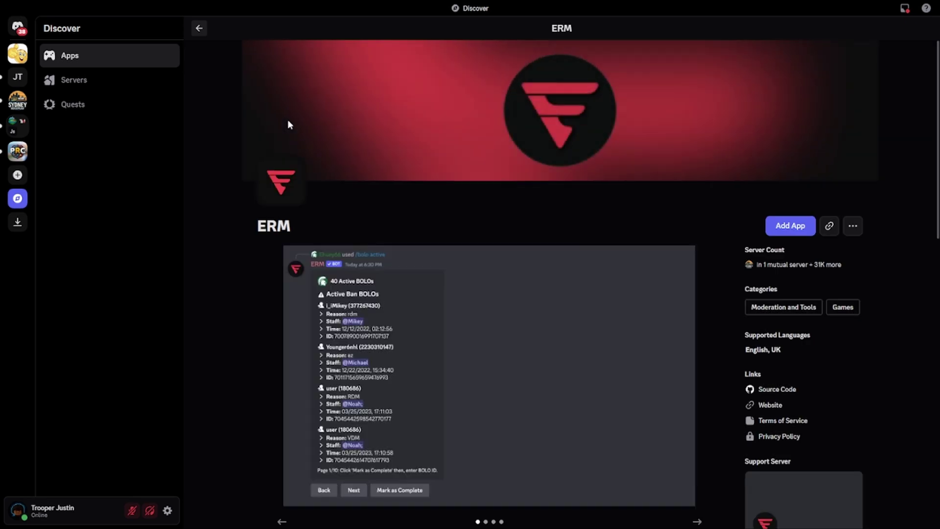
Authorise ERM for Los Angeles Hire is Free with administrator permission and pass the captcha.
click(785, 225)
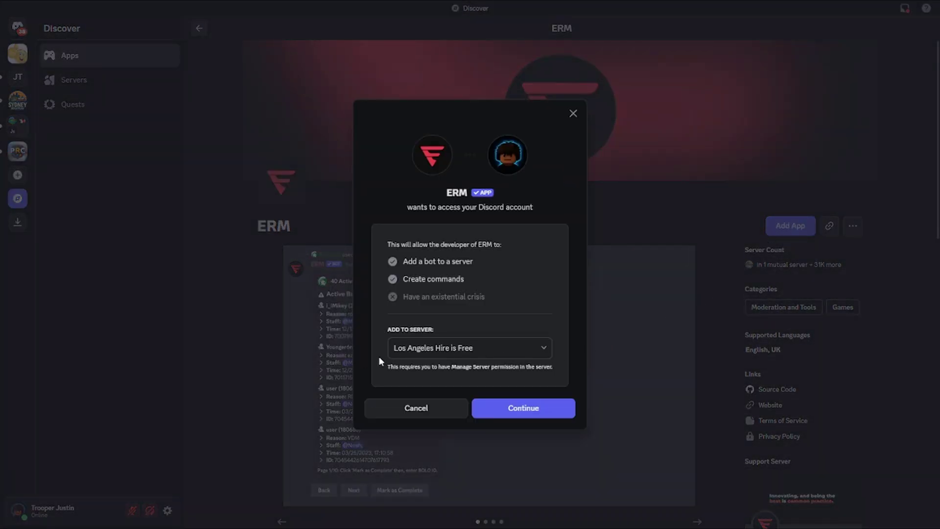
click(527, 410)
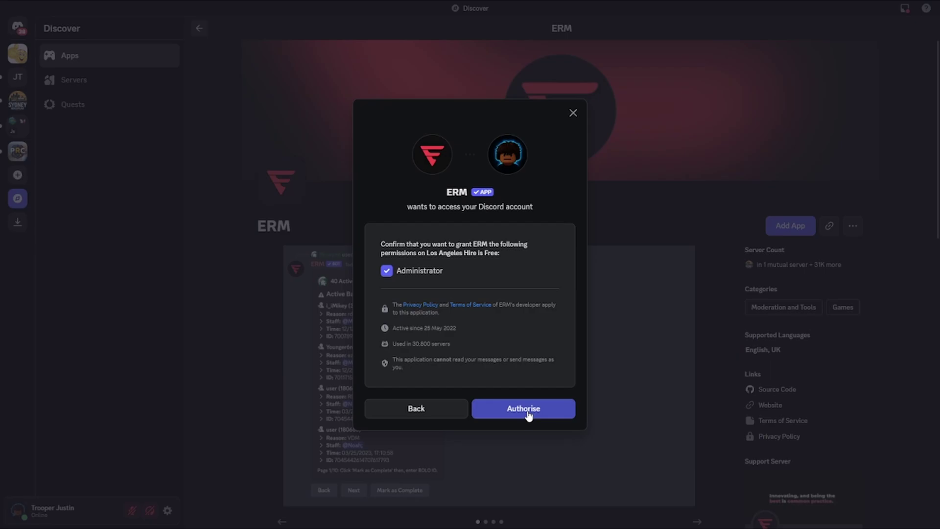
click(528, 410)
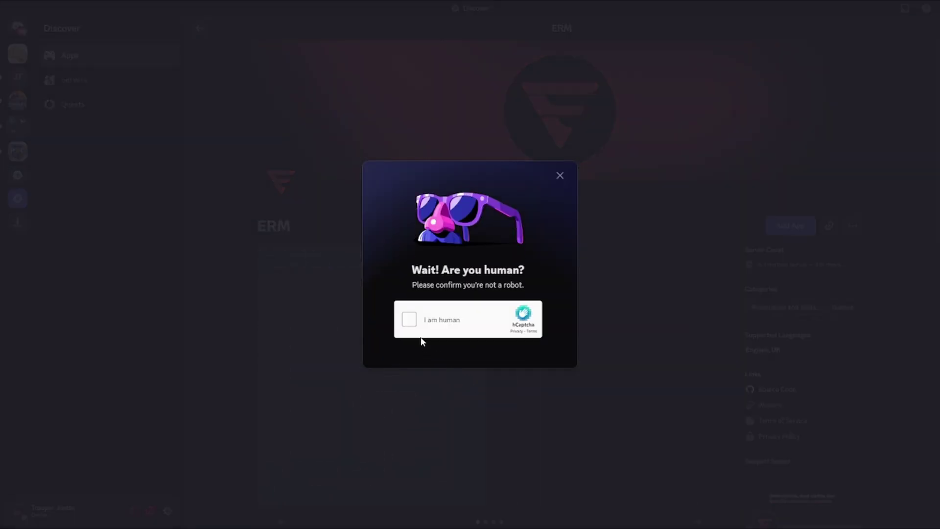
click(410, 319)
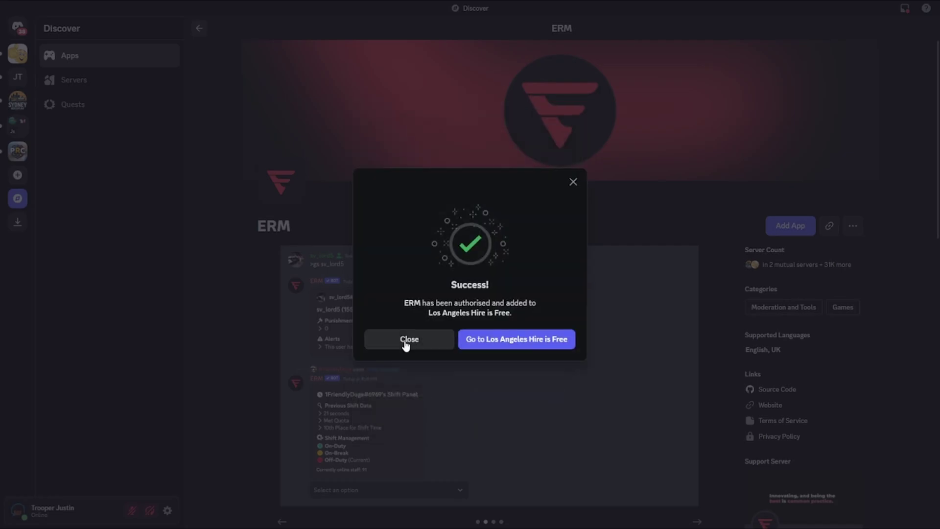
click(505, 343)
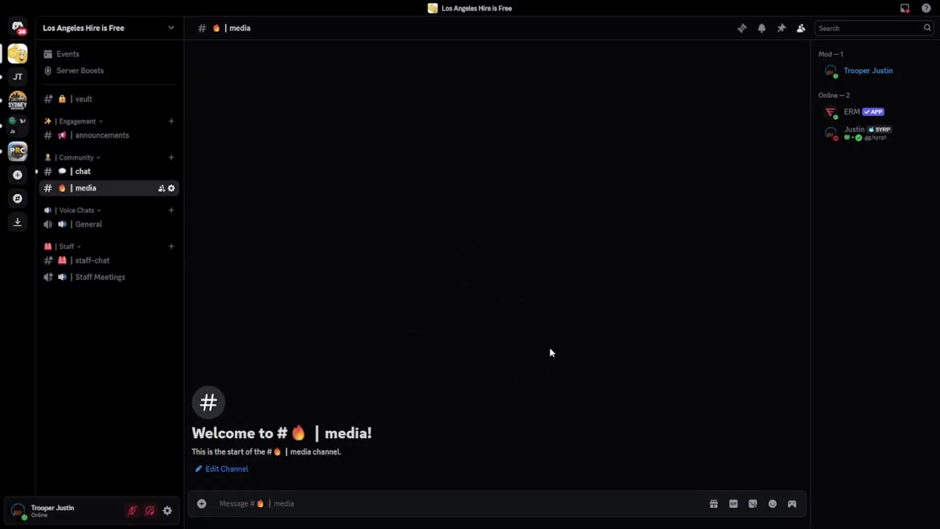
Assign the lock-emoji role to ERM from its member profile, then glance at its full profile.
click(851, 112)
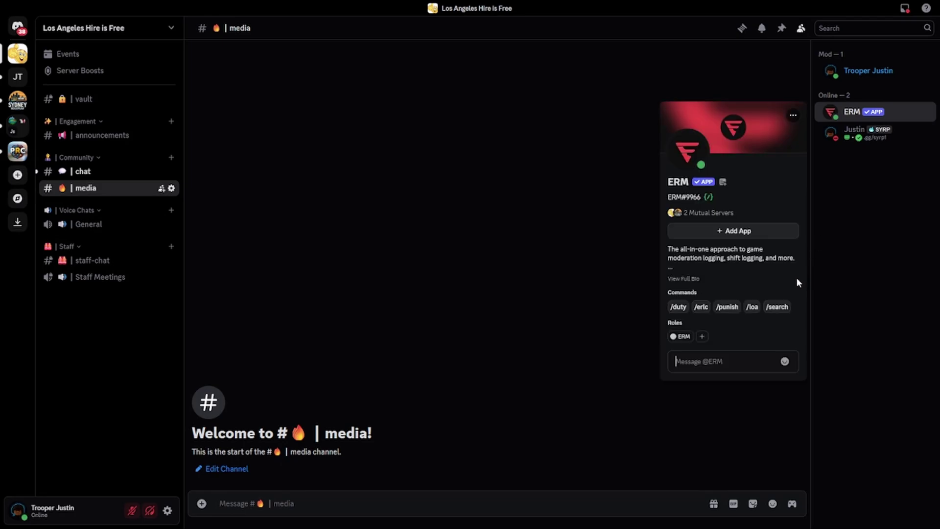
click(702, 336)
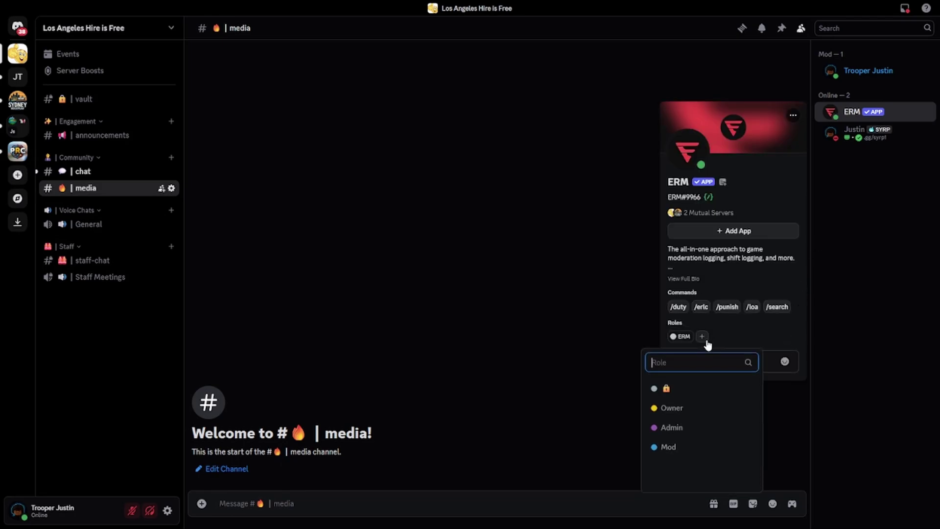
click(662, 389)
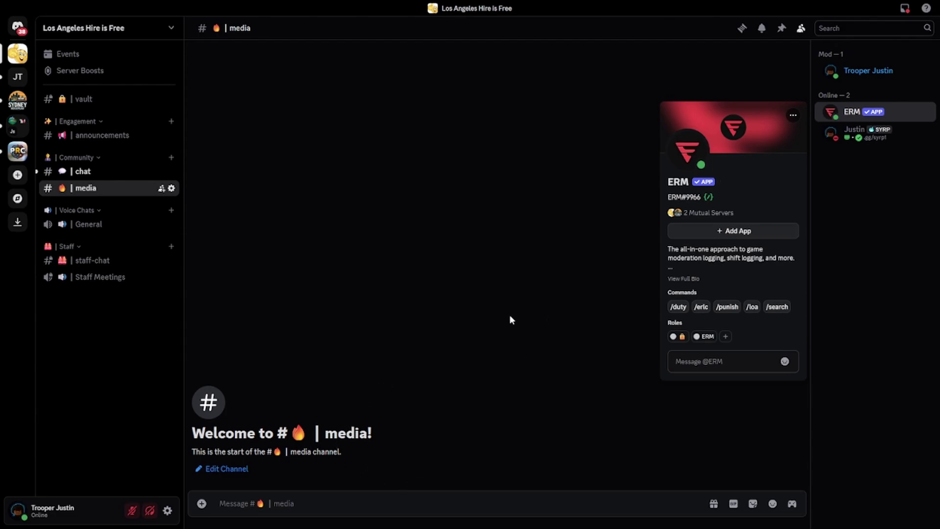
click(673, 280)
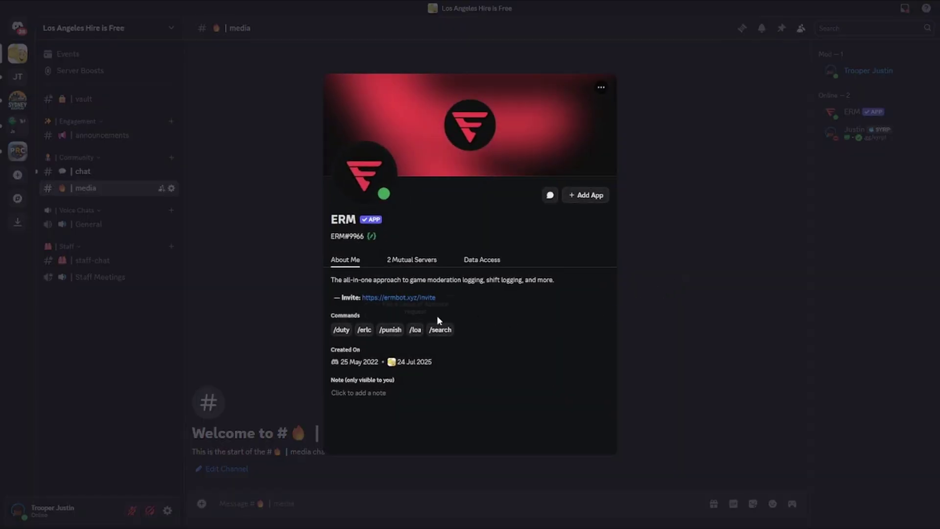
click(671, 318)
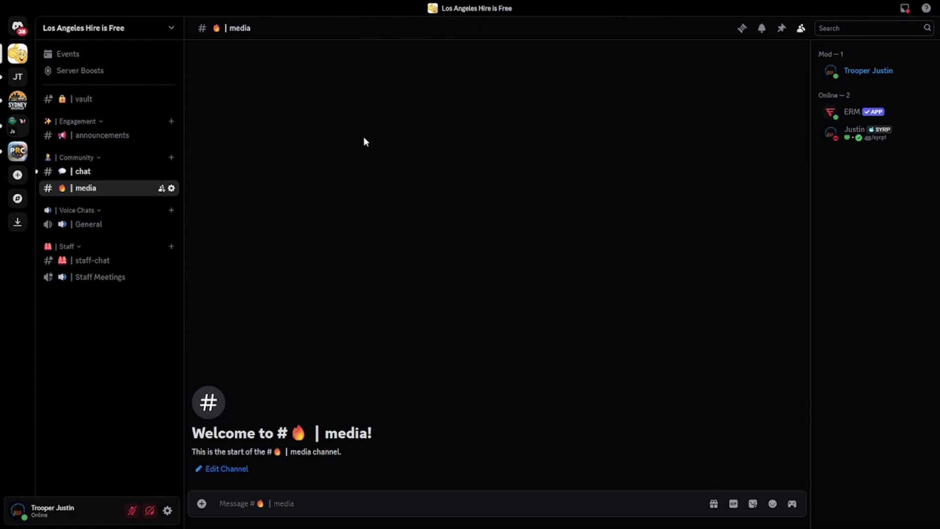
Search the App Directory for 'sapphire' and begin adding the Sapphire app.
click(169, 28)
click(146, 165)
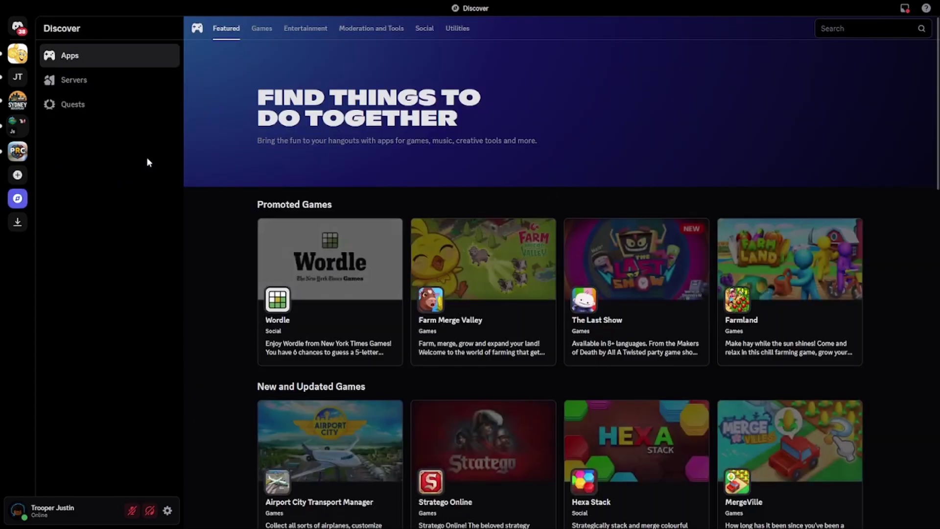
click(842, 29)
text(s)
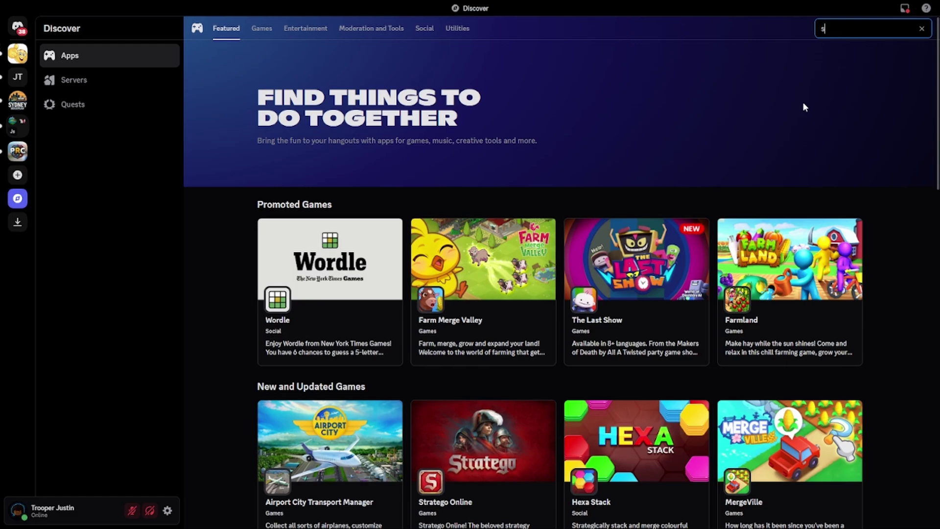
text(apphire)
key(Return)
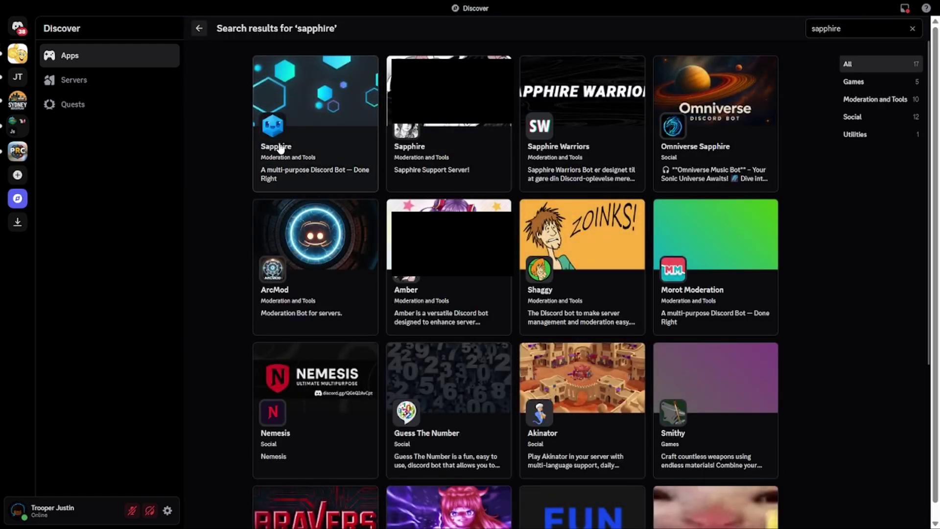
click(280, 148)
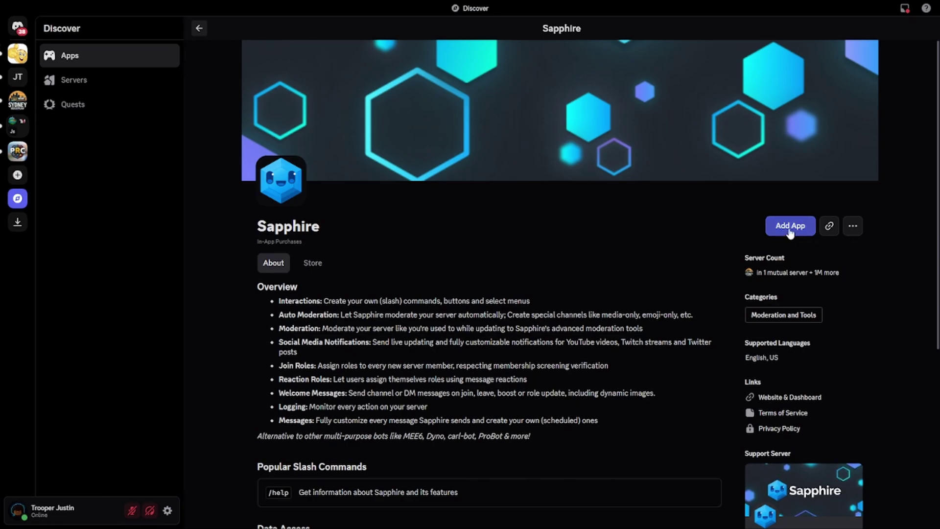
click(789, 226)
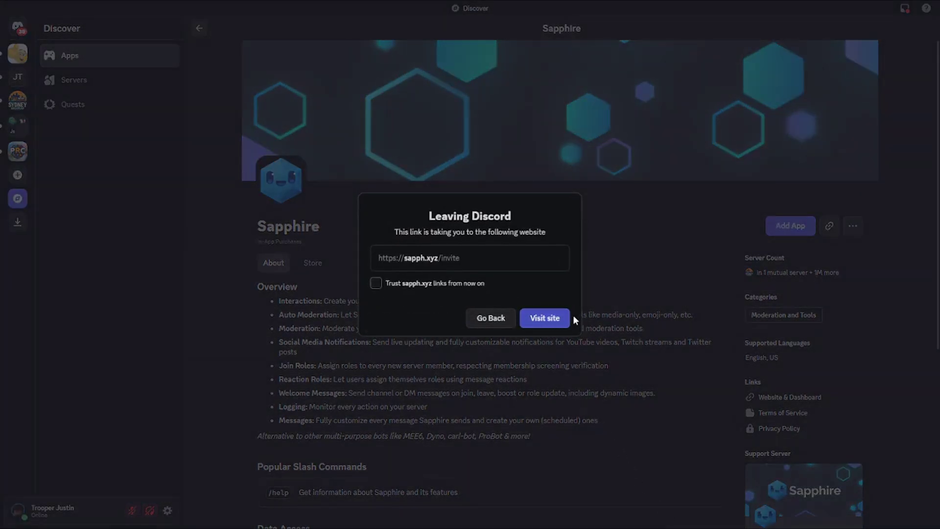
Invite Sapphire to Los Angeles Hire is Free through its website and pass the captcha.
click(541, 318)
click(508, 348)
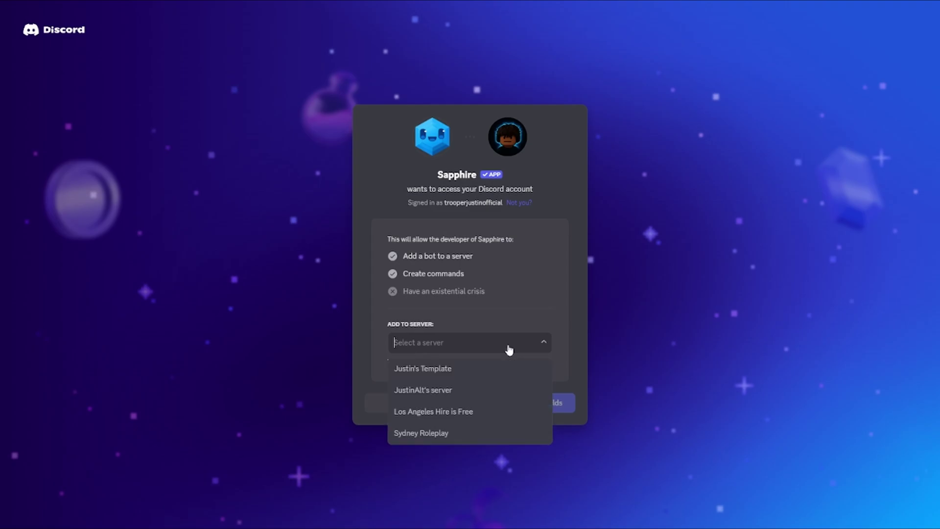
click(471, 413)
click(487, 409)
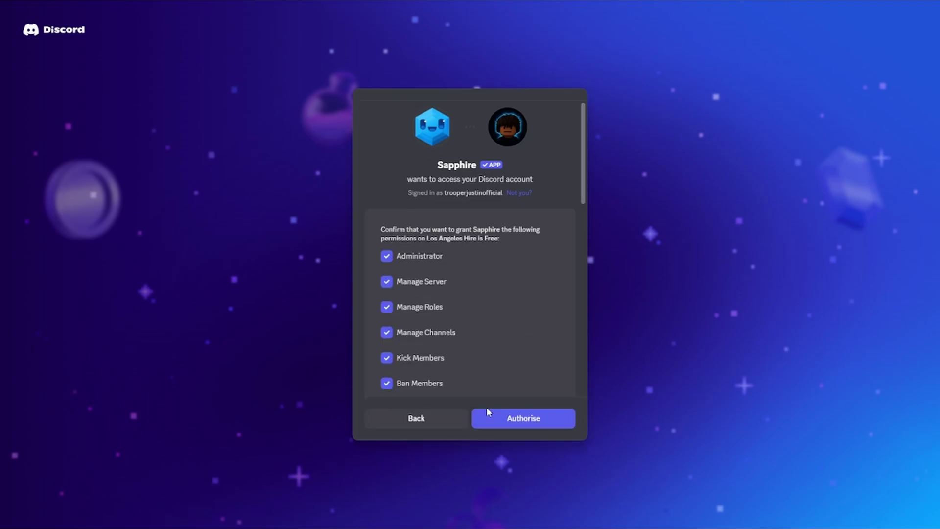
click(514, 413)
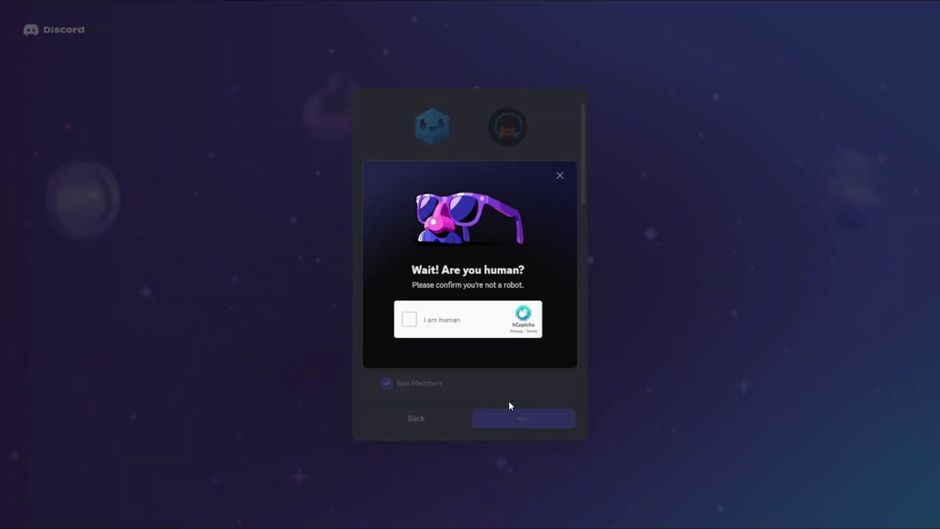
click(400, 334)
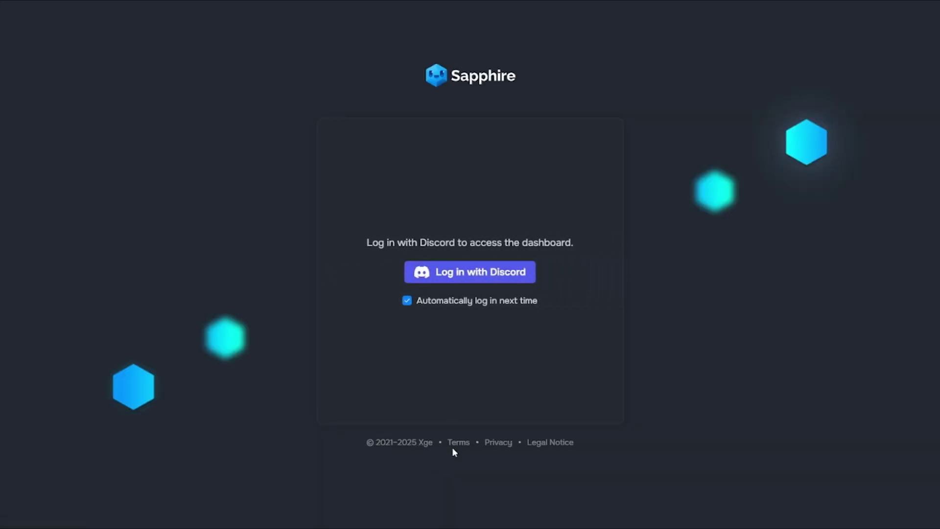
Log in to the Sapphire dashboard with Discord, then return to the server.
click(446, 274)
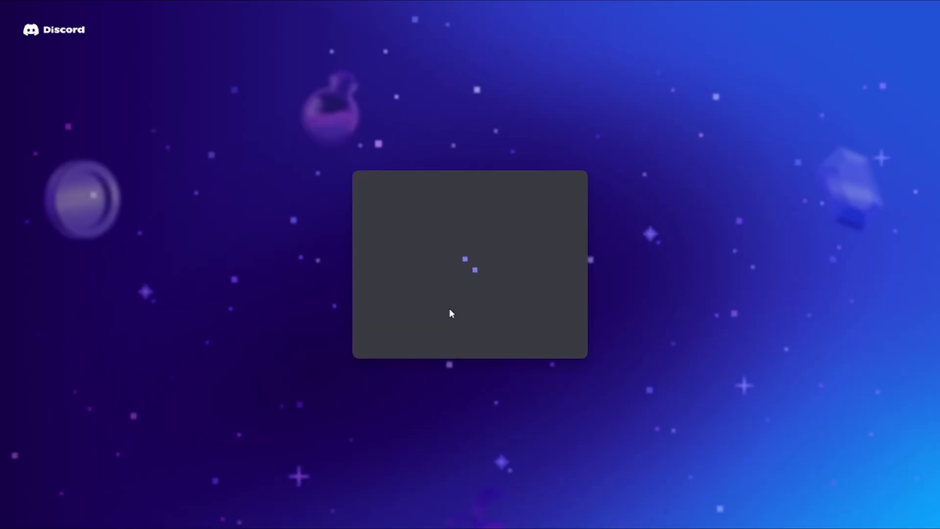
scroll(473, 311, down, 2)
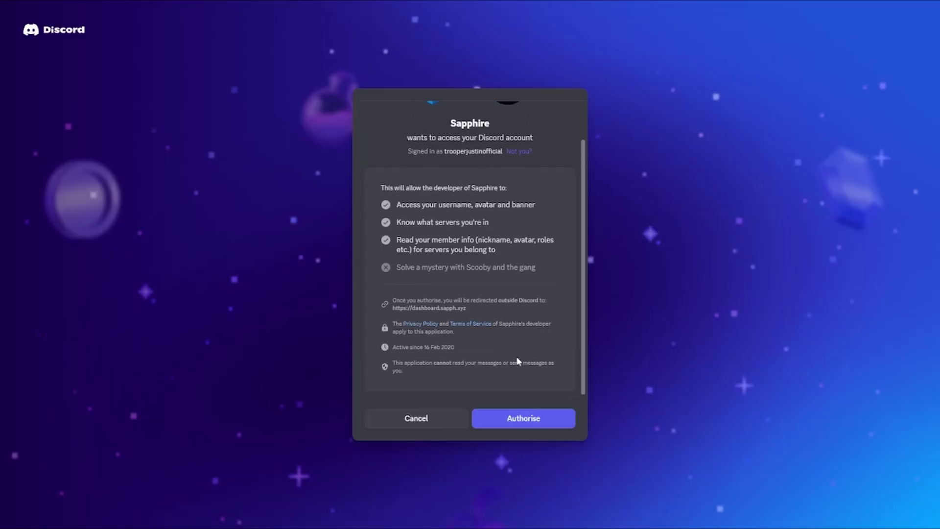
scroll(509, 372, up, 2)
click(539, 431)
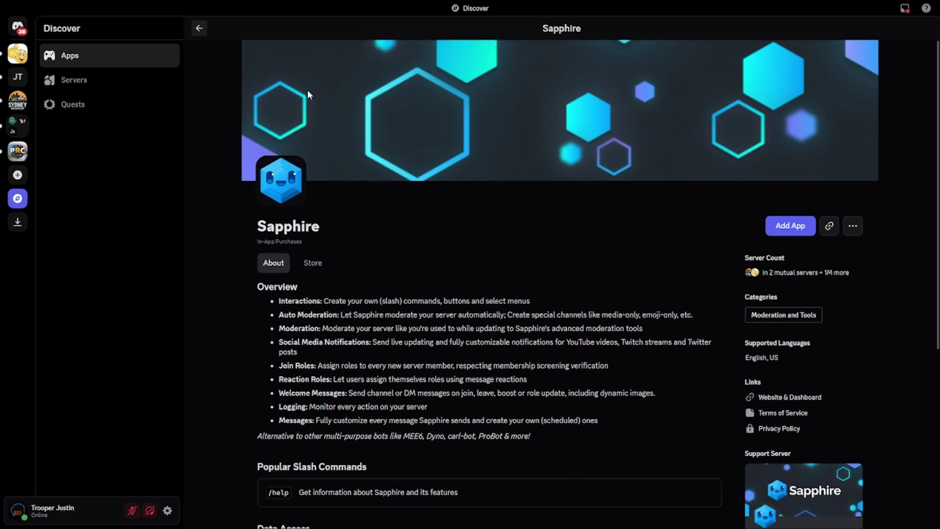
click(18, 54)
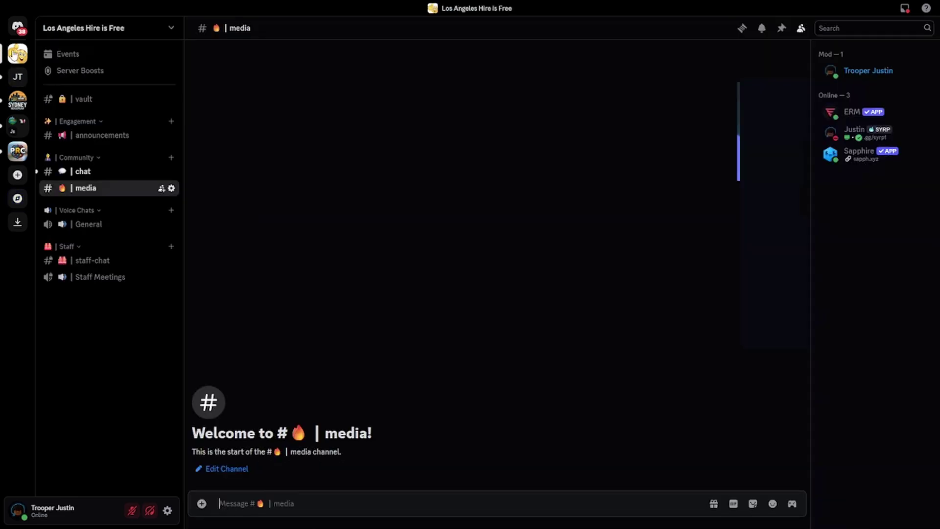
In #chat, view the ERM and Sapphire profiles, dismissing Sapphire's role picker unused.
click(79, 172)
click(868, 120)
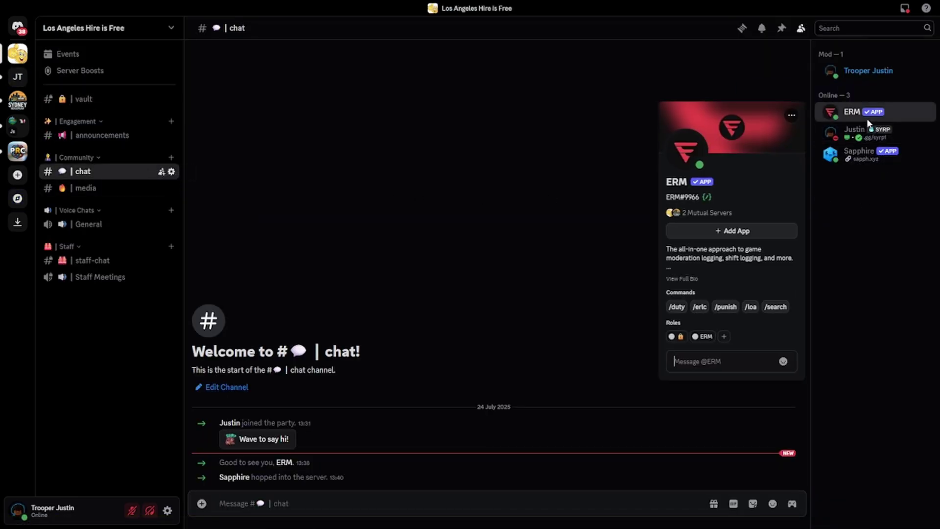
click(860, 155)
click(860, 155)
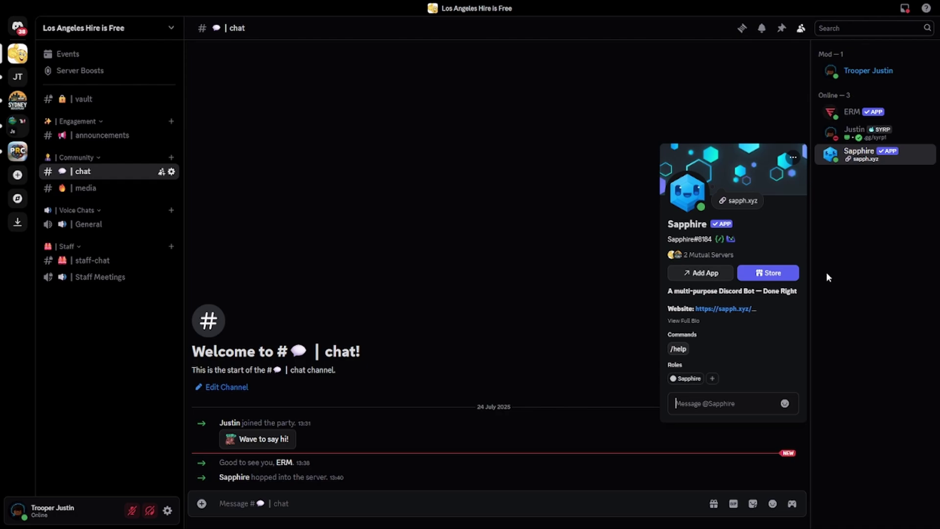
click(713, 377)
click(626, 317)
Search the App Directory for 'wick' and open the Wick app page.
click(161, 28)
click(141, 172)
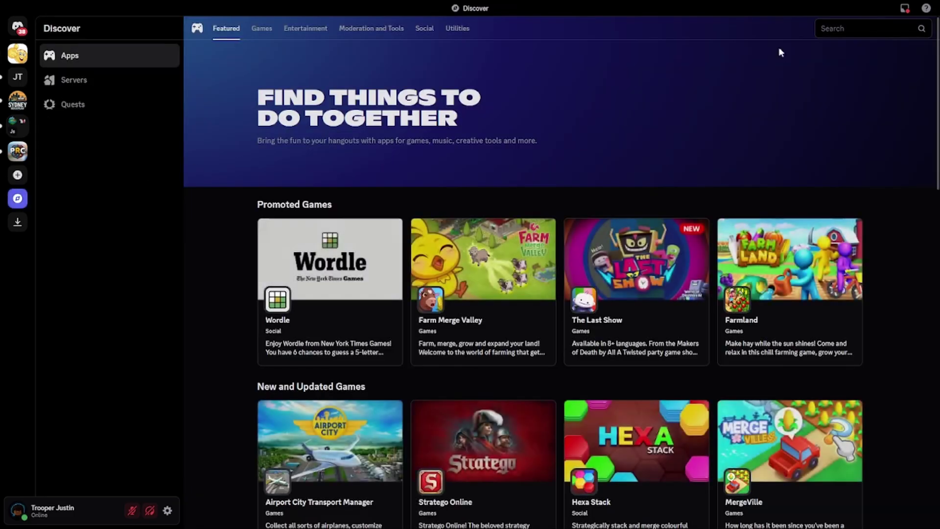
click(862, 28)
text(wick)
key(Return)
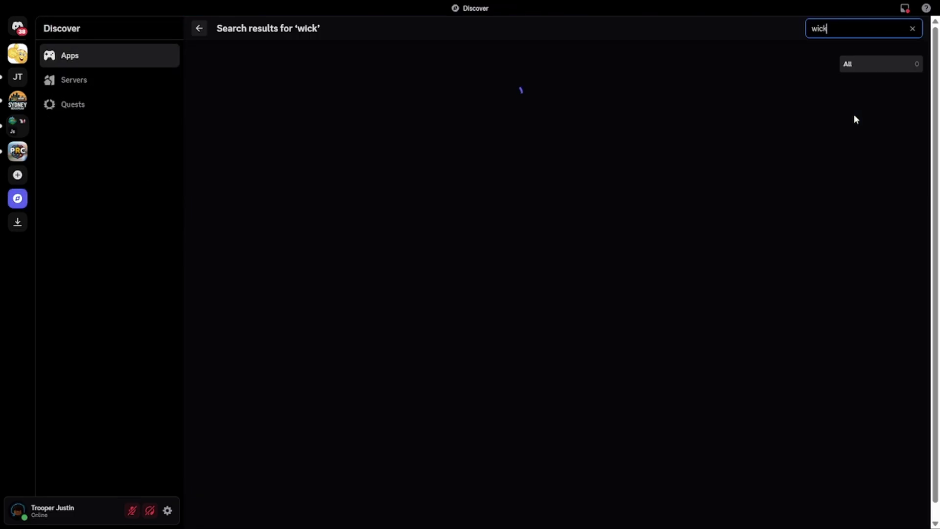
click(332, 142)
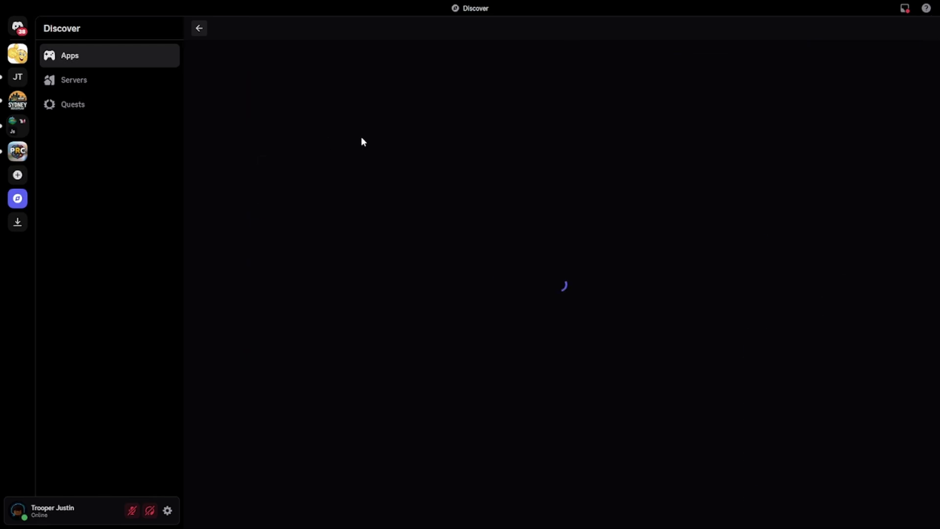
Authorise Wick for Los Angeles Hire is Free with Administrator permission and pass the captcha.
click(775, 231)
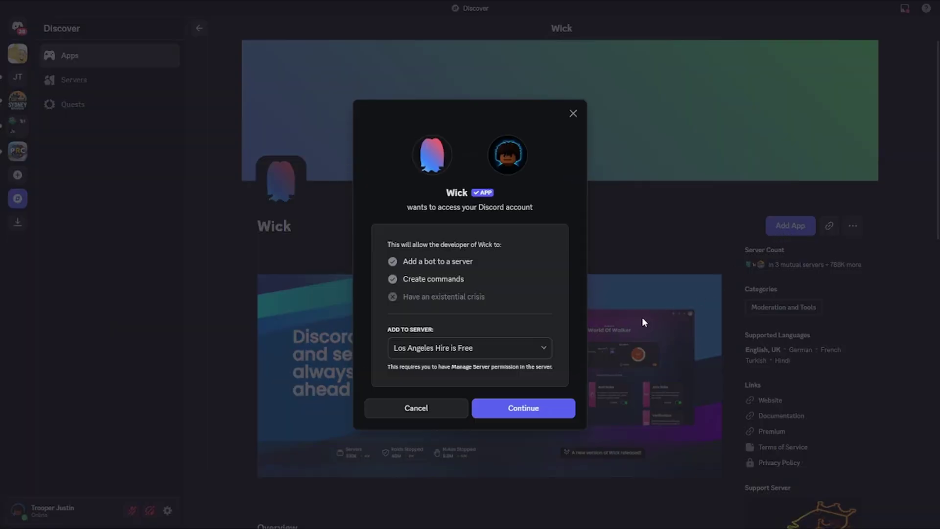
click(536, 414)
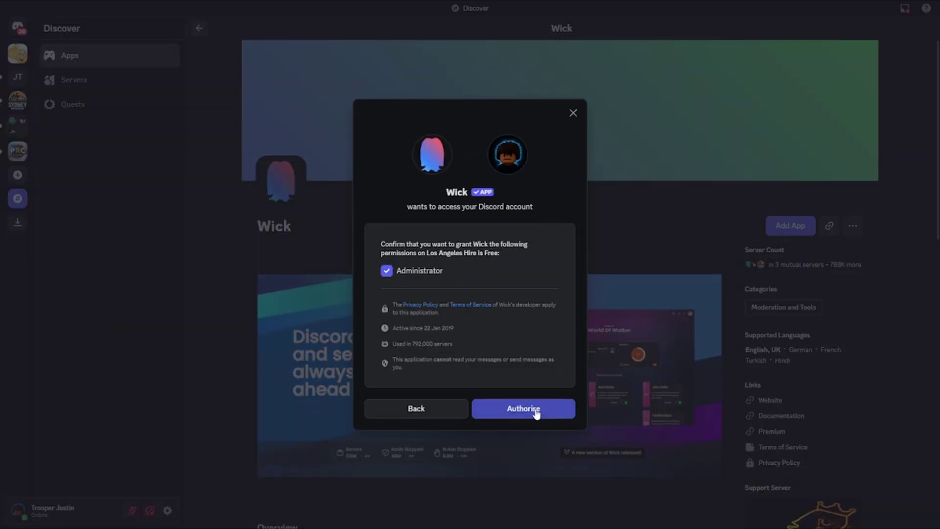
click(536, 414)
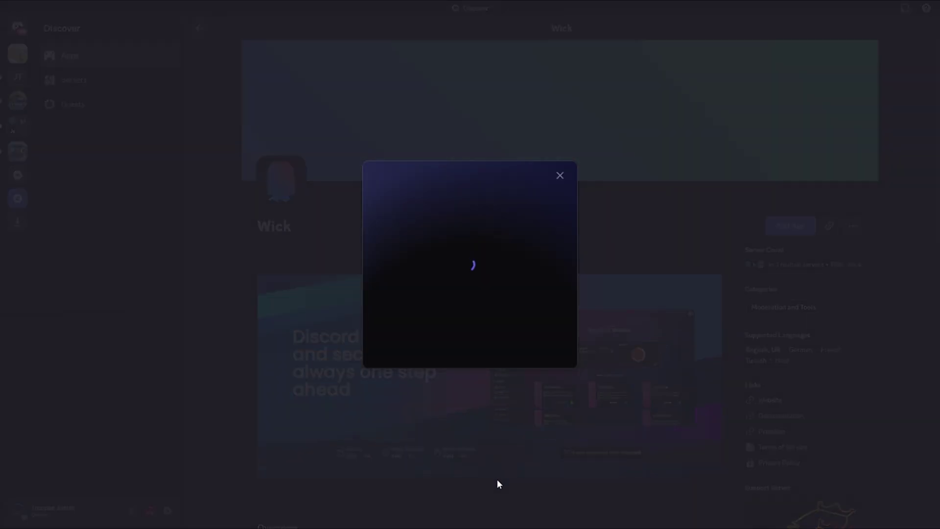
click(409, 319)
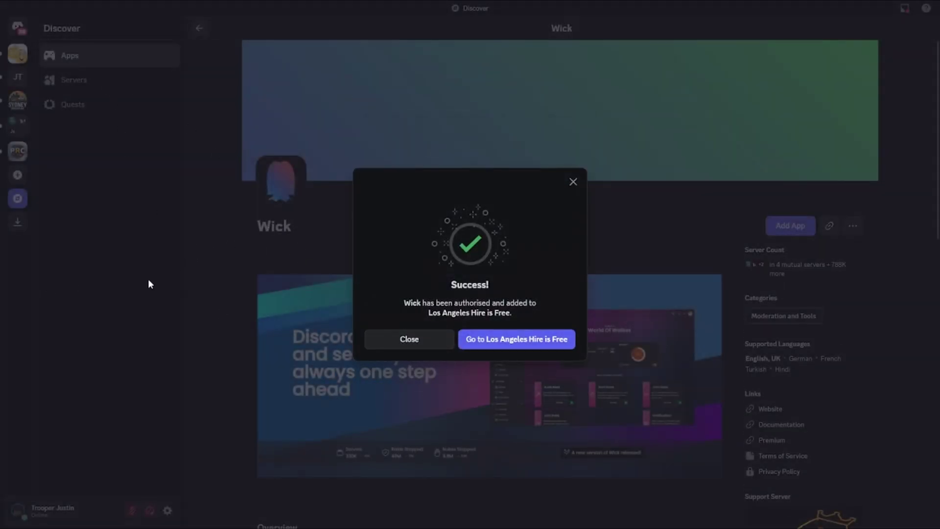
click(520, 338)
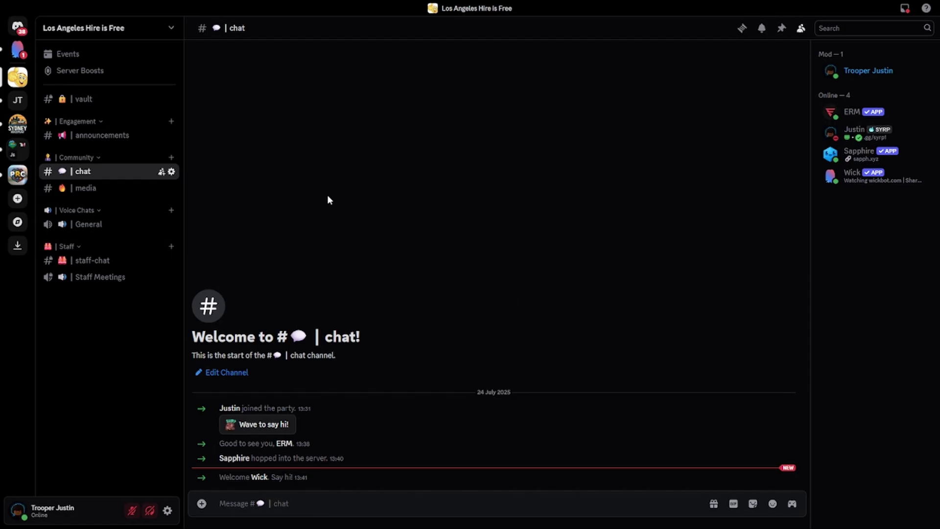
click(17, 49)
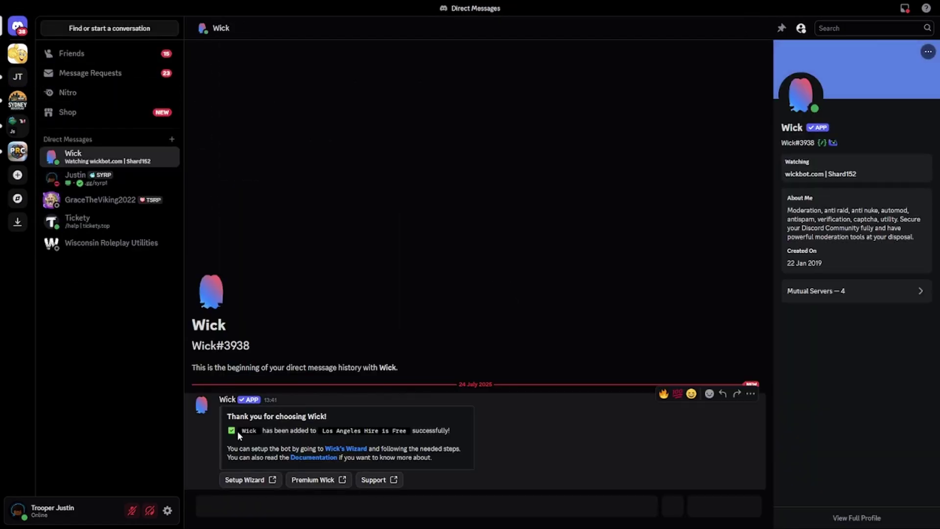
drag(231, 411, 327, 410)
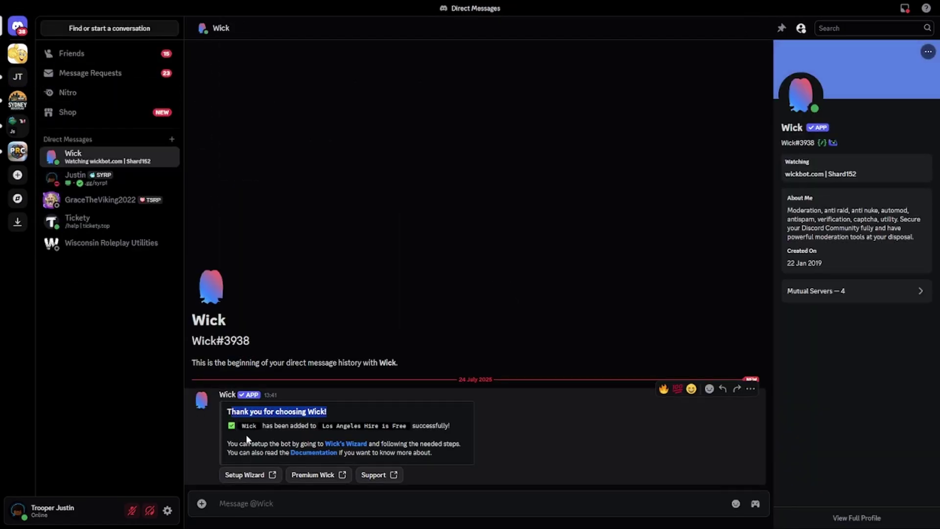
drag(258, 425, 436, 427)
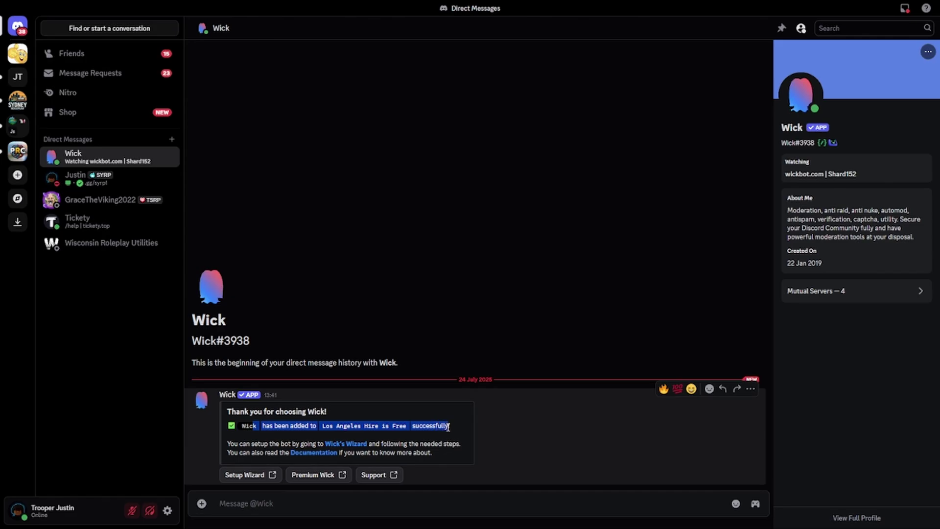
click(18, 53)
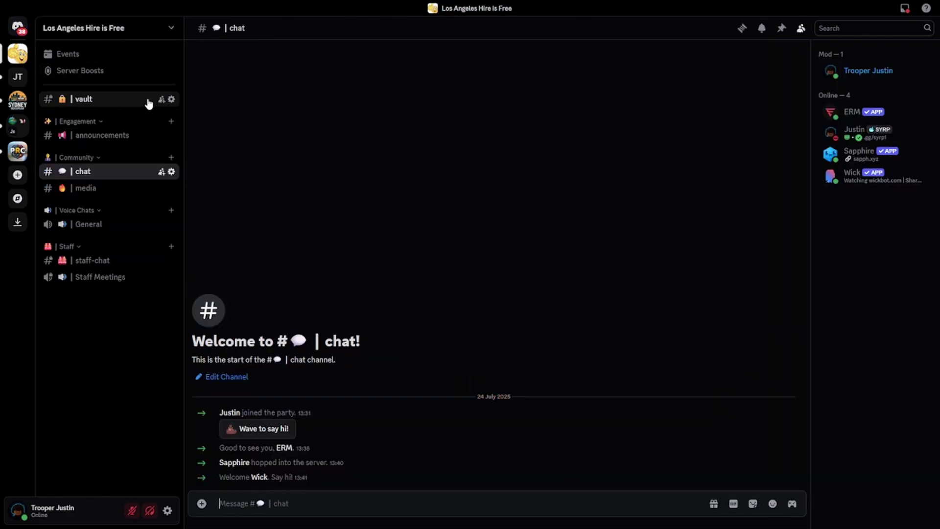
click(854, 179)
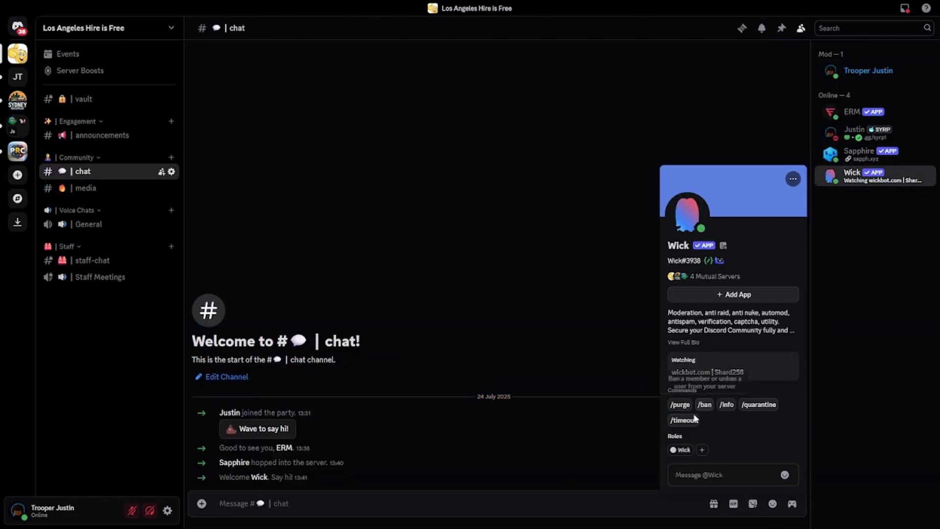
key(Escape)
click(139, 28)
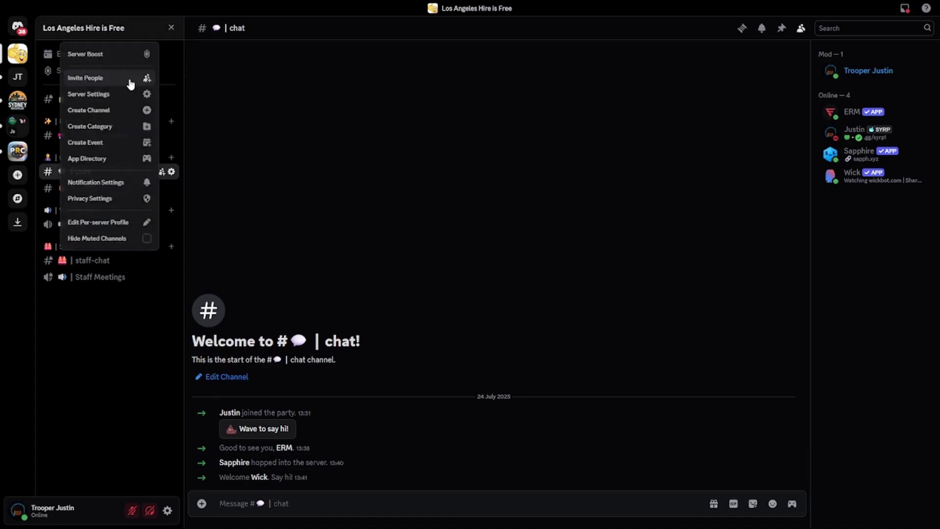
In Server Settings > Roles, drag the Wick role to the top and save.
click(120, 98)
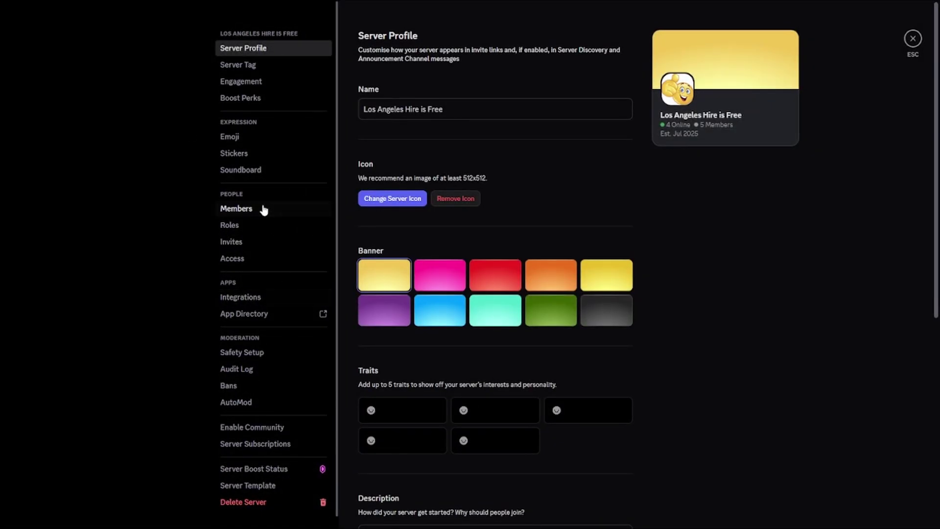
click(263, 228)
click(390, 382)
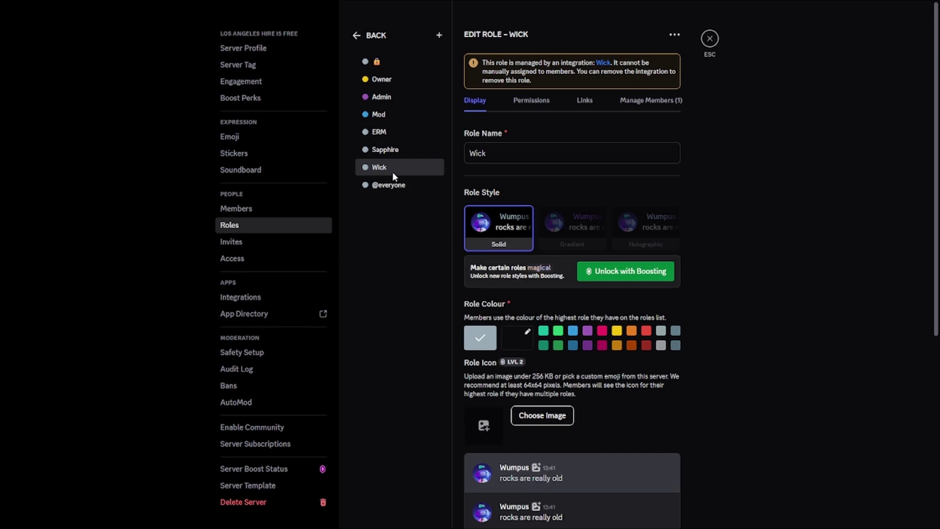
drag(392, 171, 396, 55)
click(659, 506)
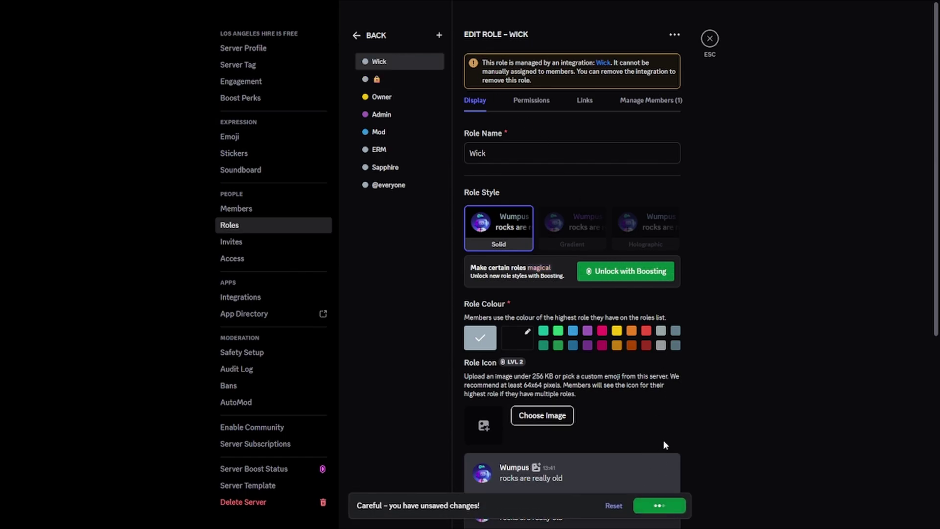
click(709, 38)
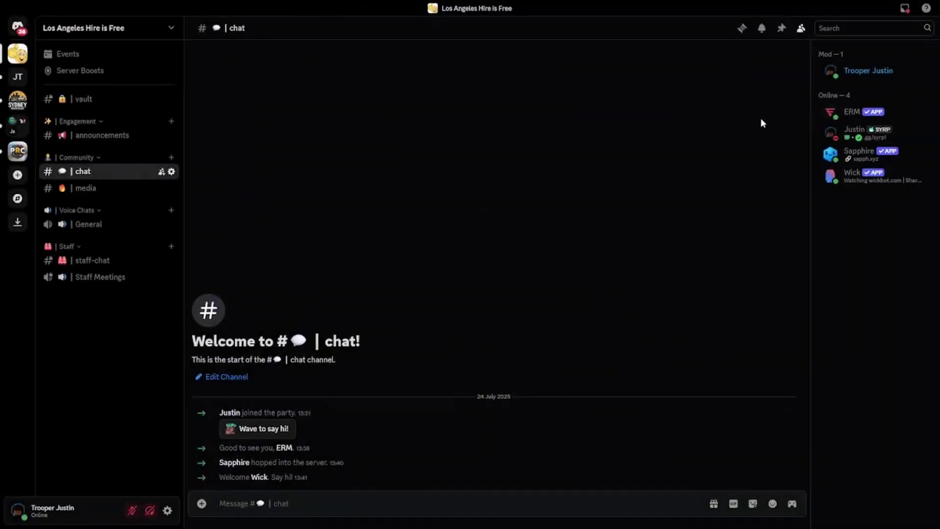
View Wick's full profile, then look over the member join messages.
click(868, 180)
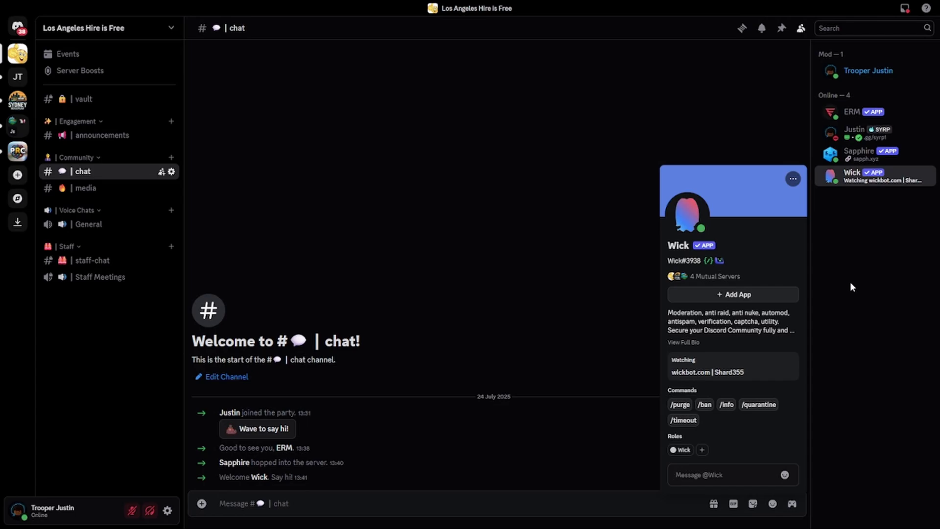
click(684, 342)
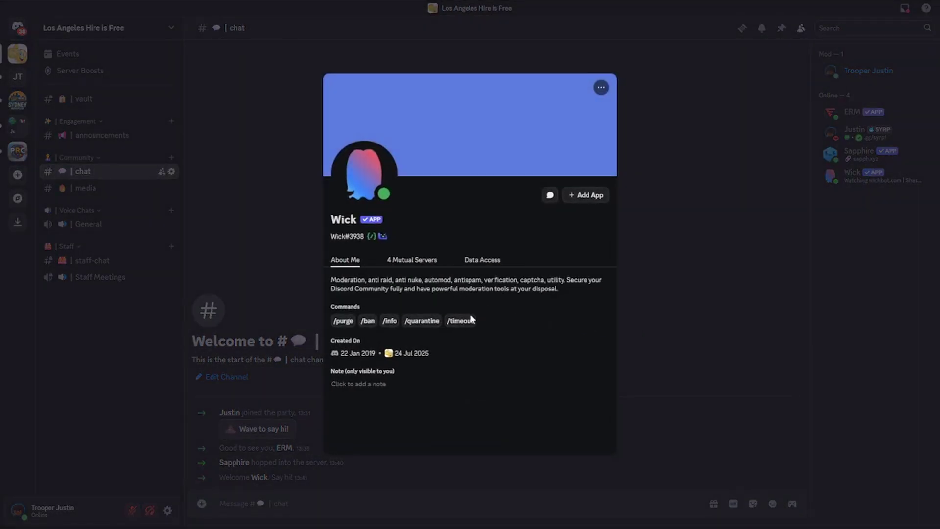
click(656, 256)
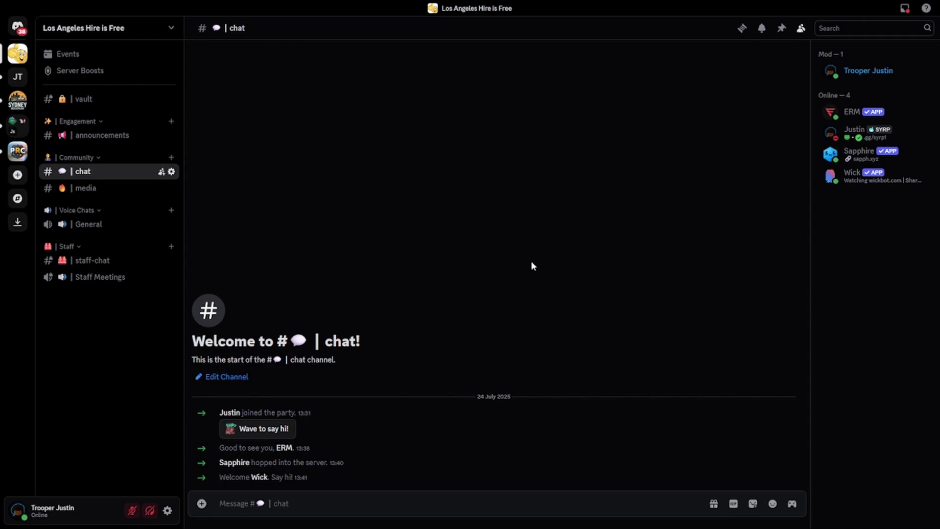
drag(227, 414, 288, 481)
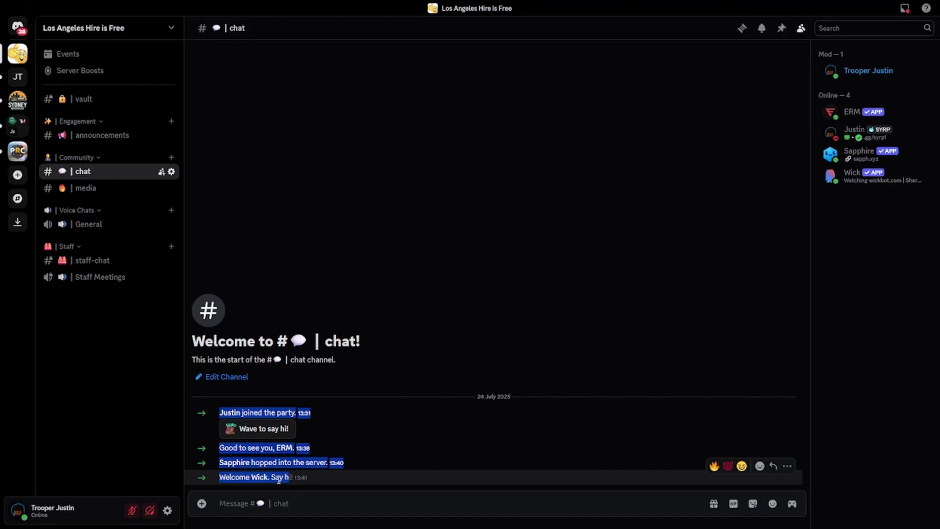
click(272, 478)
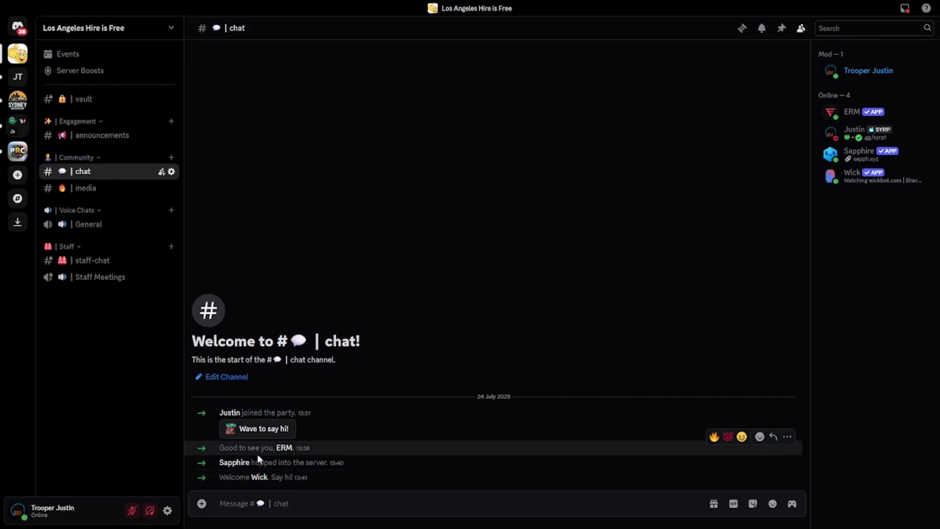
Check the Sapphire bot's profile card, then bring up the Los Angeles Hire is Free server menu.
click(853, 154)
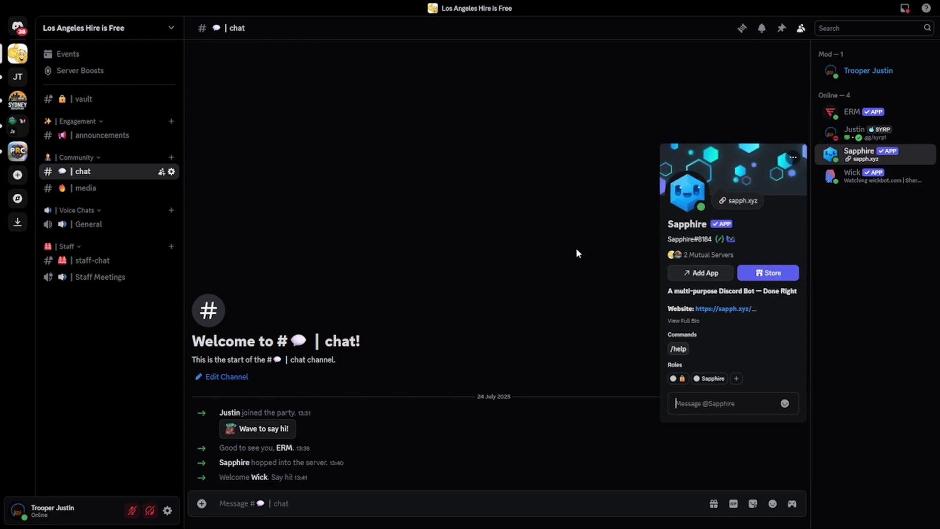
click(535, 281)
click(125, 29)
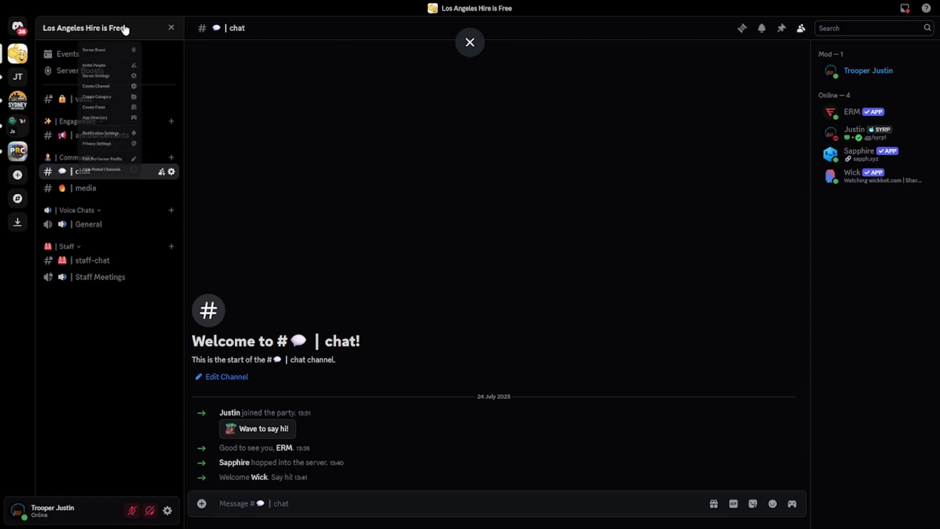
In Engagement settings, turn off all four system messages and save with No System Messages channel.
click(96, 101)
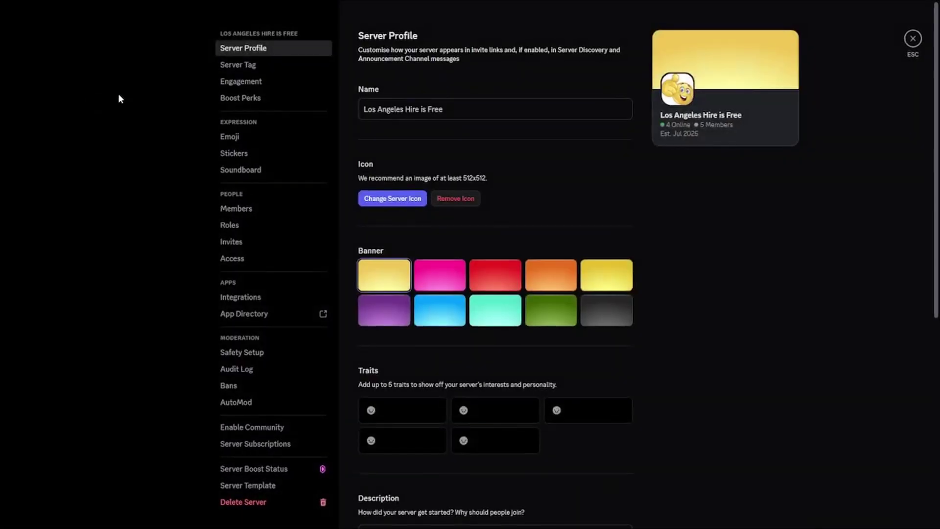
click(257, 87)
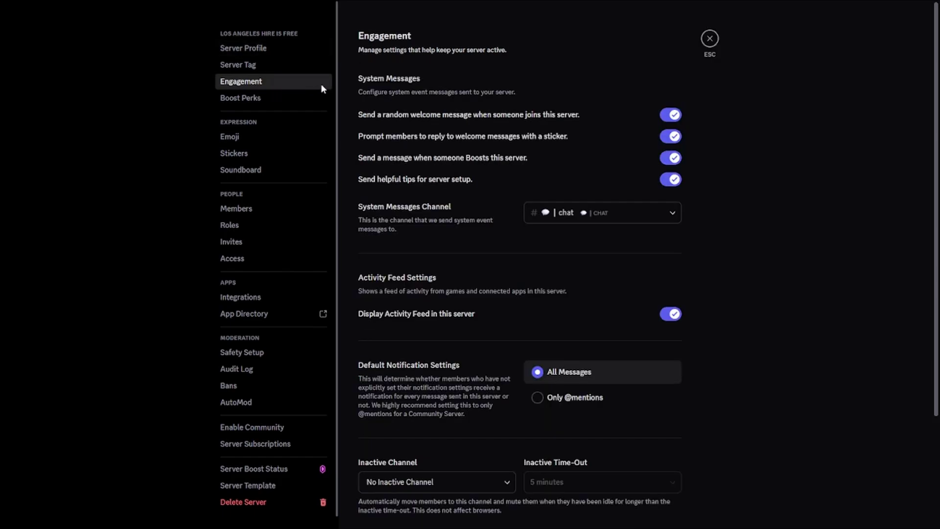
click(672, 115)
click(671, 136)
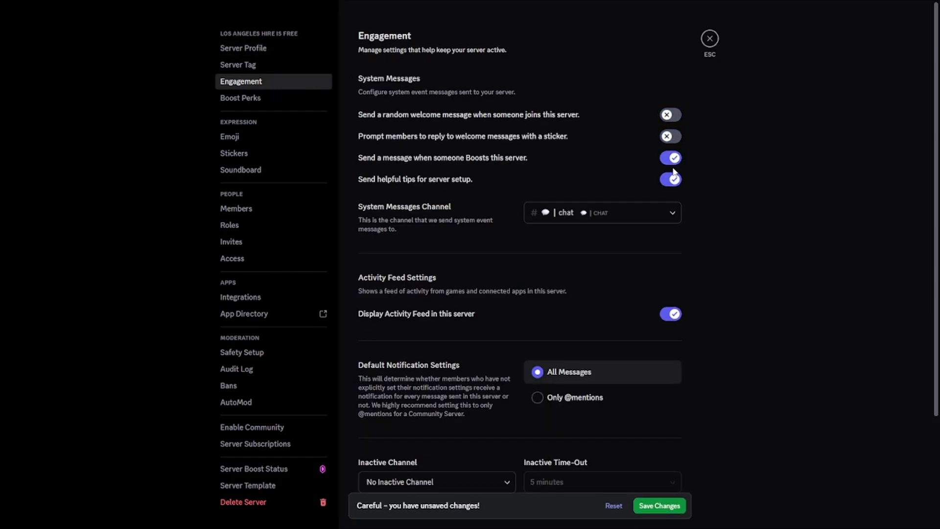
click(672, 158)
click(670, 180)
click(572, 212)
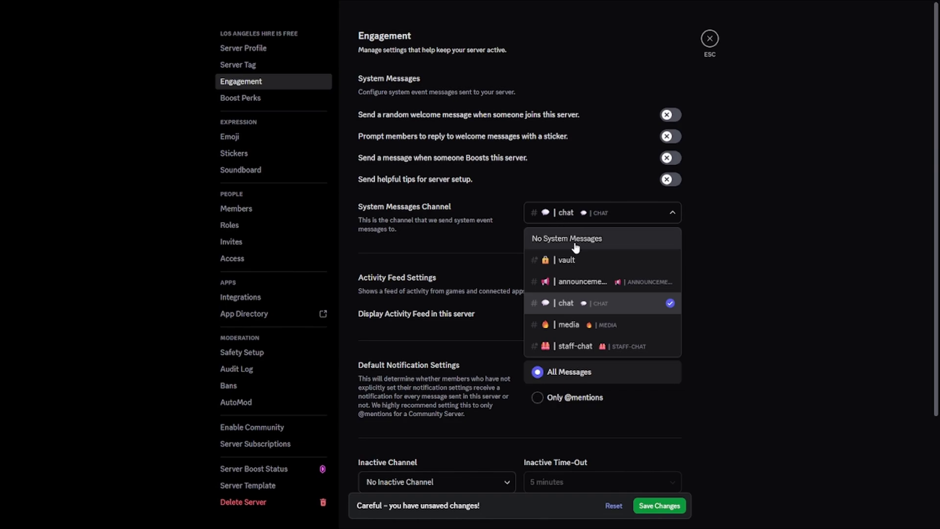
click(559, 239)
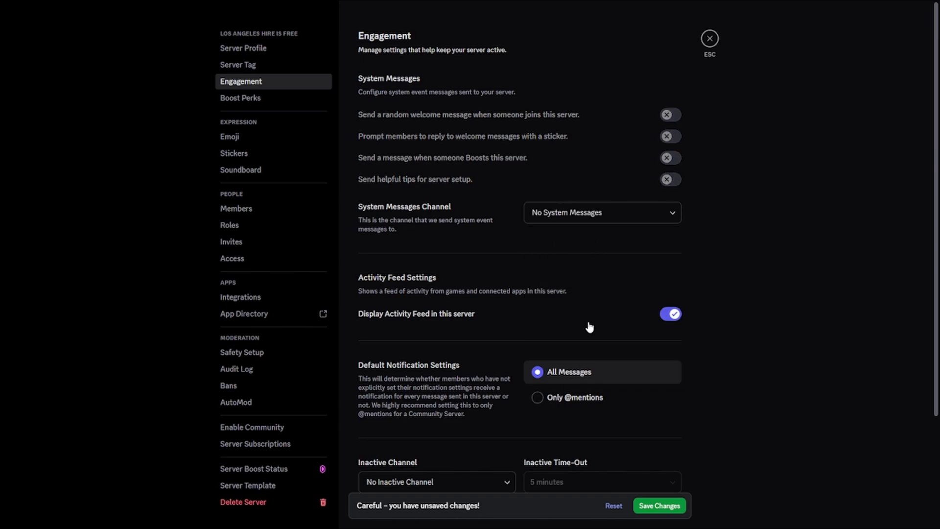
click(659, 505)
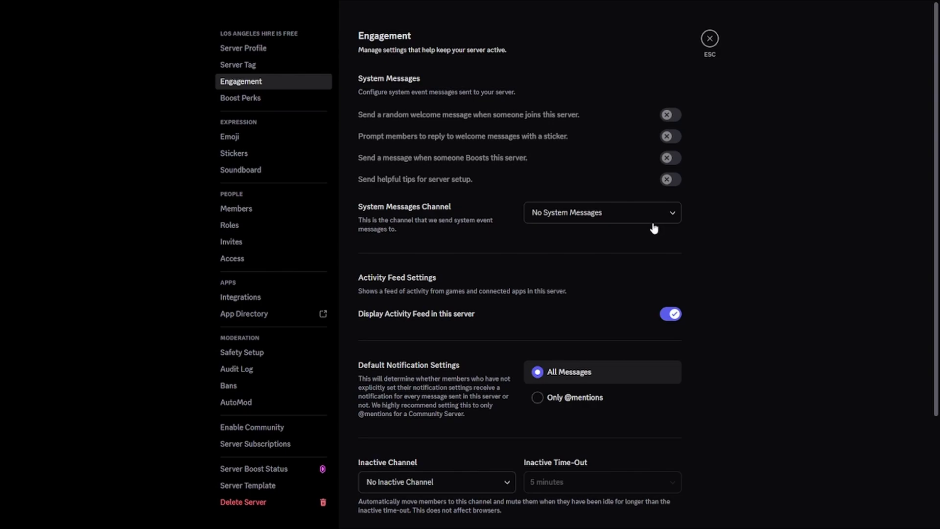
Turn off the server's activity feed.
click(670, 316)
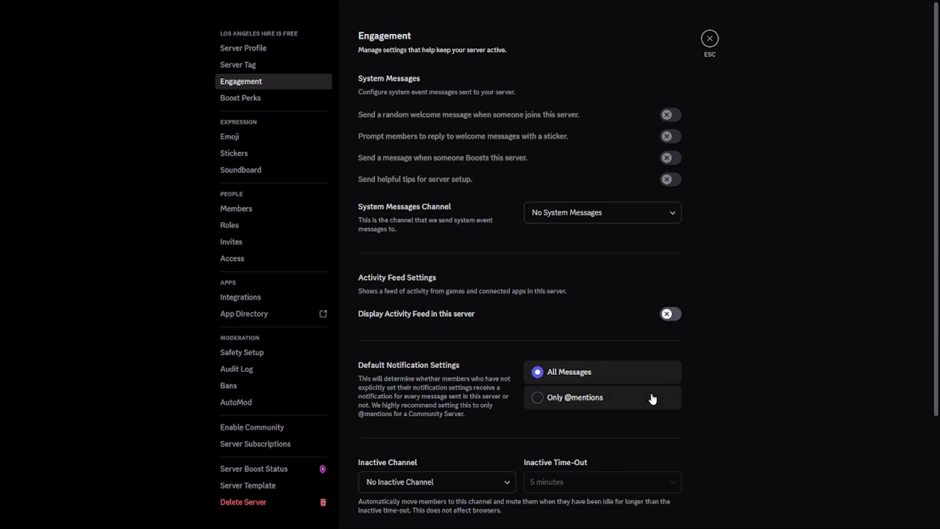
scroll(644, 378, down, 2)
scroll(628, 359, down, 2)
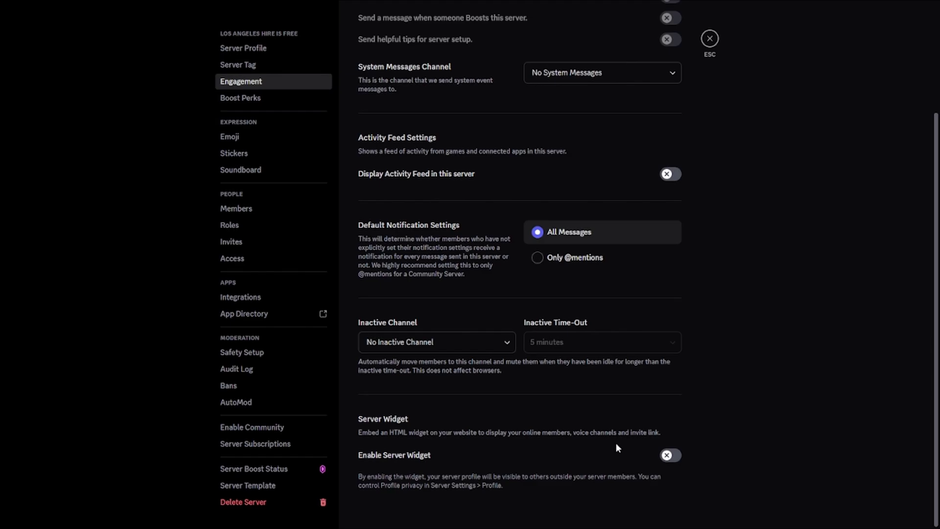
Begin Community setup requiring verified email and scanning media from all members.
click(295, 428)
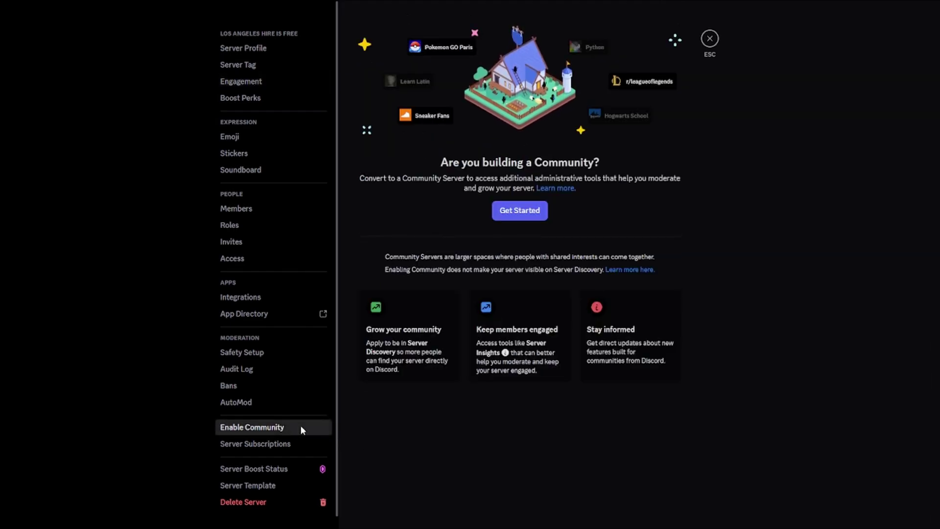
click(509, 214)
click(472, 280)
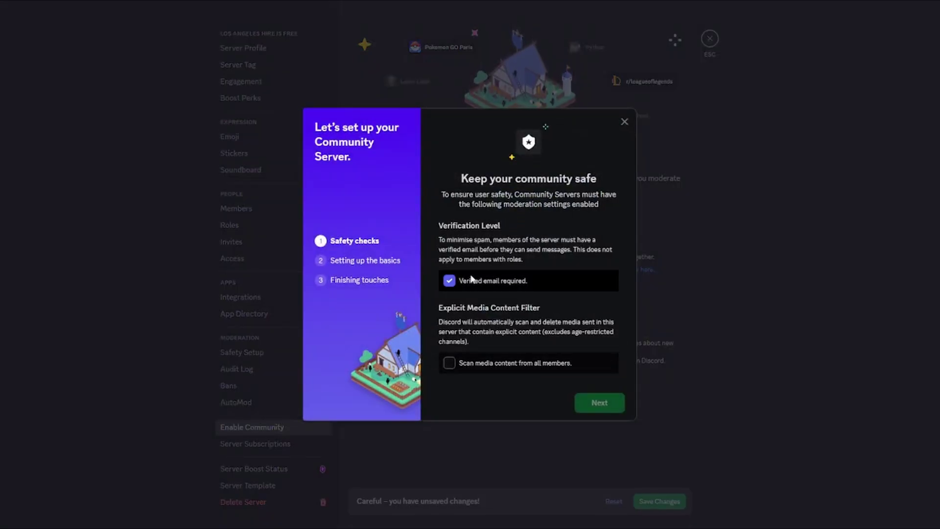
click(467, 361)
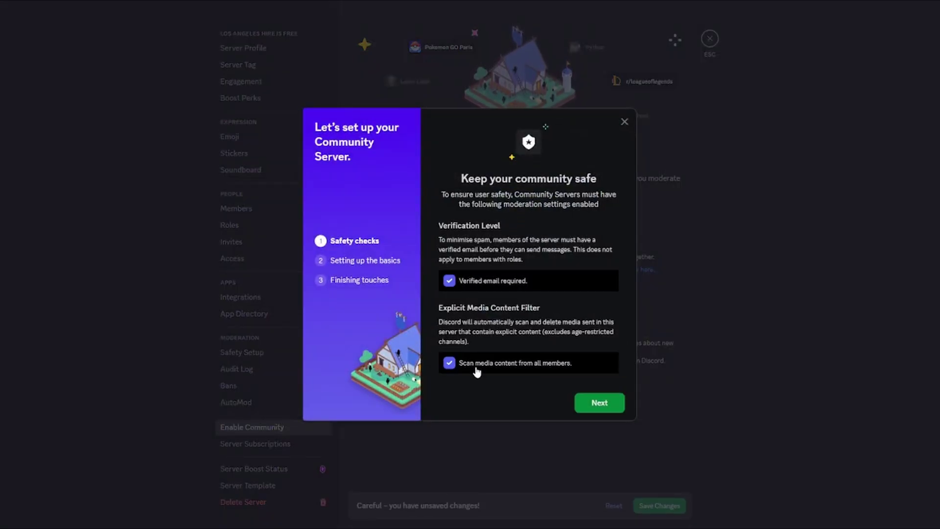
click(592, 407)
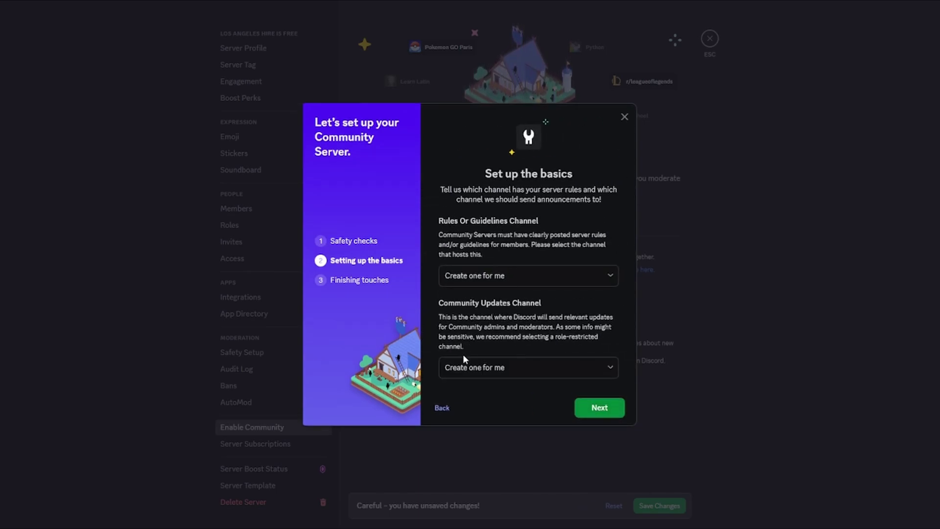
Set vault as the Community Updates channel, accept the guidelines and finish setup.
click(531, 367)
scroll(489, 321, down, 2)
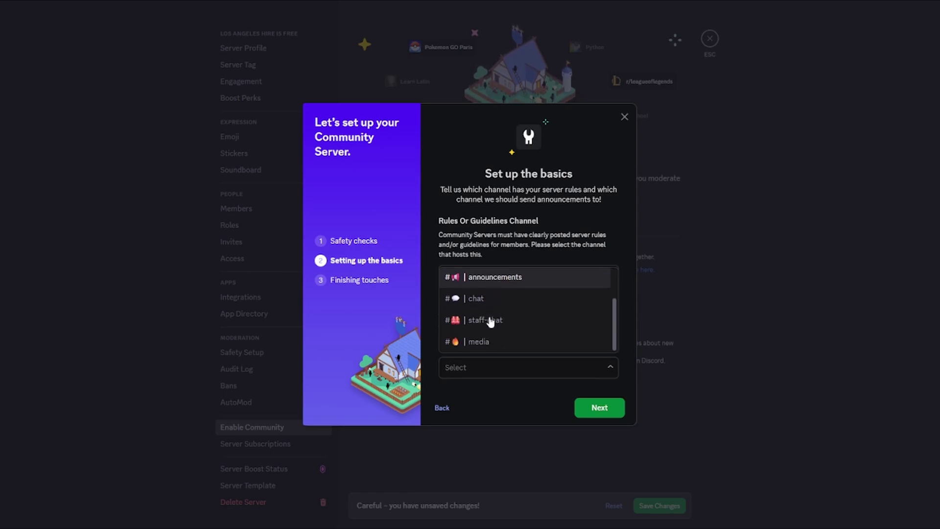
scroll(492, 328, up, 3)
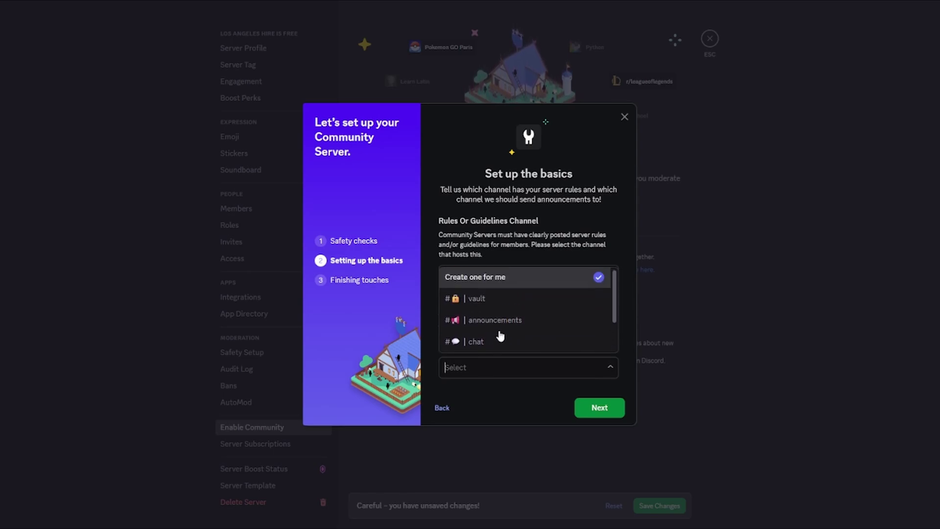
click(496, 300)
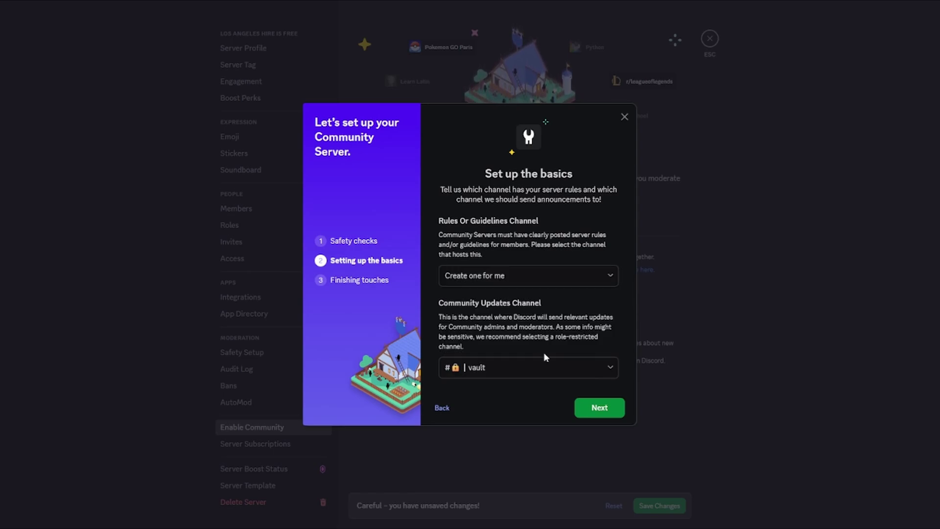
click(604, 410)
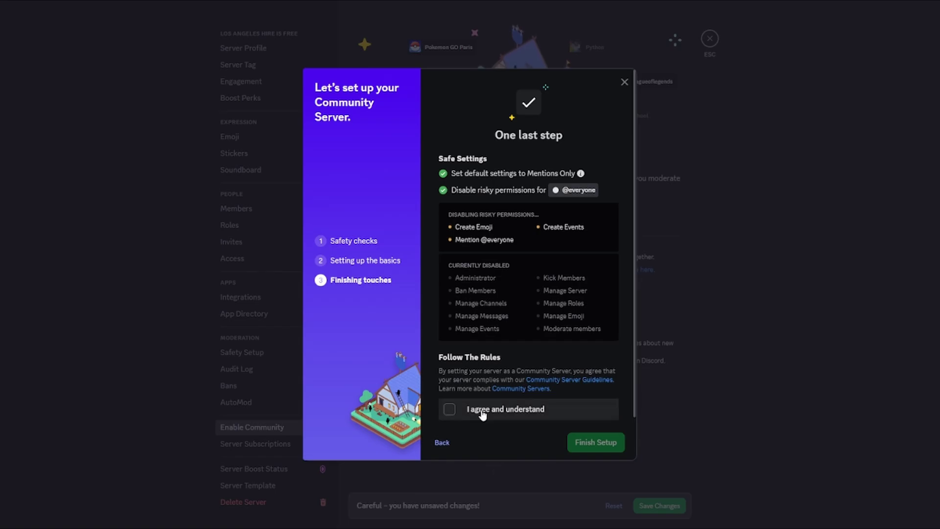
click(484, 413)
click(581, 442)
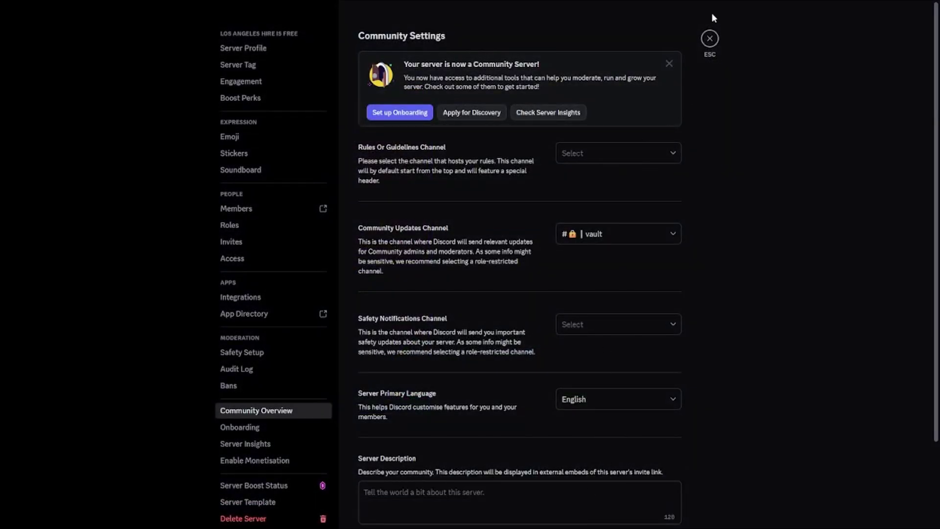
click(709, 38)
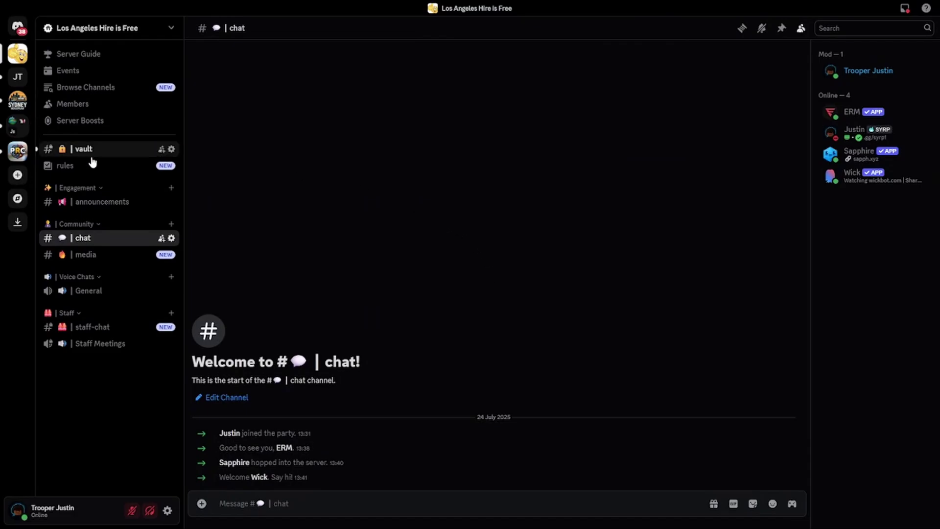
Move rules under announcements in Engagement, keeping its permissions, and copy the announcements name prefix.
drag(91, 166, 78, 217)
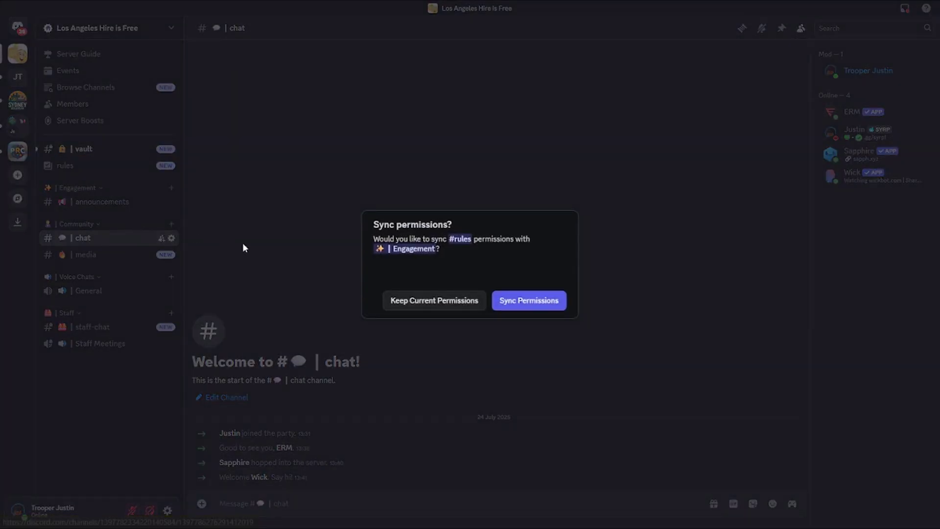
click(404, 301)
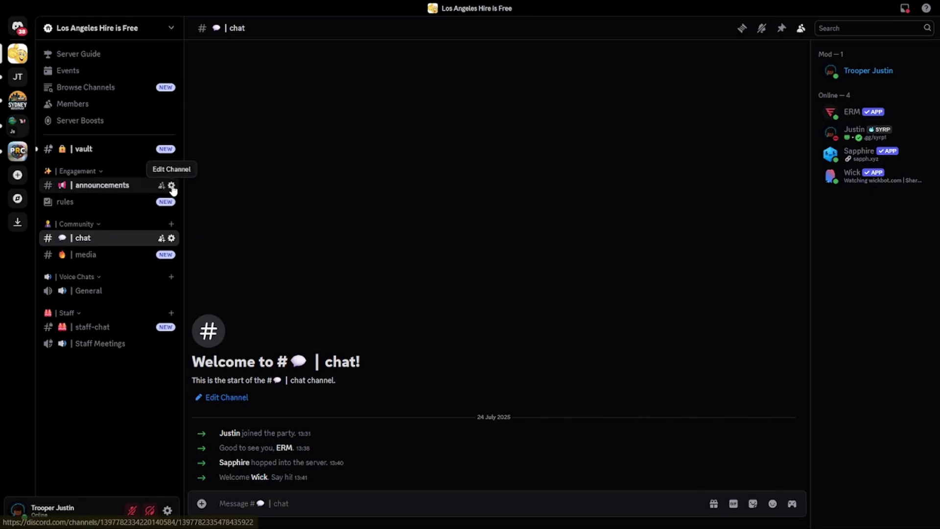
click(171, 185)
click(384, 79)
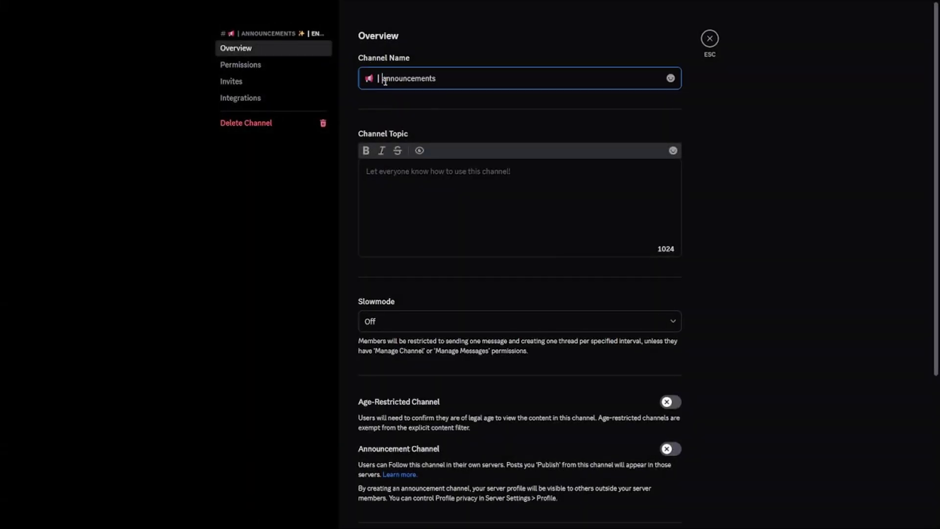
drag(384, 81, 366, 80)
key(ctrl+c)
click(711, 41)
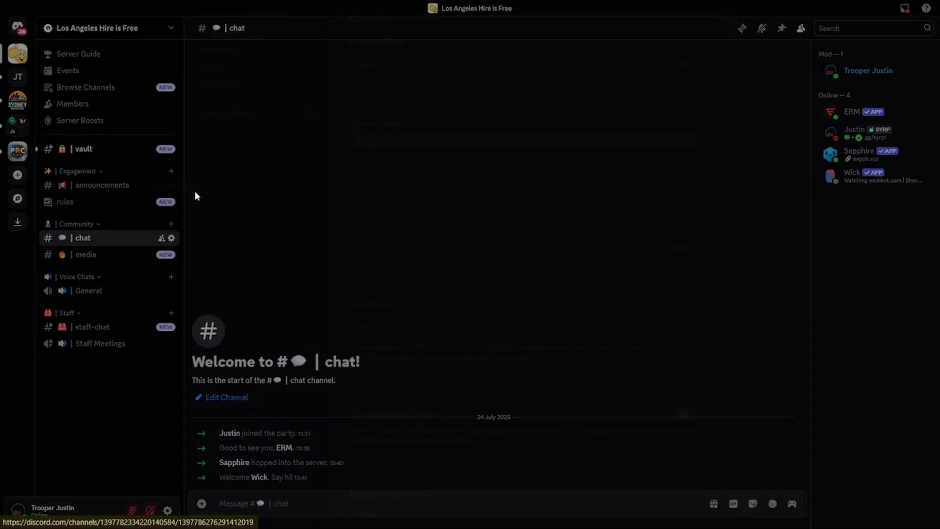
Rename the rules channel with a heart emoji and '|' prefix and save it.
click(171, 201)
click(366, 81)
key(ctrl+v)
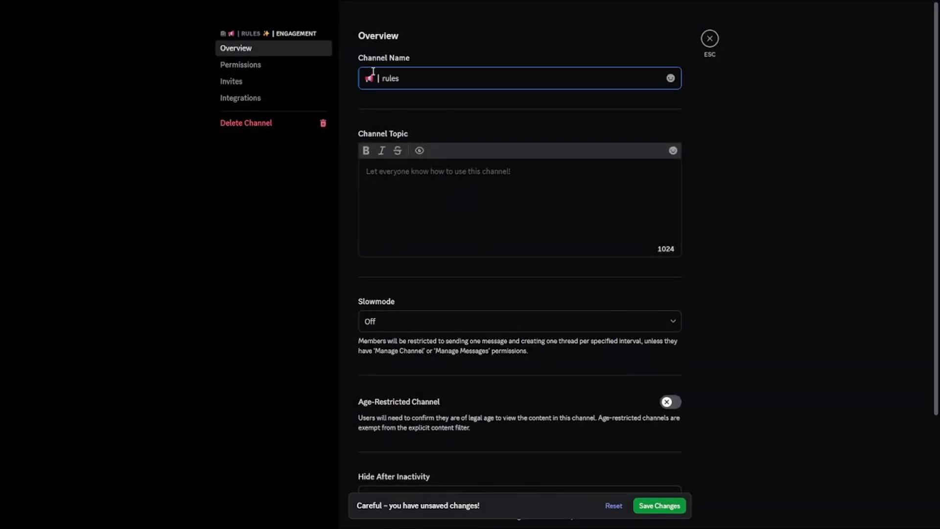
key(BackSpace)
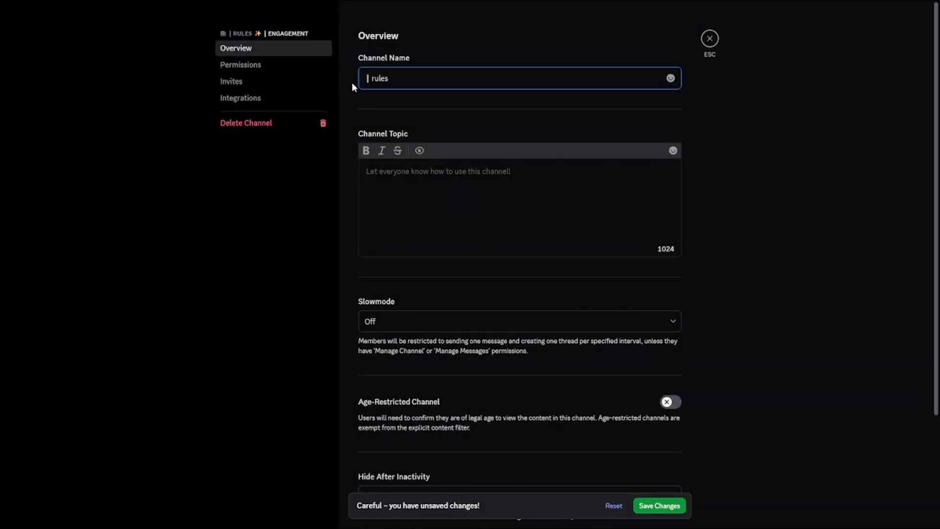
text(💕)
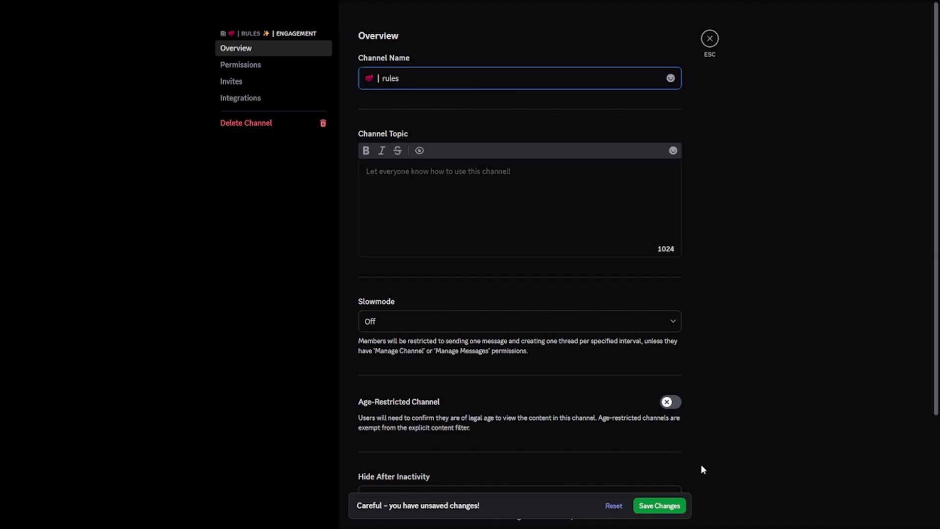
click(675, 509)
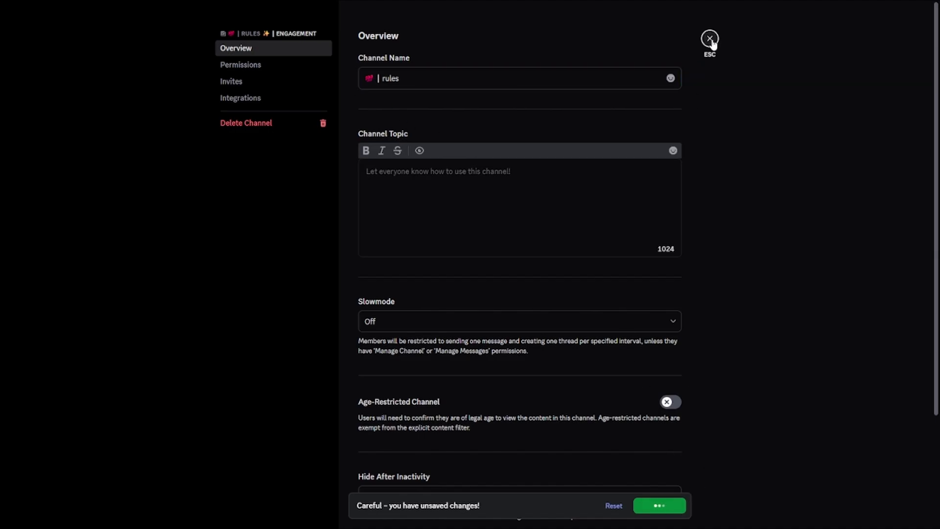
click(710, 39)
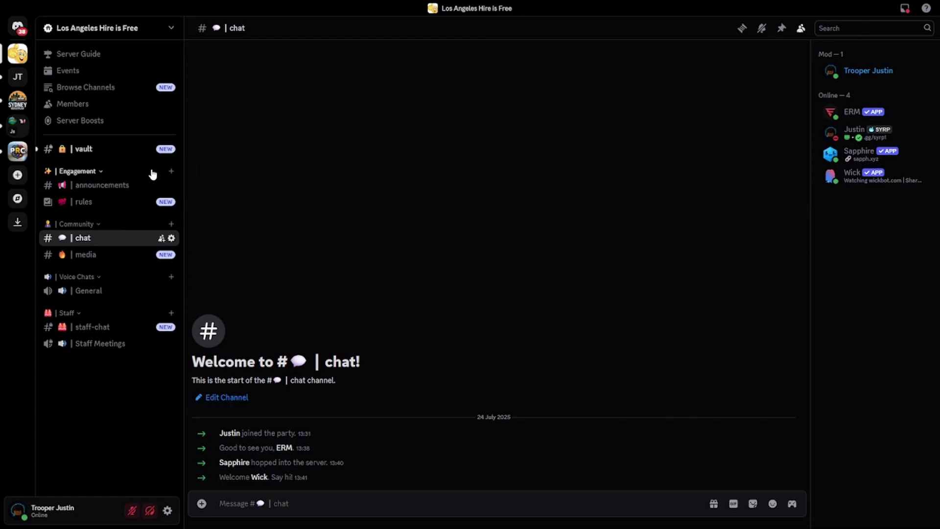
Go to the vault channel, review the Community Updates message, and start a Community channel.
click(130, 150)
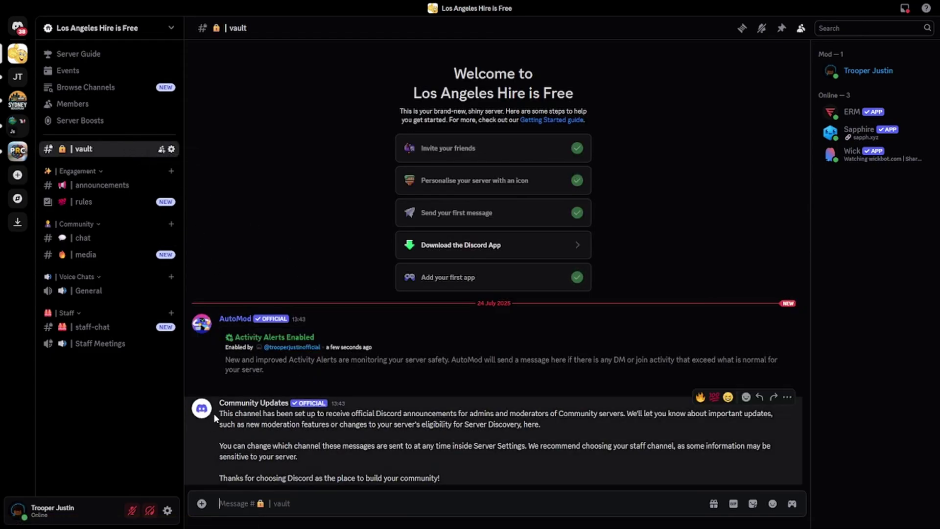
drag(214, 413, 475, 480)
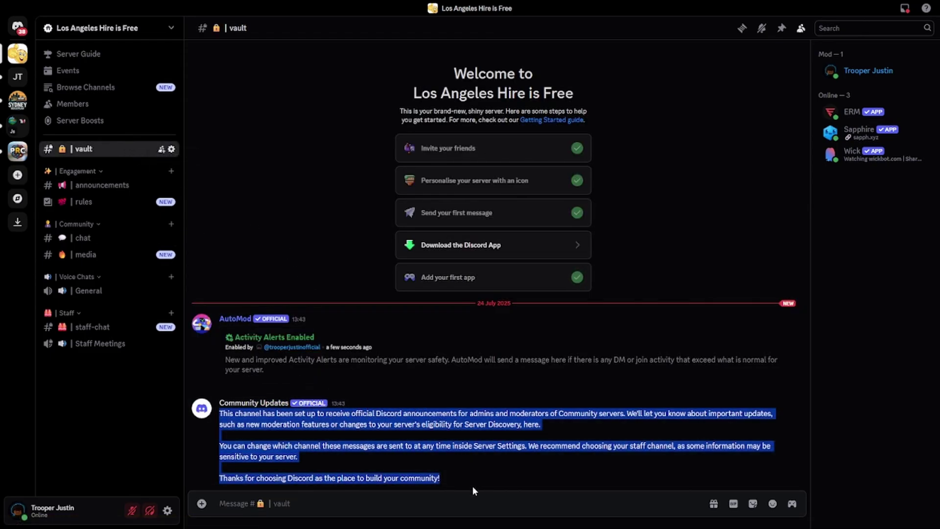
click(409, 440)
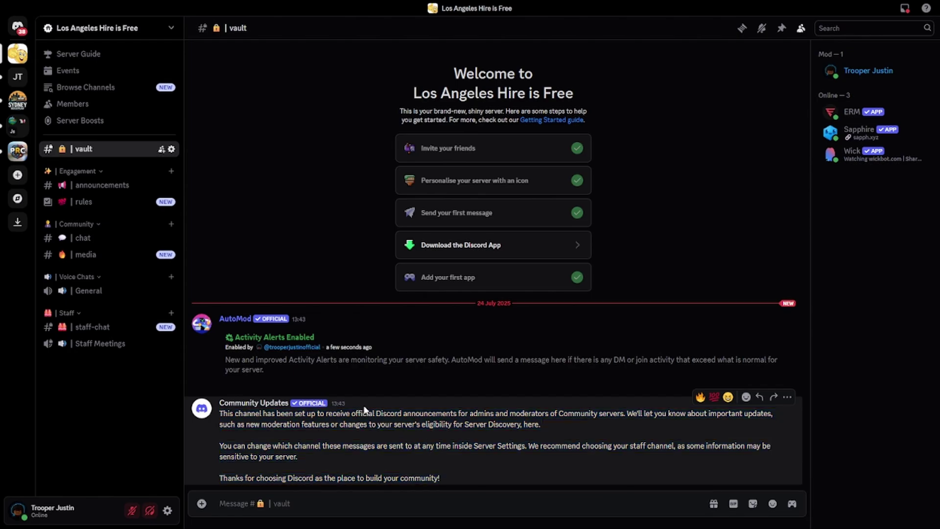
click(171, 224)
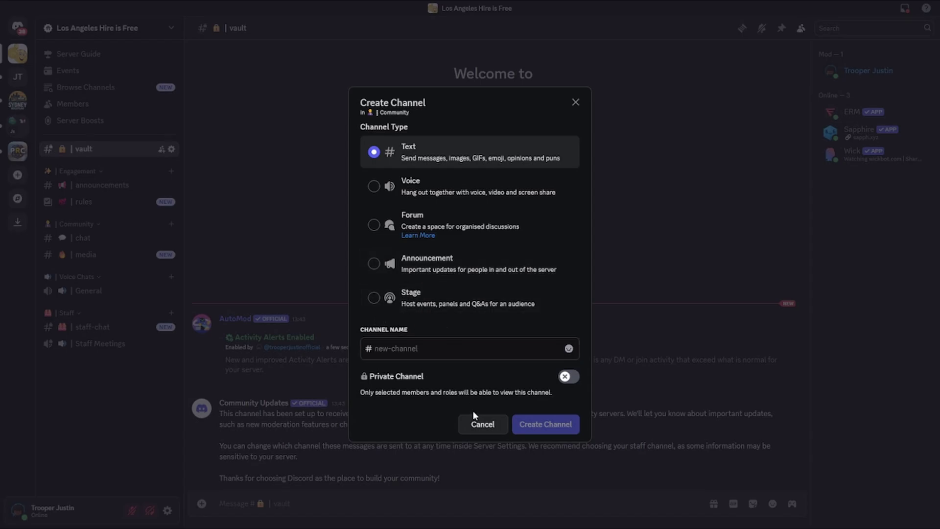
Cancel channel creation and save announcements as a followable Announcement Channel.
click(484, 426)
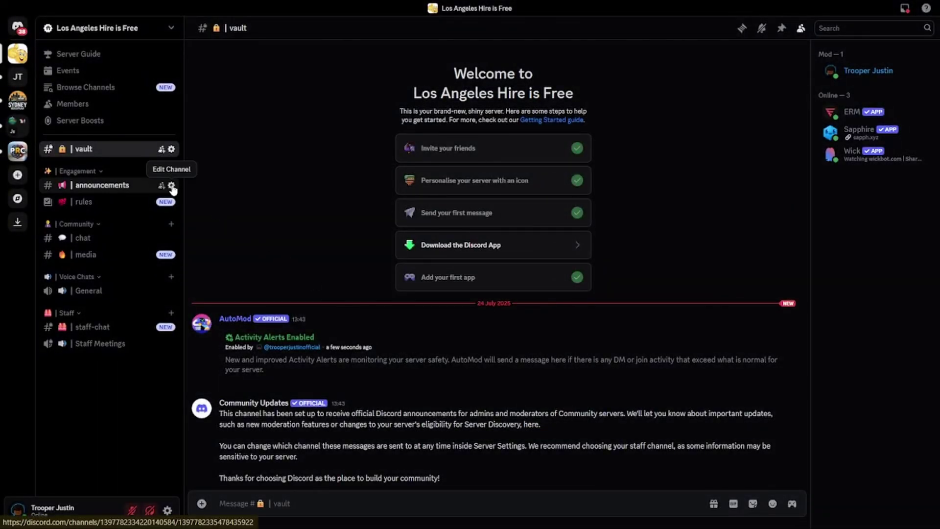
click(172, 186)
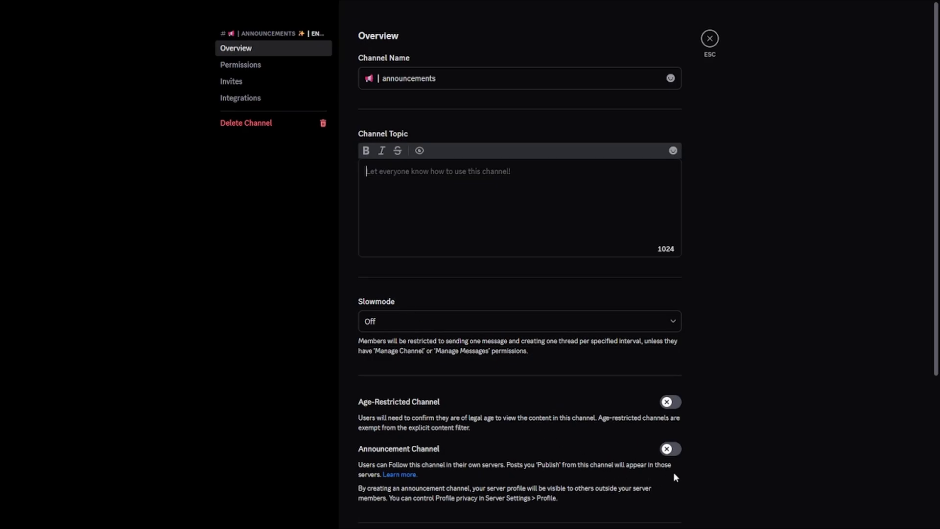
scroll(673, 472, down, 2)
click(670, 350)
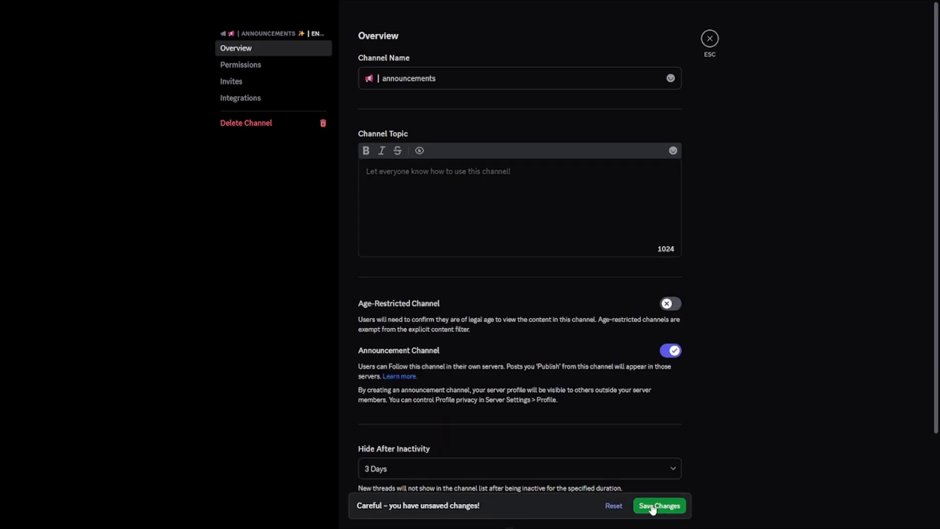
click(653, 508)
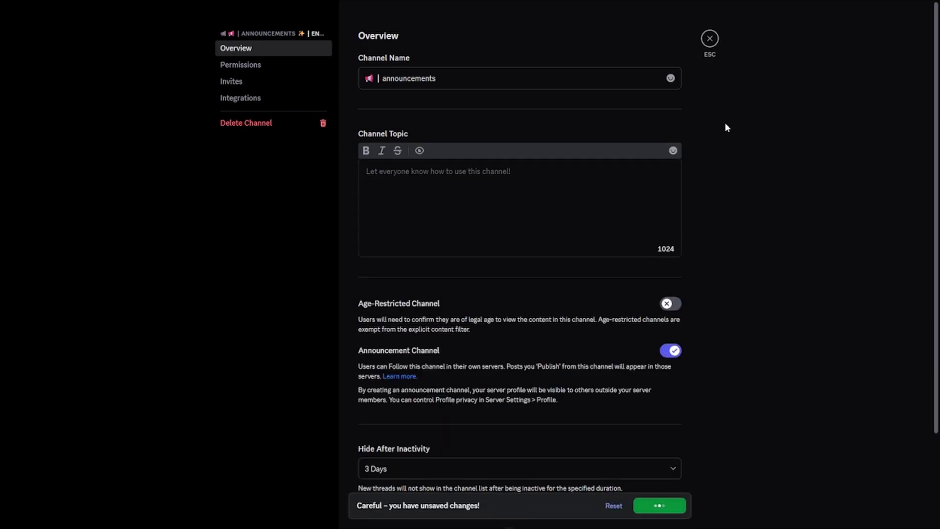
click(709, 39)
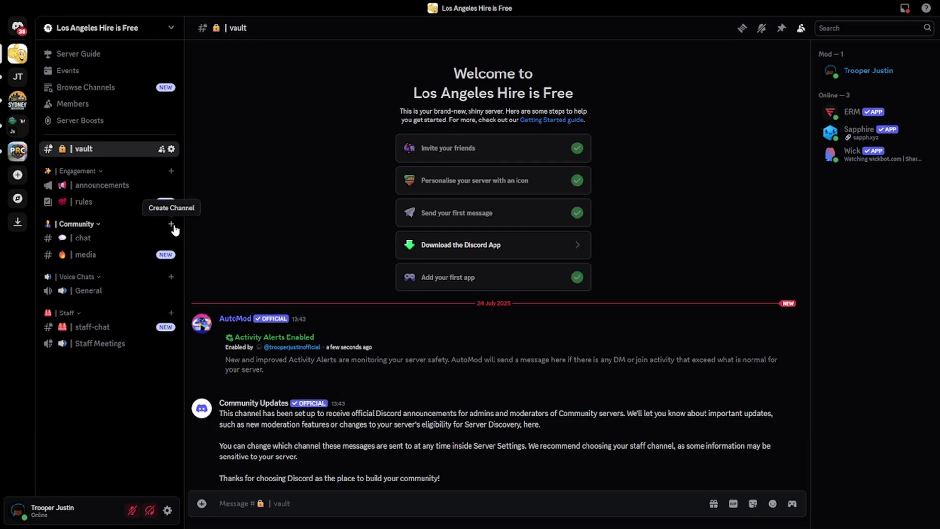
Copy the speaker emoji and divider from the General voice channel's name.
click(171, 291)
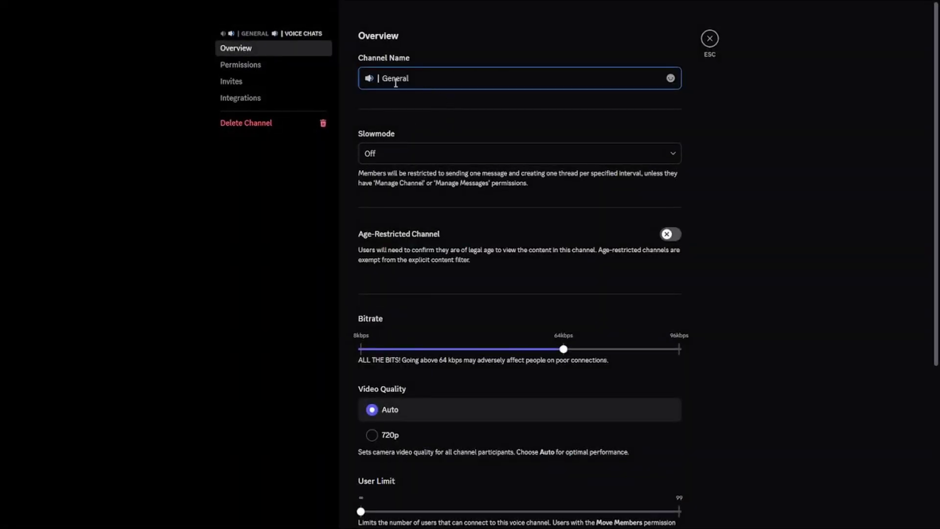
double_click(375, 78)
key(shift+Home)
key(ctrl+c)
click(709, 42)
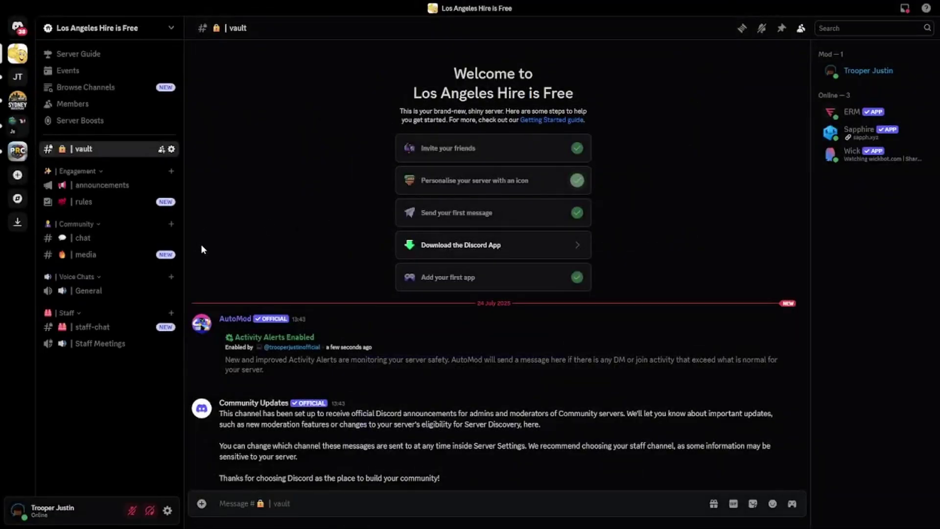
Start a new Stage channel in Community named '| Events Stage' with the speaker emoji.
click(172, 224)
click(377, 296)
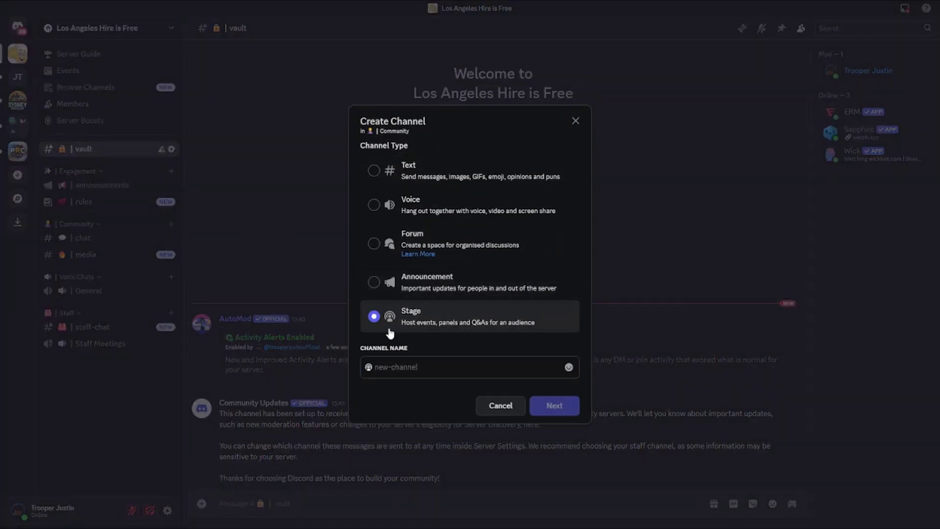
click(391, 366)
key(ctrl+v)
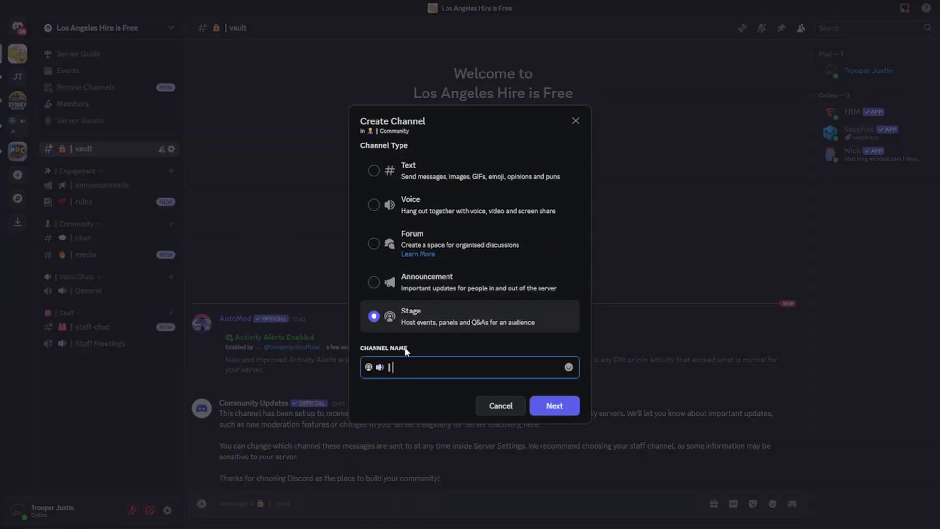
text(Evernty)
key(BackSpace)
text(nts Stage)
Make the Admin role stage moderators and create the Events Stage channel.
click(563, 411)
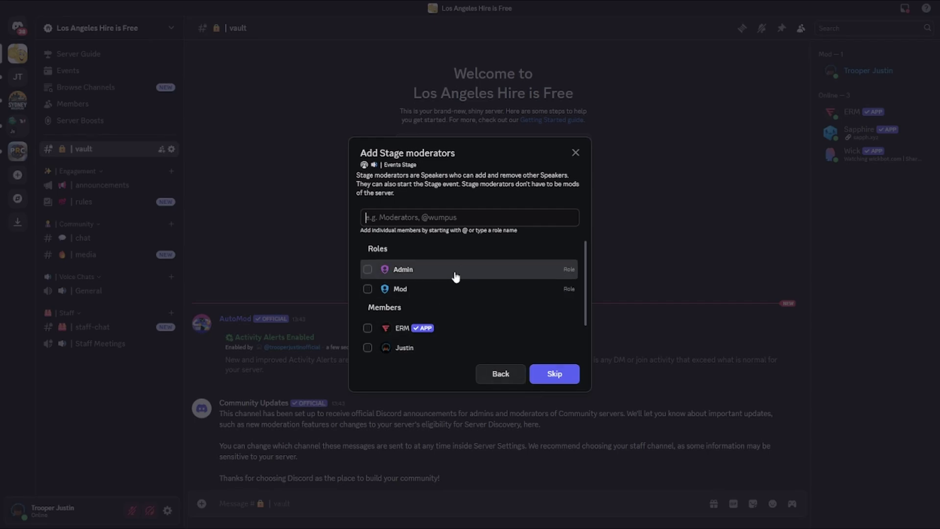
click(410, 272)
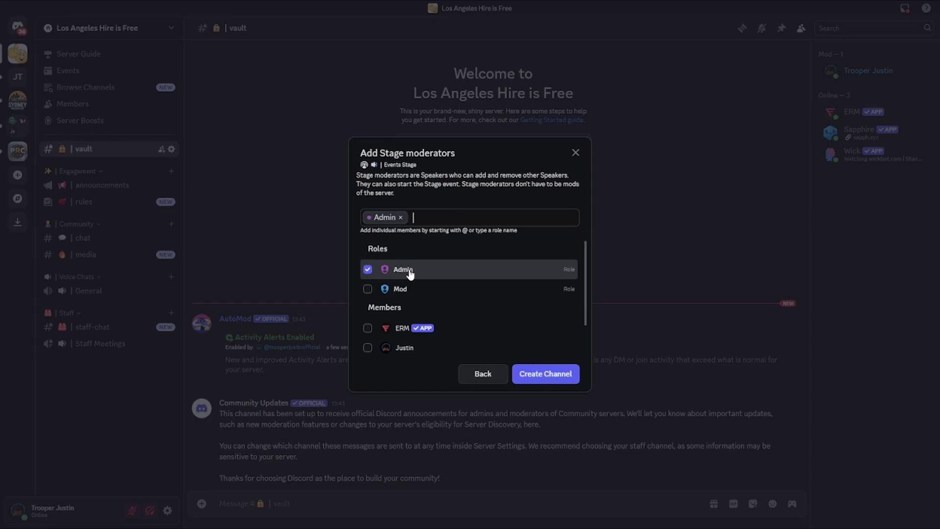
click(562, 379)
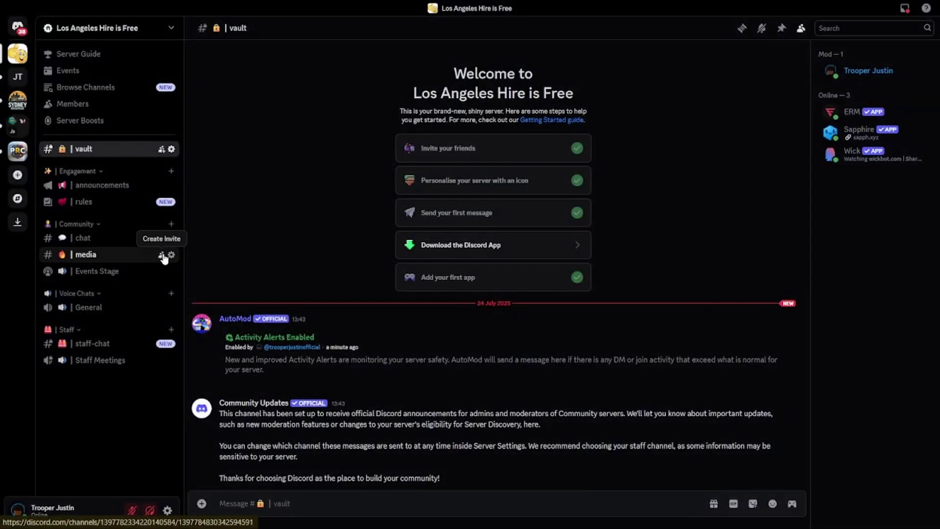
Join Events Stage, dismiss the Welcome to Stages dialog, and mute the stage music.
click(105, 276)
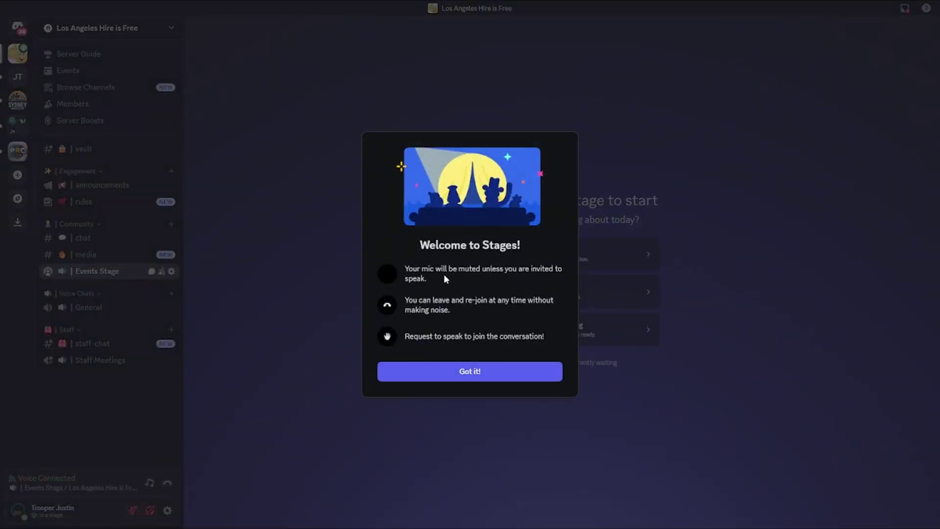
click(489, 373)
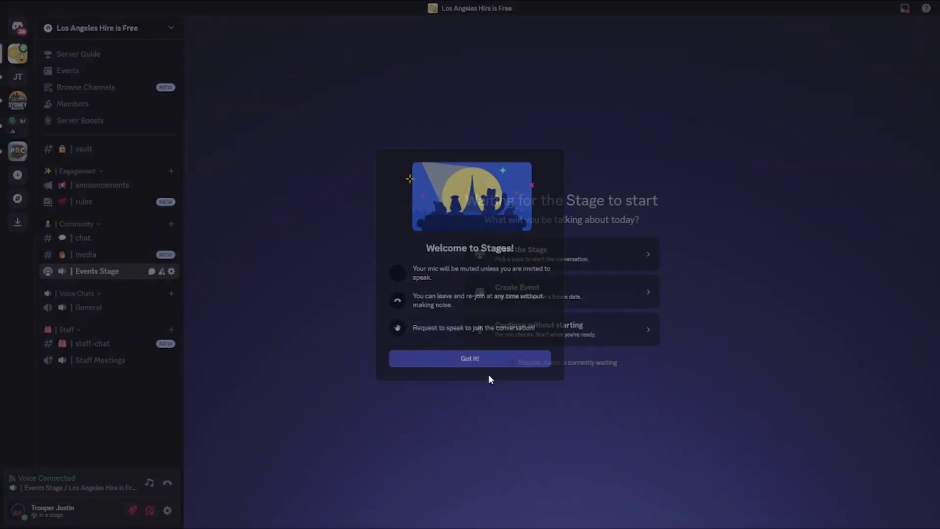
click(543, 509)
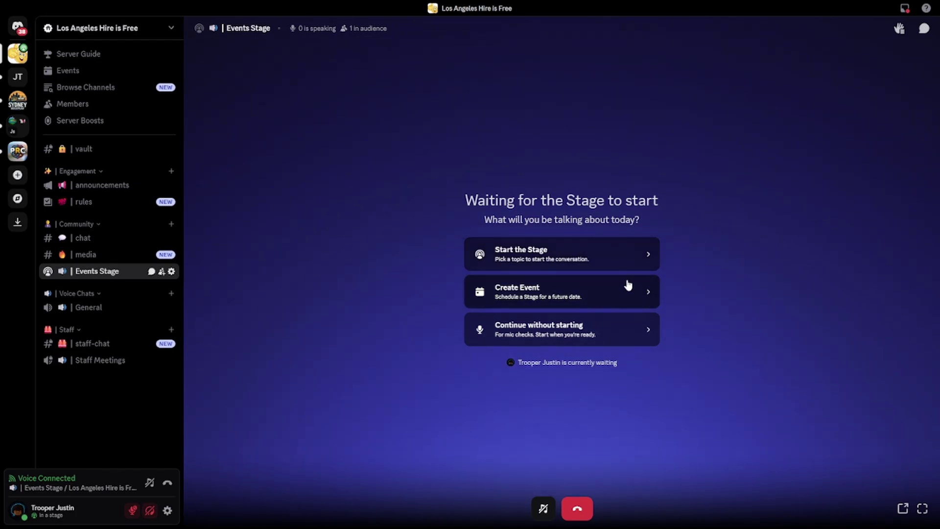
Start the Events Stage live with the topic 'Session'.
click(651, 256)
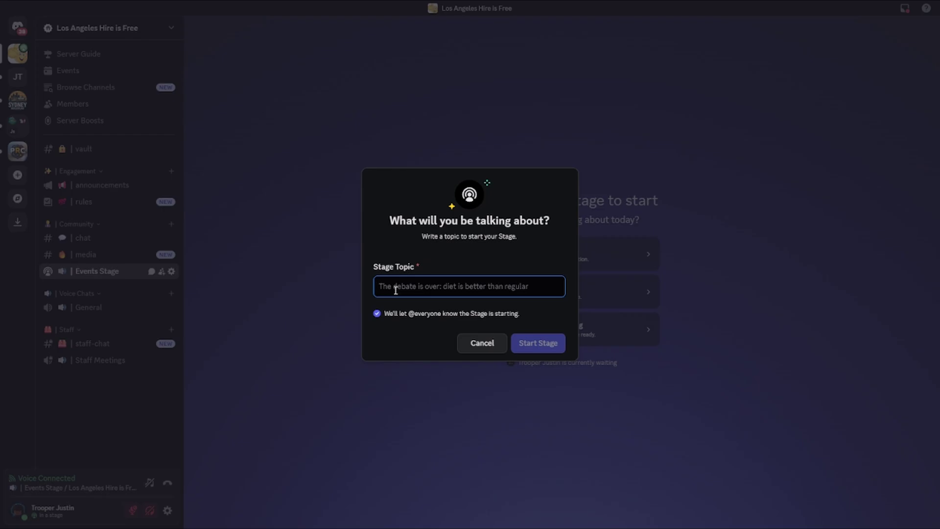
text(Session)
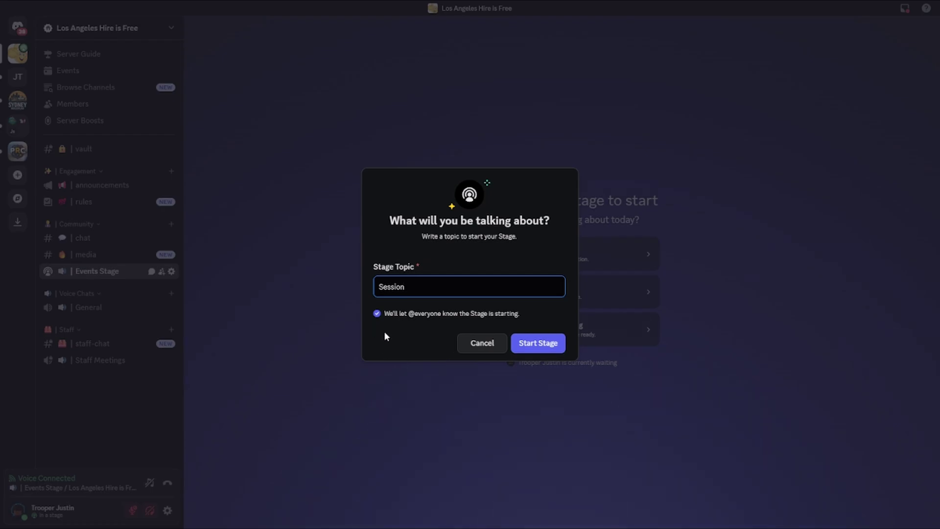
click(380, 311)
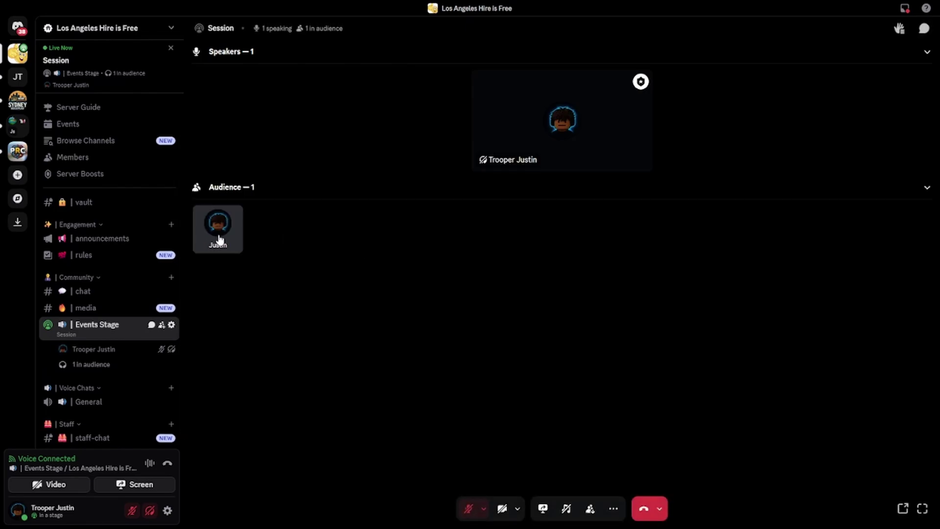
Invite the stage's audience member to speak.
right_click(220, 248)
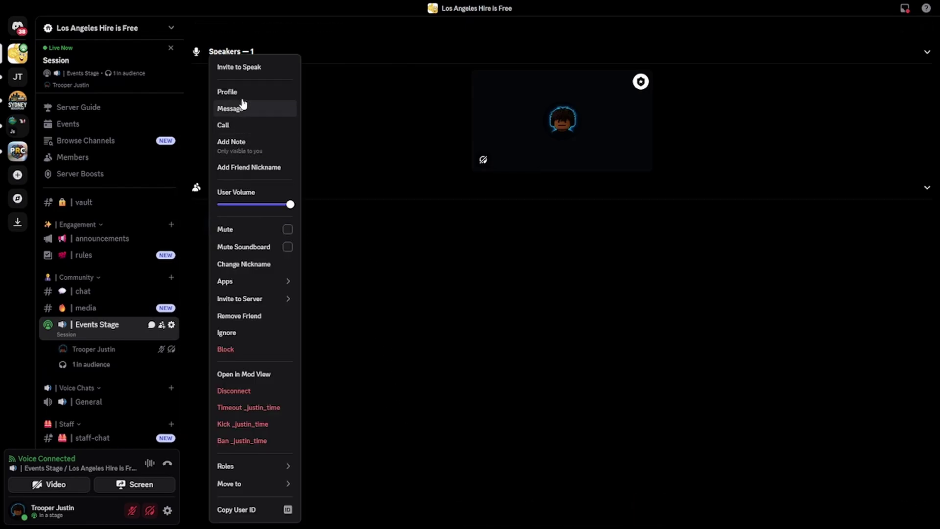
click(264, 69)
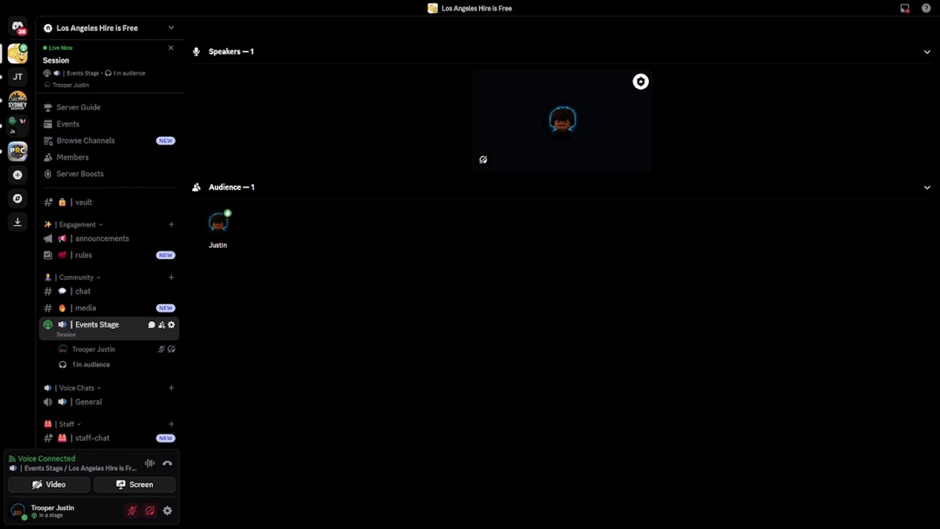